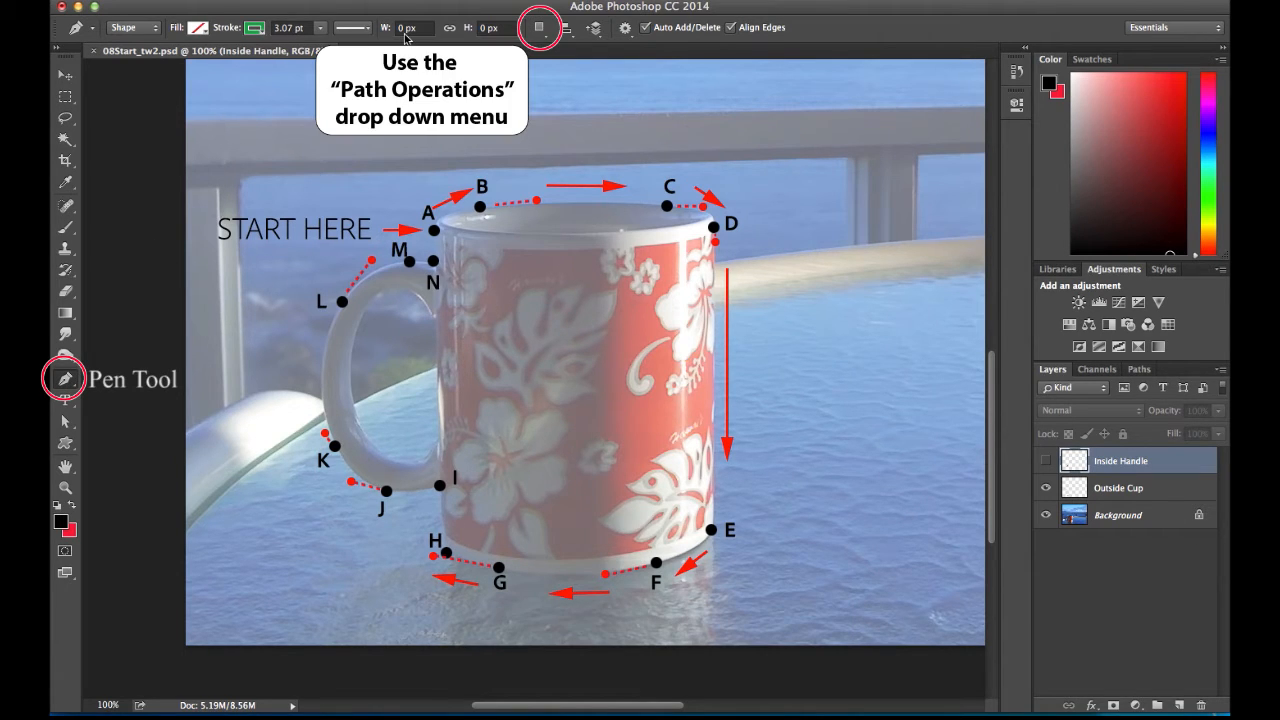
Set the Pen tool's path operation to Combine Shapes and show the document's paths
{"action": "left_click", "coordinate": [541, 29]}
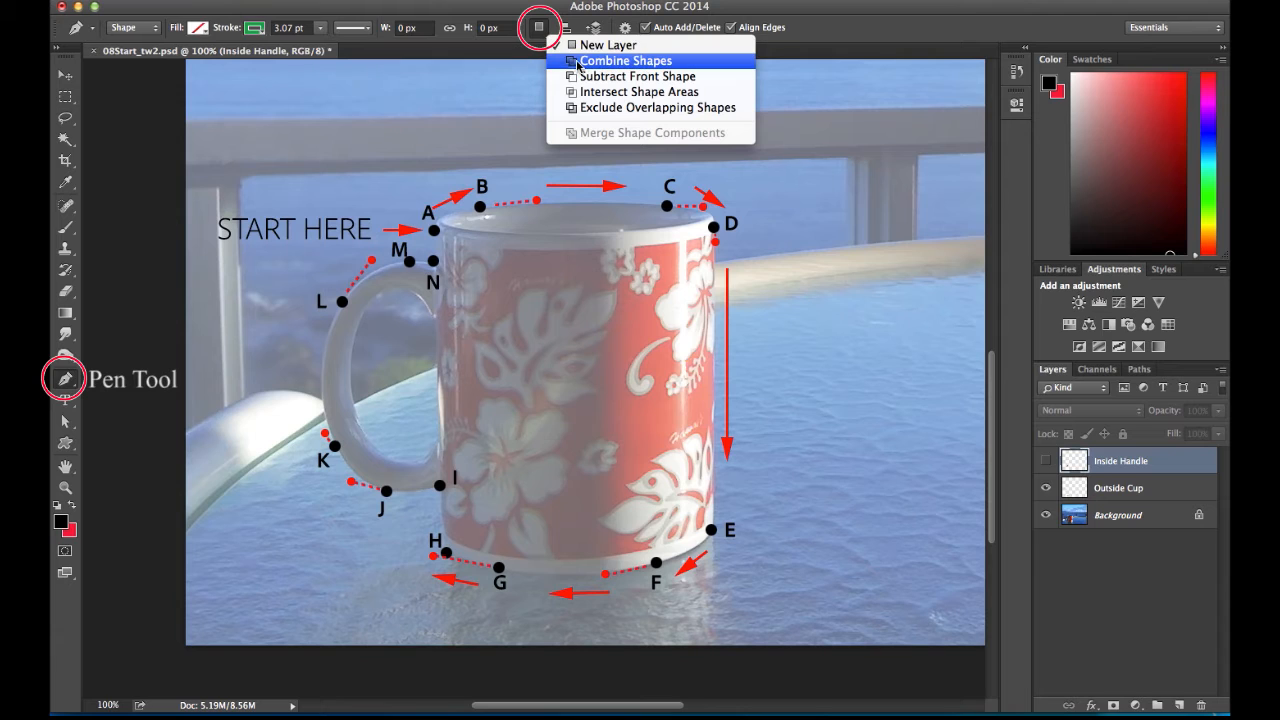
{"action": "left_click", "coordinate": [577, 61]}
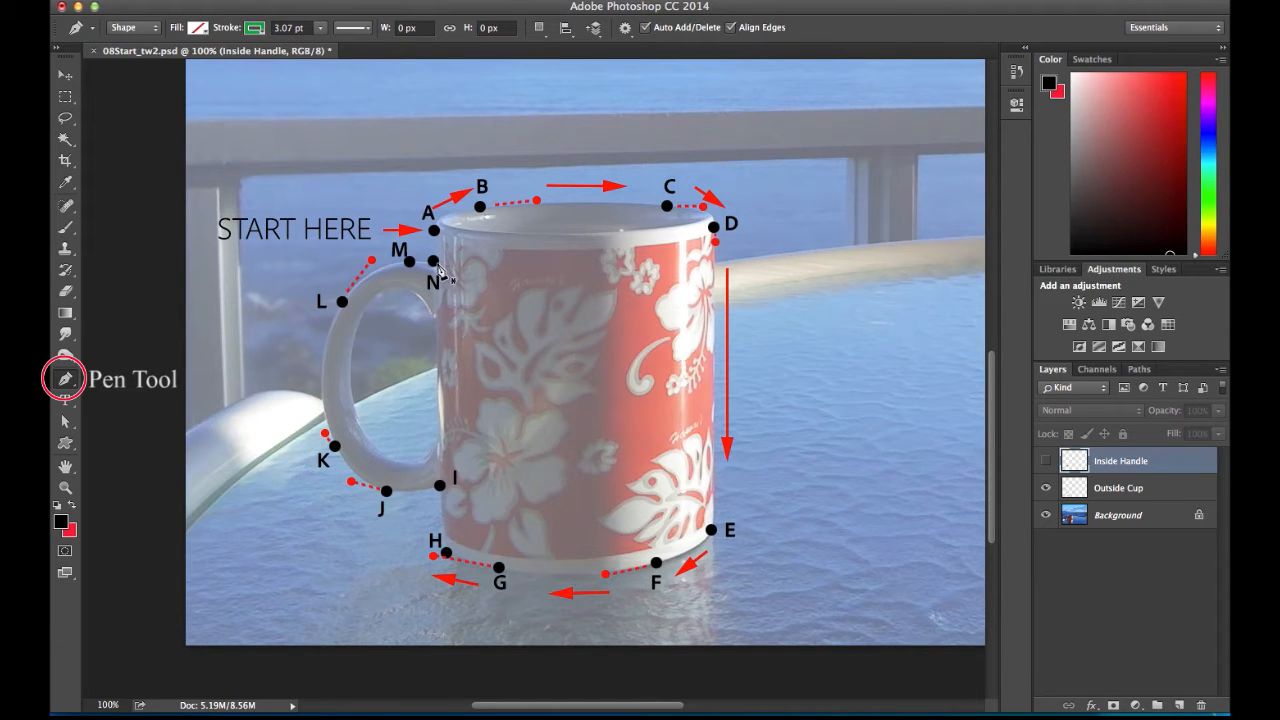
{"action": "left_click", "coordinate": [1141, 372]}
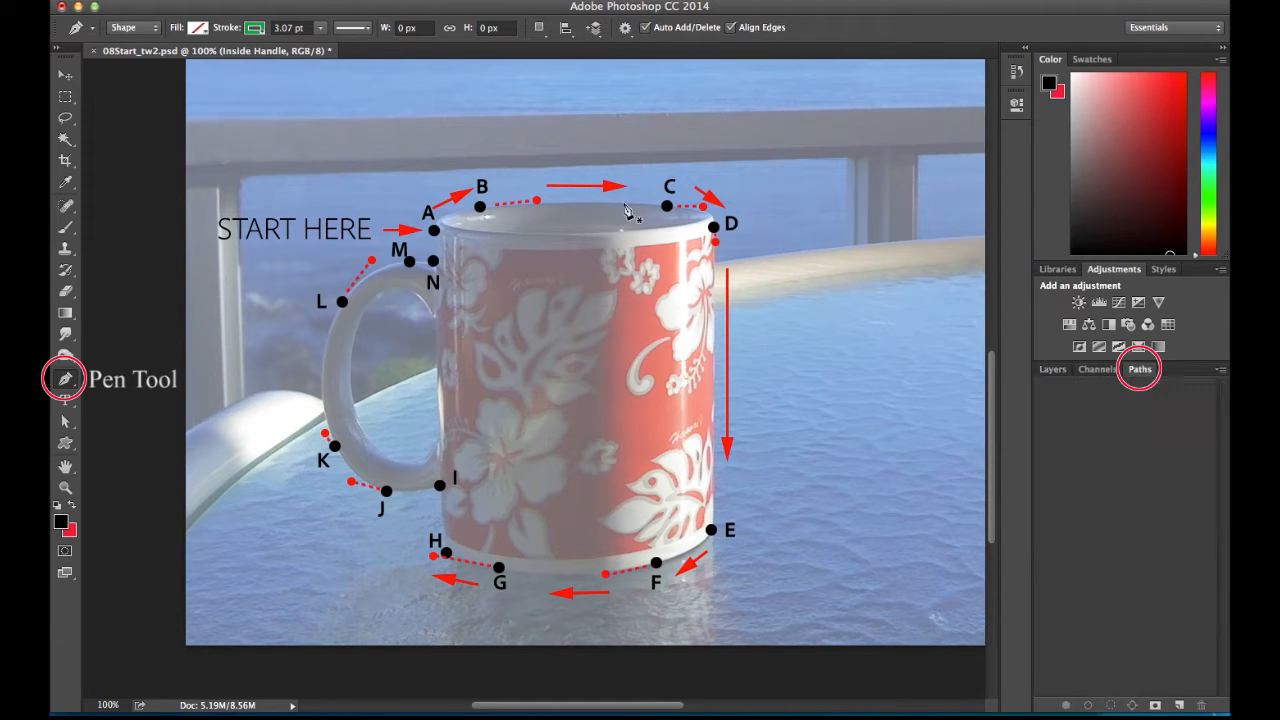
Trace a rough closed Pen tool shape clockwise around the outside of the mug and handle, starting and ending at point N
{"action": "left_click", "coordinate": [434, 262]}
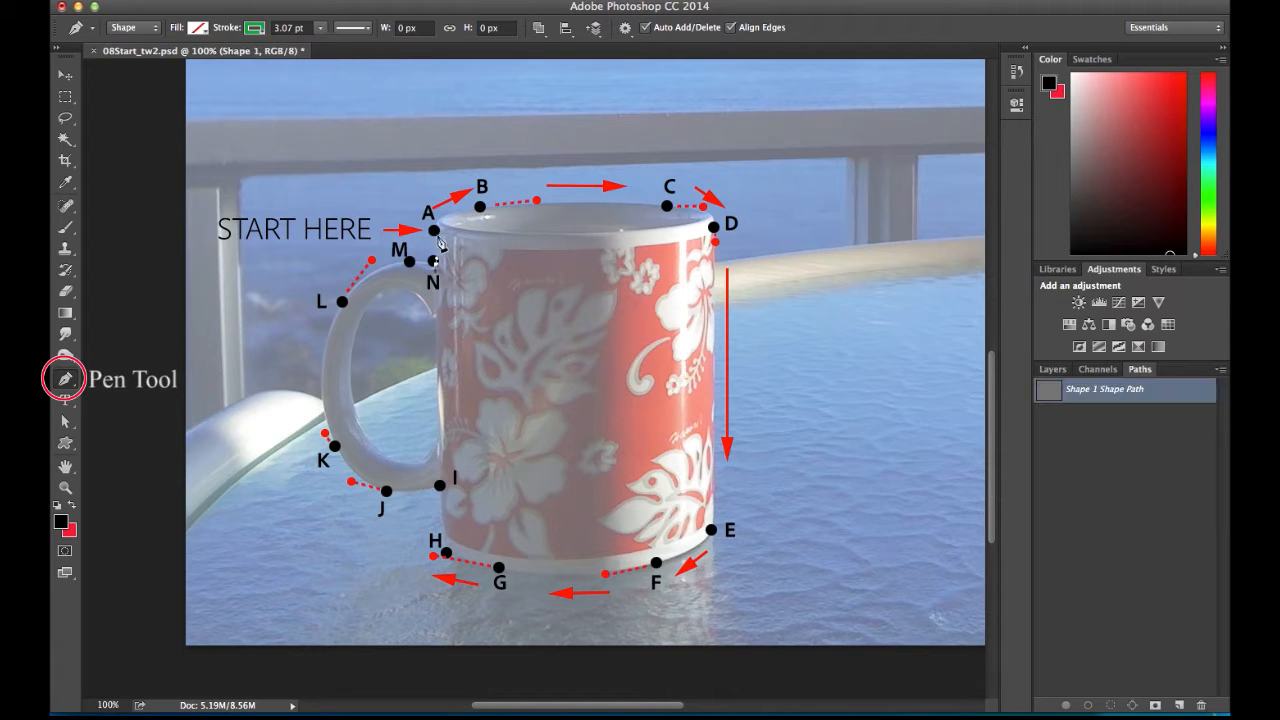
{"action": "left_click", "coordinate": [437, 231]}
{"action": "left_click_drag", "start_coordinate": [446, 214], "coordinate": [461, 214]}
{"action": "mouse_move", "coordinate": [712, 225]}
{"action": "left_mouse_down"}
{"action": "mouse_move", "coordinate": [768, 253]}
{"action": "mouse_move", "coordinate": [746, 232]}
{"action": "mouse_move", "coordinate": [715, 241]}
{"action": "left_mouse_up"}
{"action": "left_click", "coordinate": [716, 533]}
{"action": "left_click_drag", "start_coordinate": [445, 554], "coordinate": [338, 481]}
{"action": "left_click", "coordinate": [440, 486]}
{"action": "left_click_drag", "start_coordinate": [440, 486], "coordinate": [354, 468]}
{"action": "mouse_move", "coordinate": [343, 301]}
{"action": "left_mouse_down"}
{"action": "mouse_move", "coordinate": [386, 229]}
{"action": "mouse_move", "coordinate": [380, 243]}
{"action": "left_mouse_up"}
{"action": "left_click", "coordinate": [408, 264]}
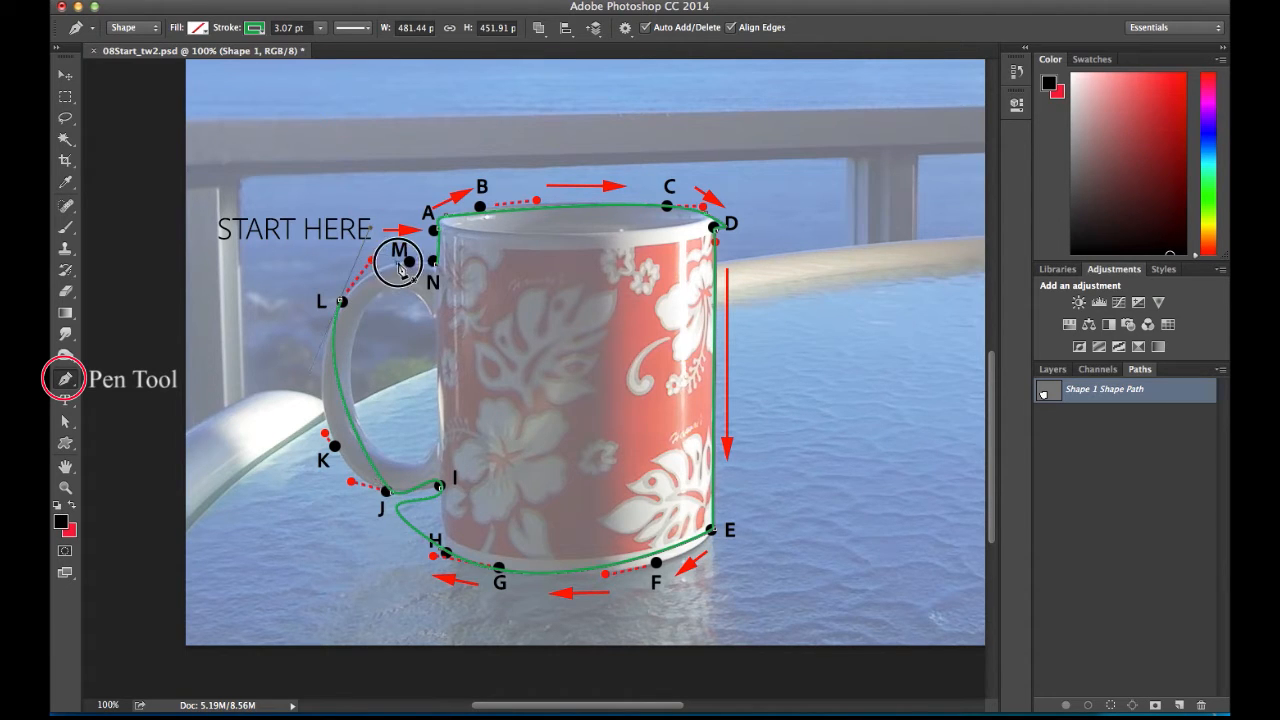
{"action": "left_click", "coordinate": [437, 268]}
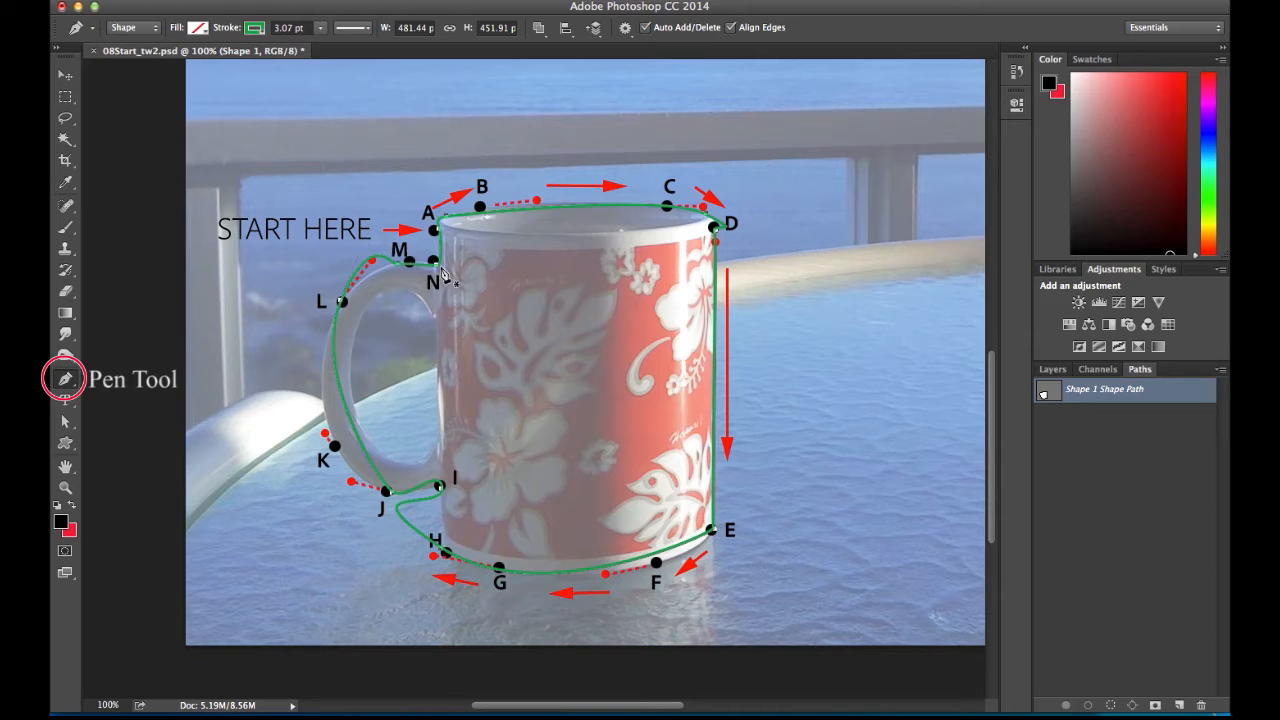
Hide the Outside Cup guide layer and return to the shape path at 200% zoom with Direct Selection active
{"action": "key", "text": "a"}
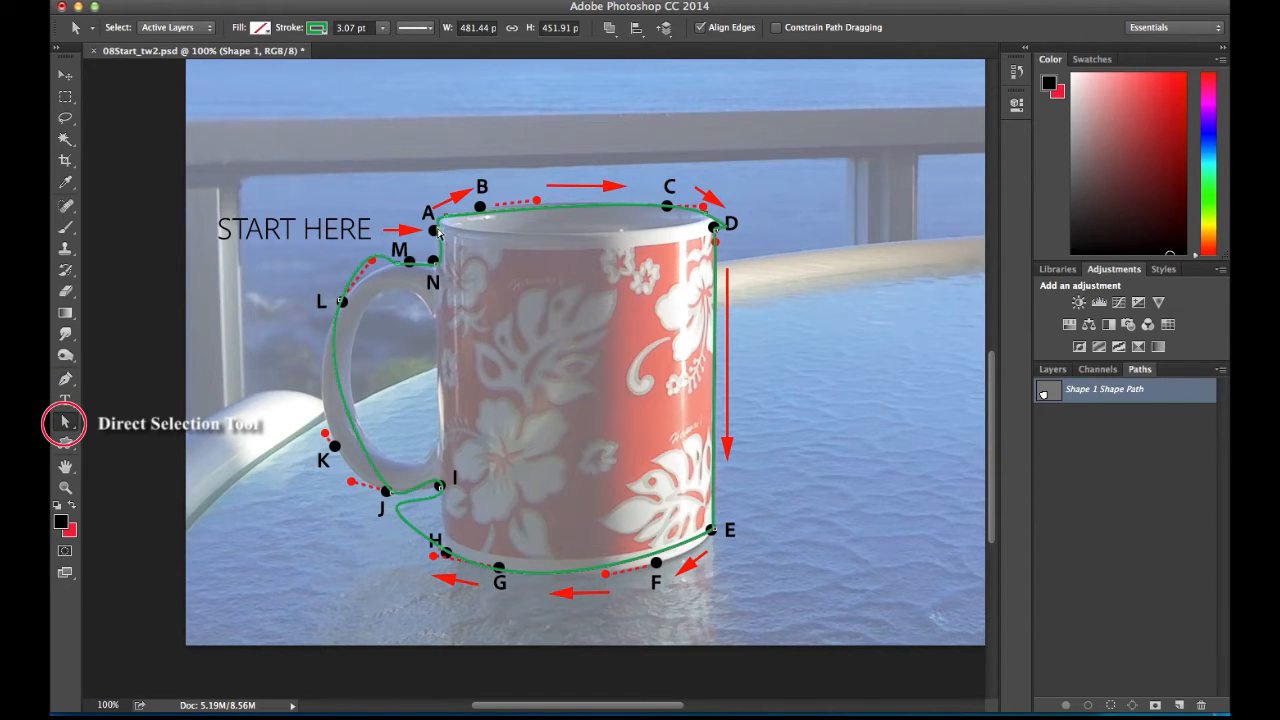
{"action": "key", "text": "ctrl+plus"}
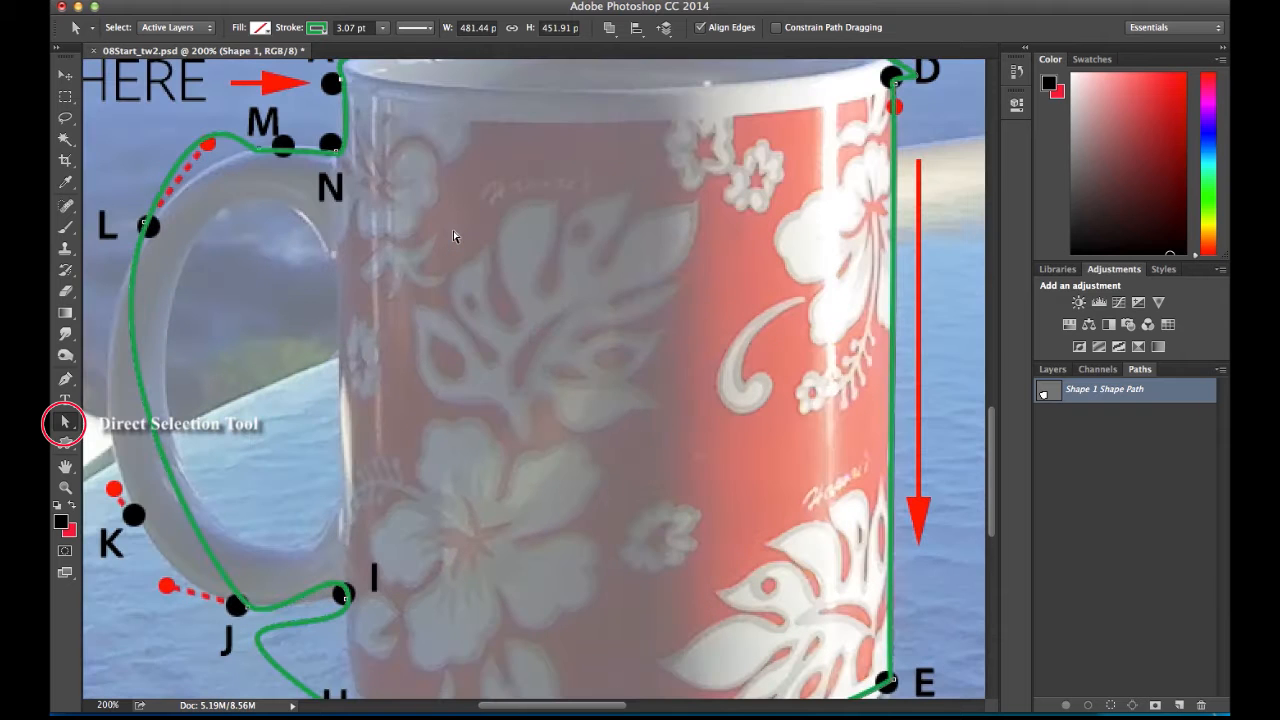
{"action": "left_click", "coordinate": [1056, 369]}
{"action": "left_click", "coordinate": [1046, 488]}
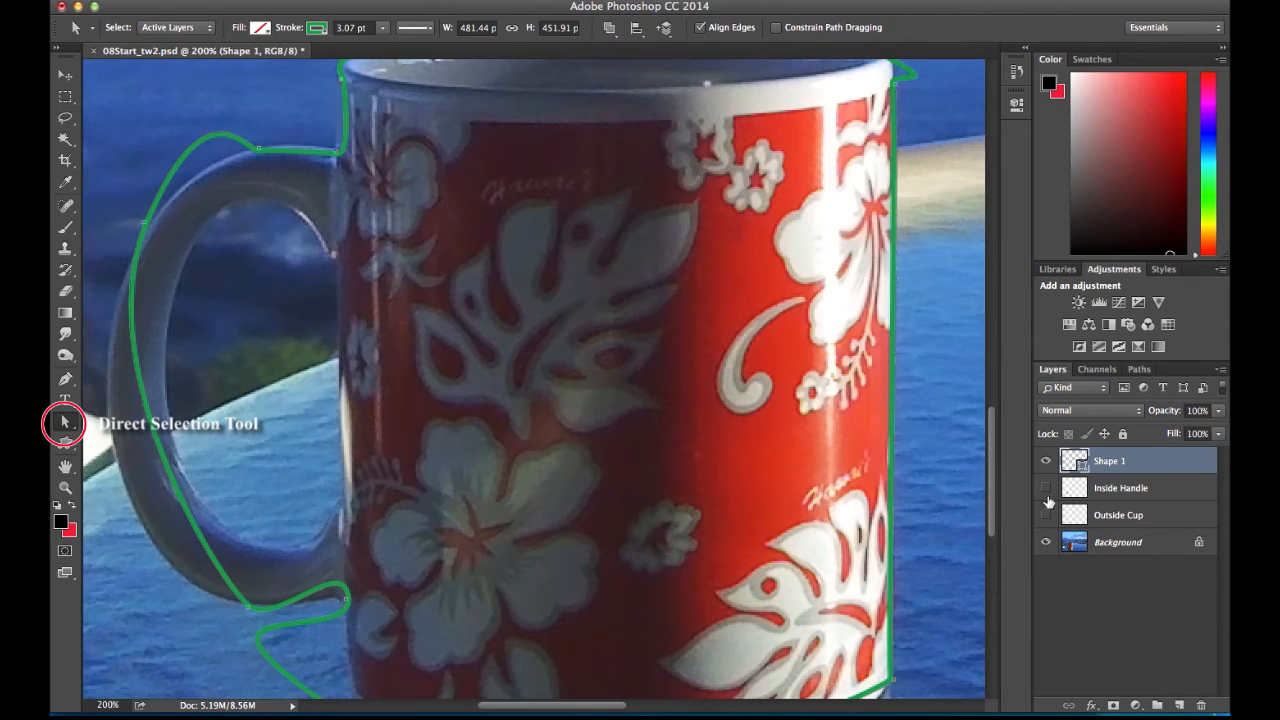
{"action": "left_click", "coordinate": [1139, 369]}
Reshape the path along the mug's rim by moving the upper-left anchor and breaking and adjusting the rim's direction handles
{"action": "left_click_drag", "start_coordinate": [583, 133], "coordinate": [620, 247]}
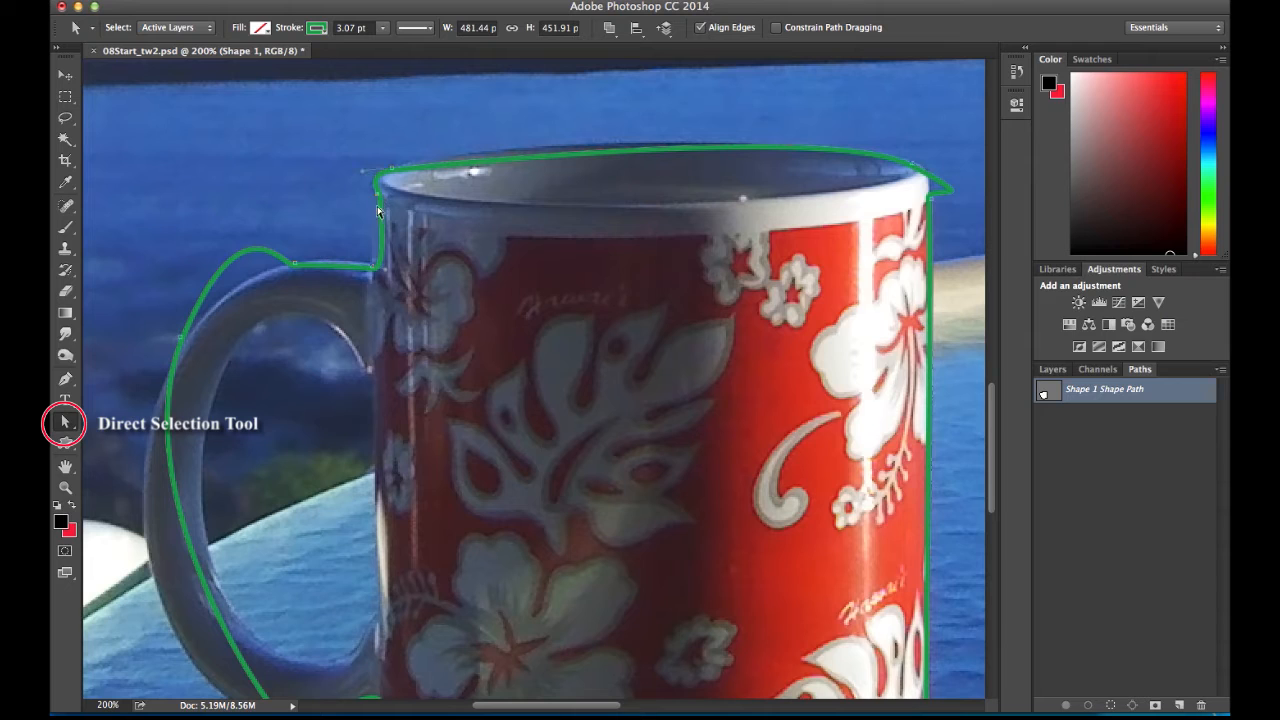
{"action": "left_click_drag", "start_coordinate": [385, 275], "coordinate": [385, 243]}
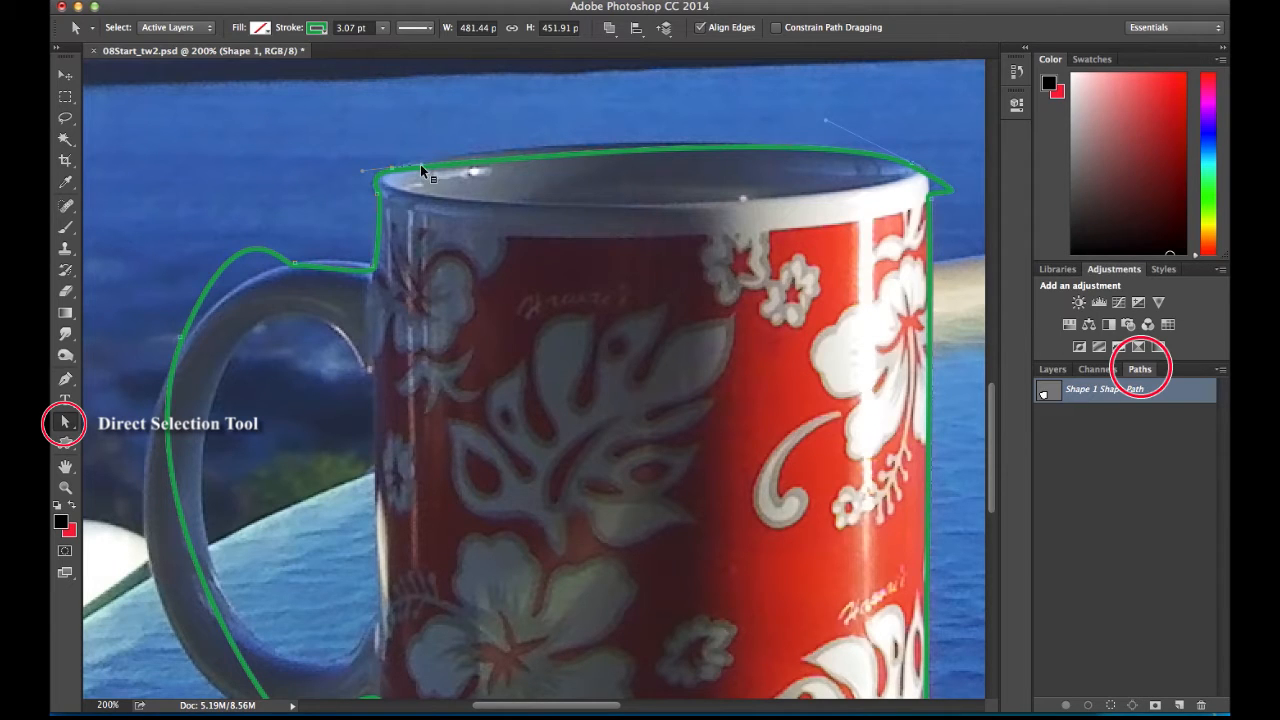
{"action": "left_click_drag", "start_coordinate": [66, 380], "coordinate": [119, 440]}
{"action": "mouse_move", "coordinate": [422, 170]}
{"action": "left_mouse_down"}
{"action": "mouse_move", "coordinate": [449, 137]}
{"action": "mouse_move", "coordinate": [430, 147]}
{"action": "left_mouse_up"}
{"action": "left_click_drag", "start_coordinate": [826, 122], "coordinate": [813, 122]}
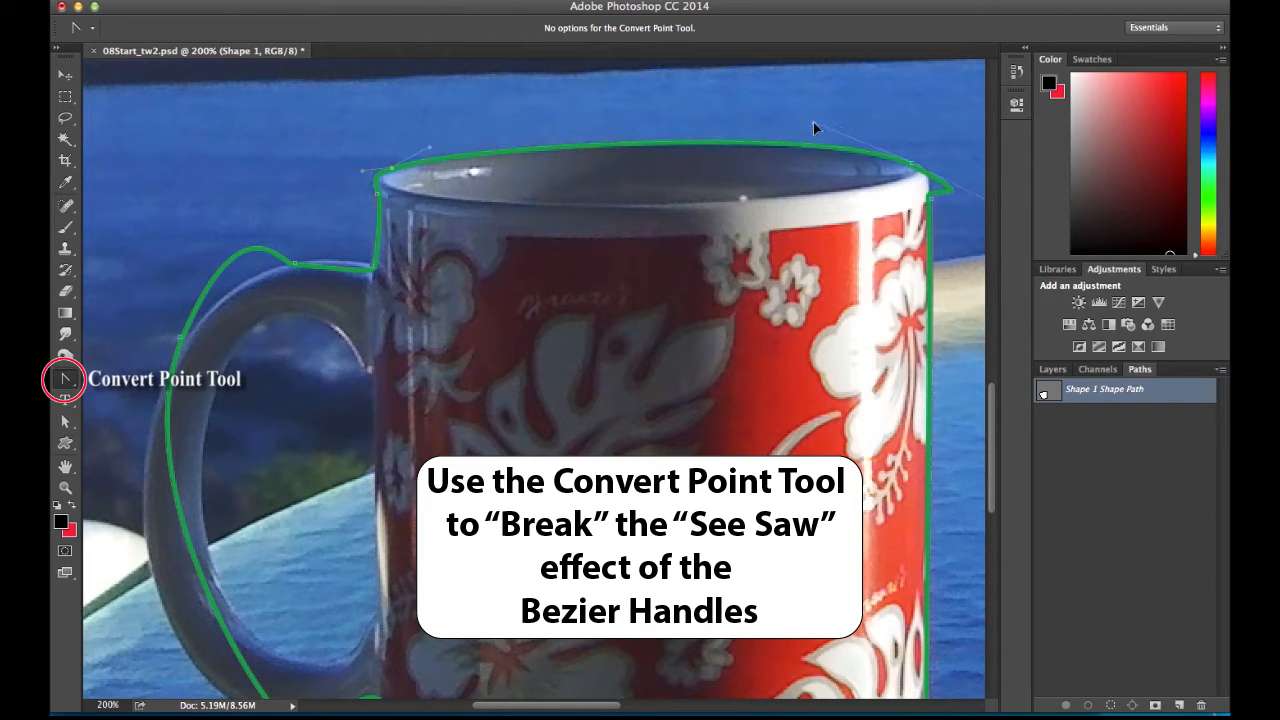
{"action": "key", "text": "a"}
{"action": "left_click_drag", "start_coordinate": [979, 231], "coordinate": [852, 173]}
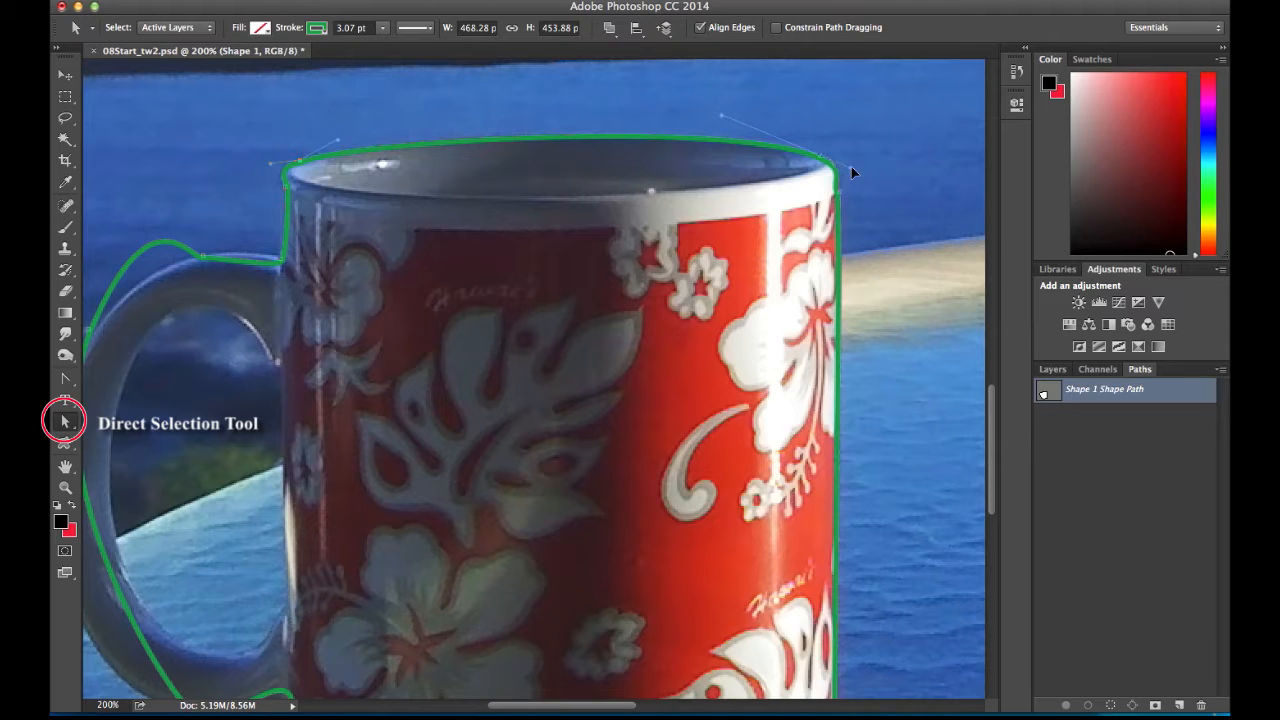
Curve the path along the mug's base by pulling a direction handle from corner E and adjusting the one at point H
{"action": "scroll", "coordinate": [900, 460], "scroll_direction": "down", "scroll_amount": 5}
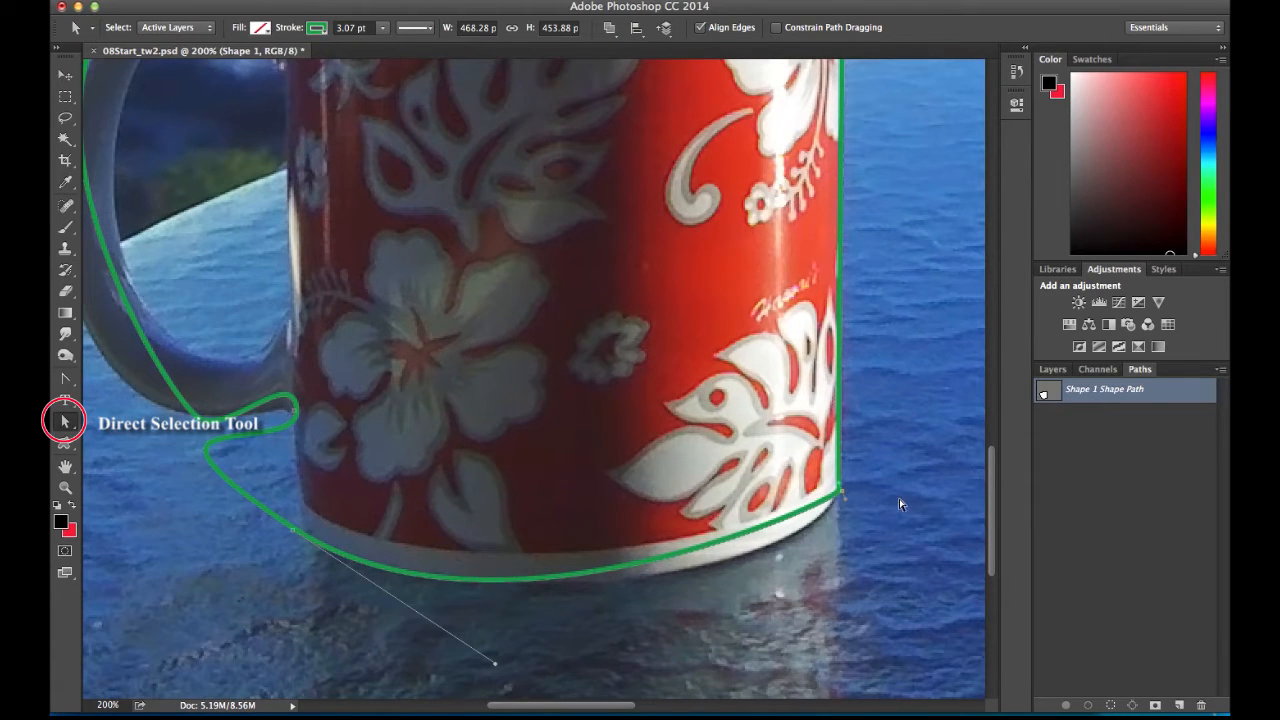
{"action": "left_click", "coordinate": [66, 380]}
{"action": "left_click_drag", "start_coordinate": [844, 495], "coordinate": [816, 561]}
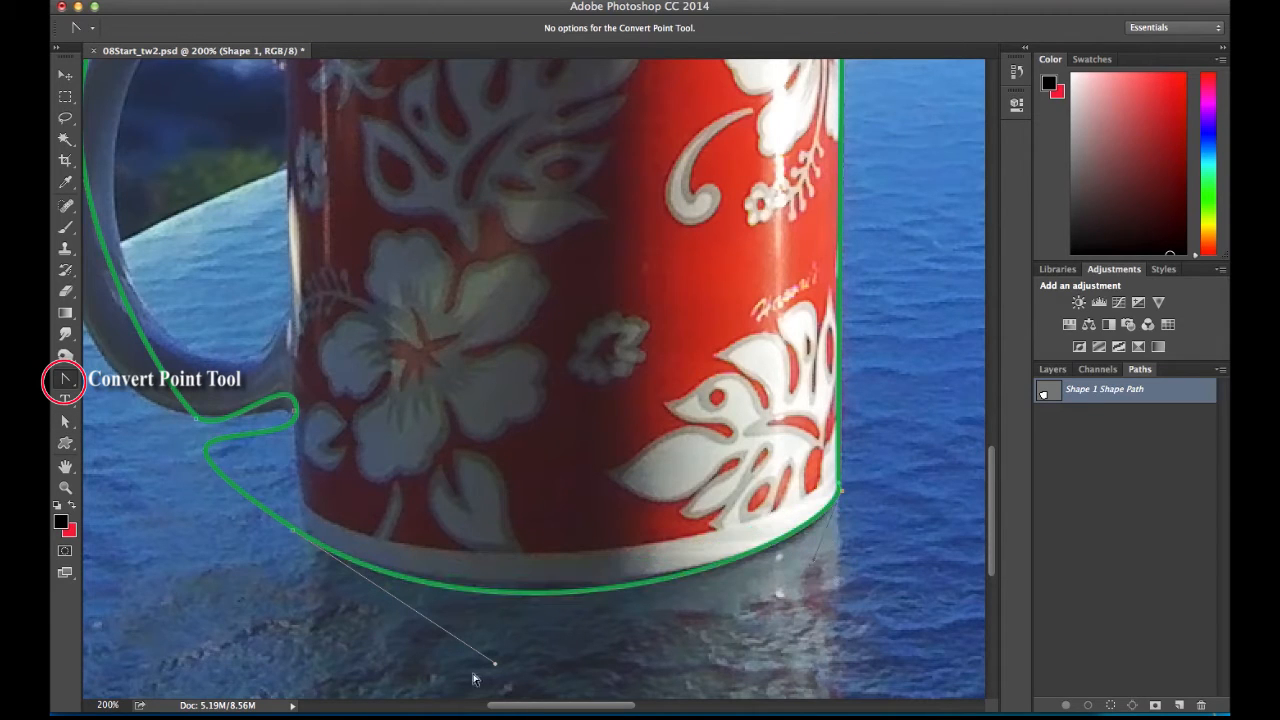
{"action": "left_click_drag", "start_coordinate": [497, 668], "coordinate": [513, 642]}
Straighten the segment between the handle's lower joint and the base's left corner by adjusting both points' direction handles
{"action": "key", "text": "a"}
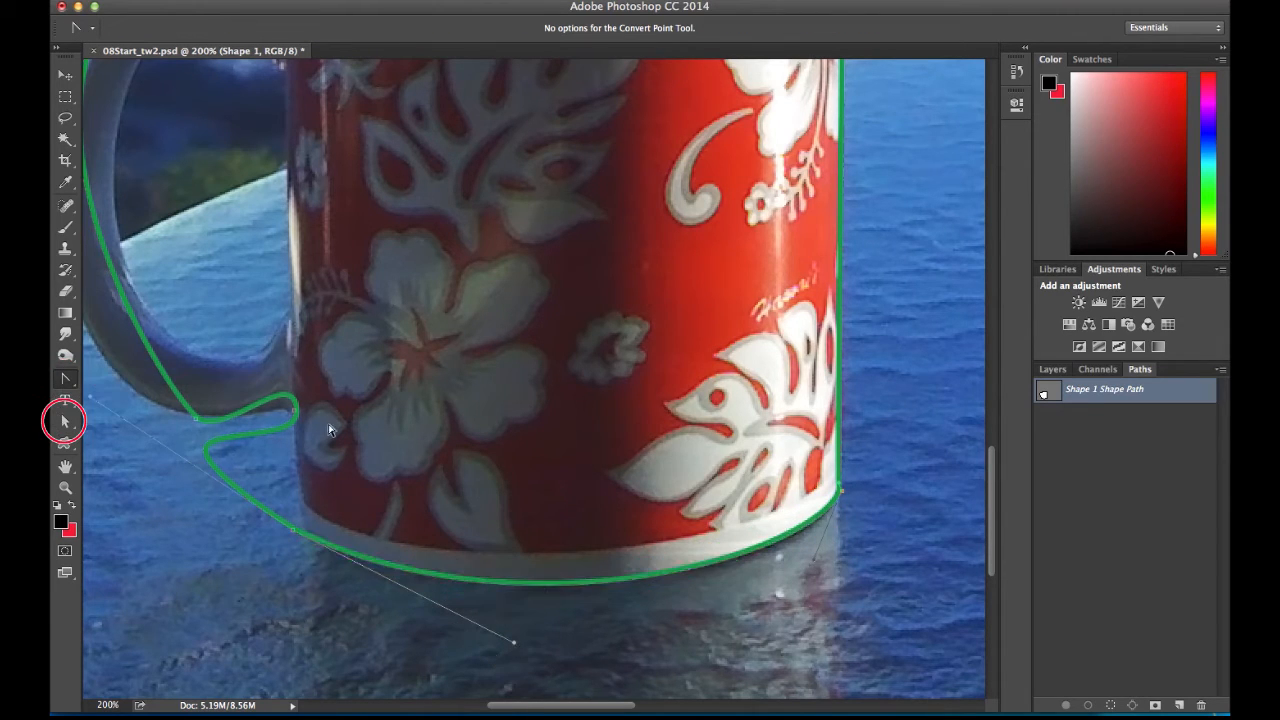
{"action": "left_click", "coordinate": [294, 412], "text": "super"}
{"action": "left_click", "coordinate": [295, 458]}
{"action": "mouse_move", "coordinate": [295, 458]}
{"action": "left_mouse_down"}
{"action": "mouse_move", "coordinate": [297, 440]}
{"action": "mouse_move", "coordinate": [300, 458]}
{"action": "left_mouse_up"}
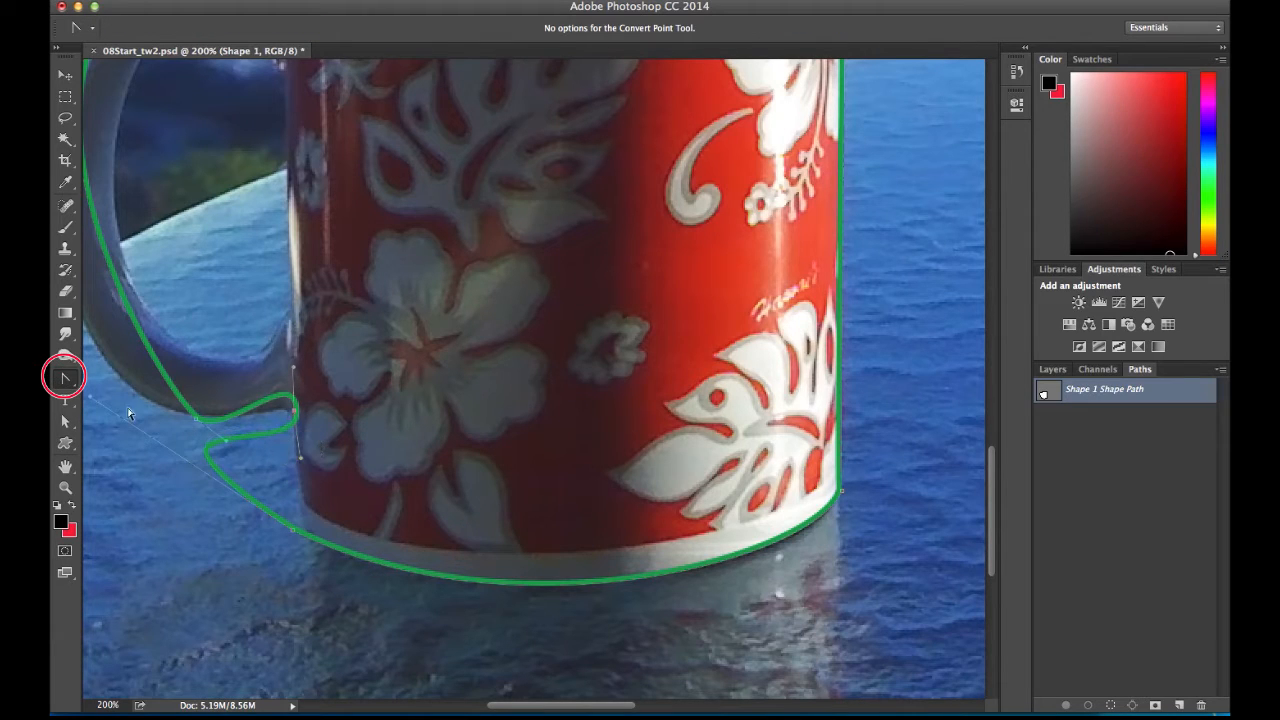
{"action": "key", "text": "a"}
{"action": "left_click_drag", "start_coordinate": [89, 402], "coordinate": [301, 531]}
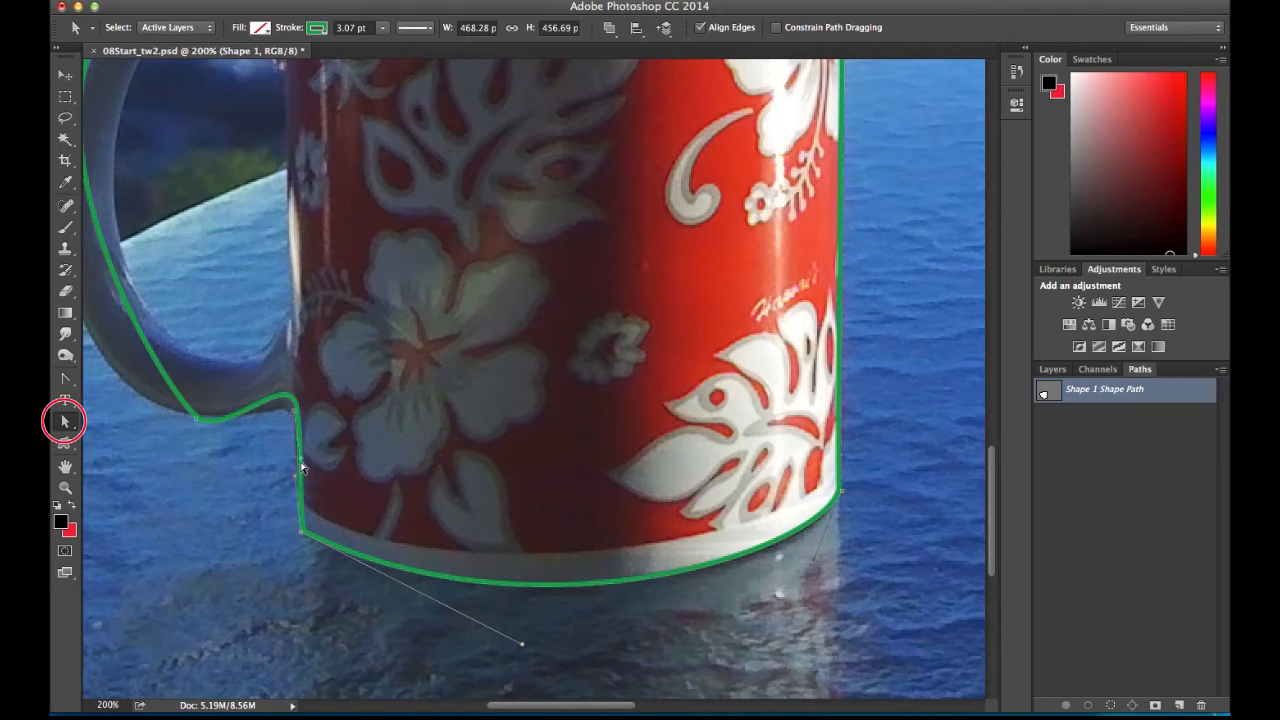
{"action": "left_click_drag", "start_coordinate": [522, 643], "coordinate": [522, 648]}
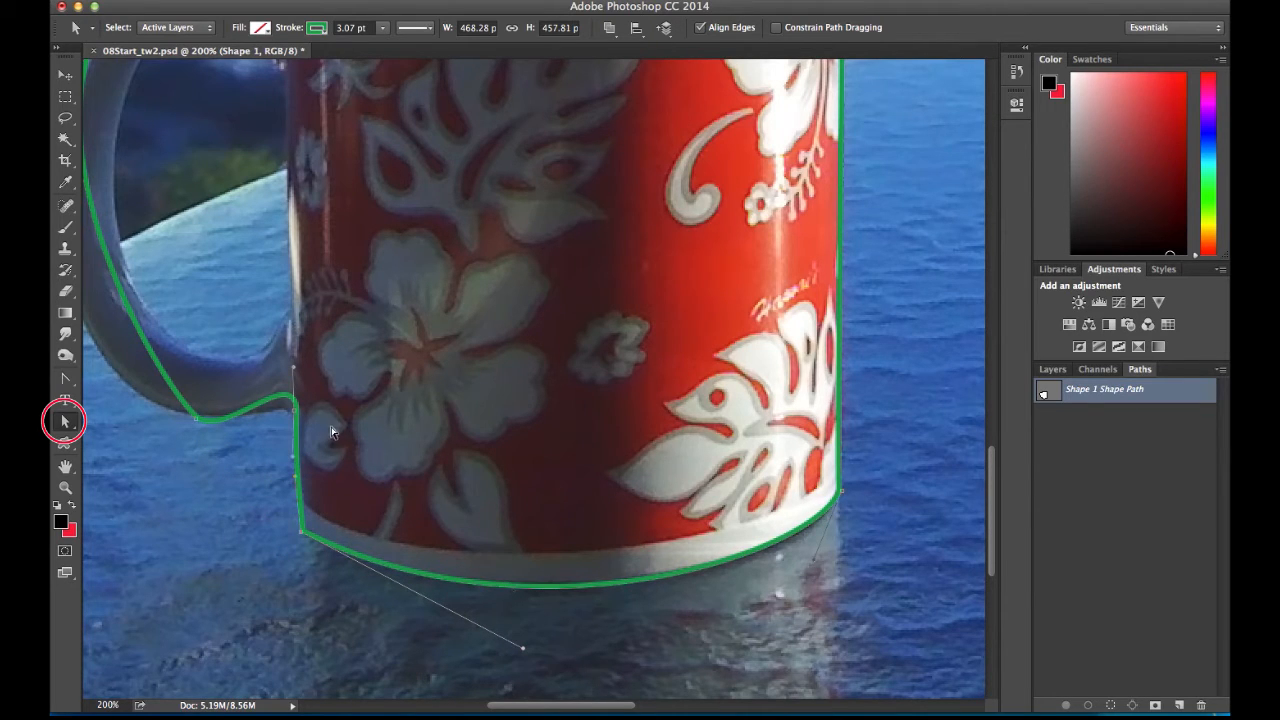
Adjust the direction handle at the lower joint and move anchor J onto the handle's lower outer edge
{"action": "left_click", "coordinate": [294, 412]}
{"action": "left_click_drag", "start_coordinate": [291, 458], "coordinate": [298, 460]}
{"action": "left_click_drag", "start_coordinate": [196, 419], "coordinate": [244, 435]}
Fit the path to the handle's outer curve by breaking and repositioning the direction handles at point L
{"action": "left_click", "coordinate": [66, 379]}
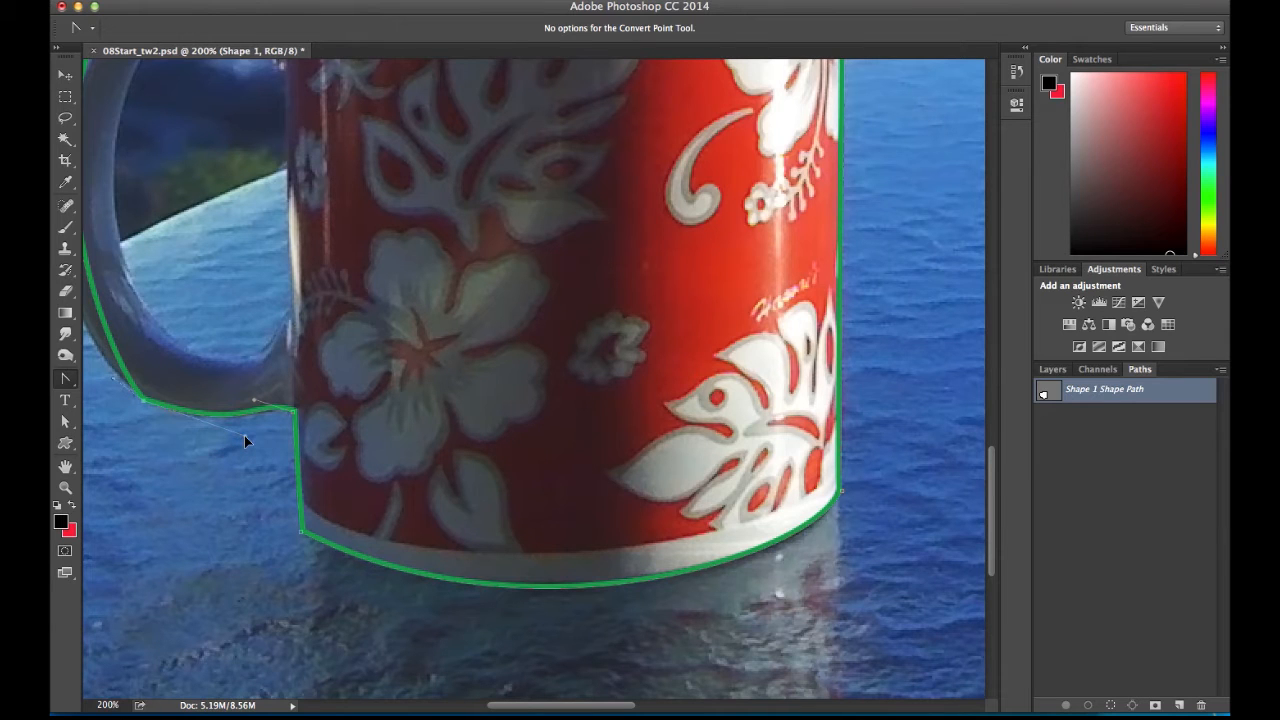
{"action": "left_click_drag", "start_coordinate": [201, 333], "coordinate": [455, 509]}
{"action": "left_click_drag", "start_coordinate": [286, 358], "coordinate": [248, 429]}
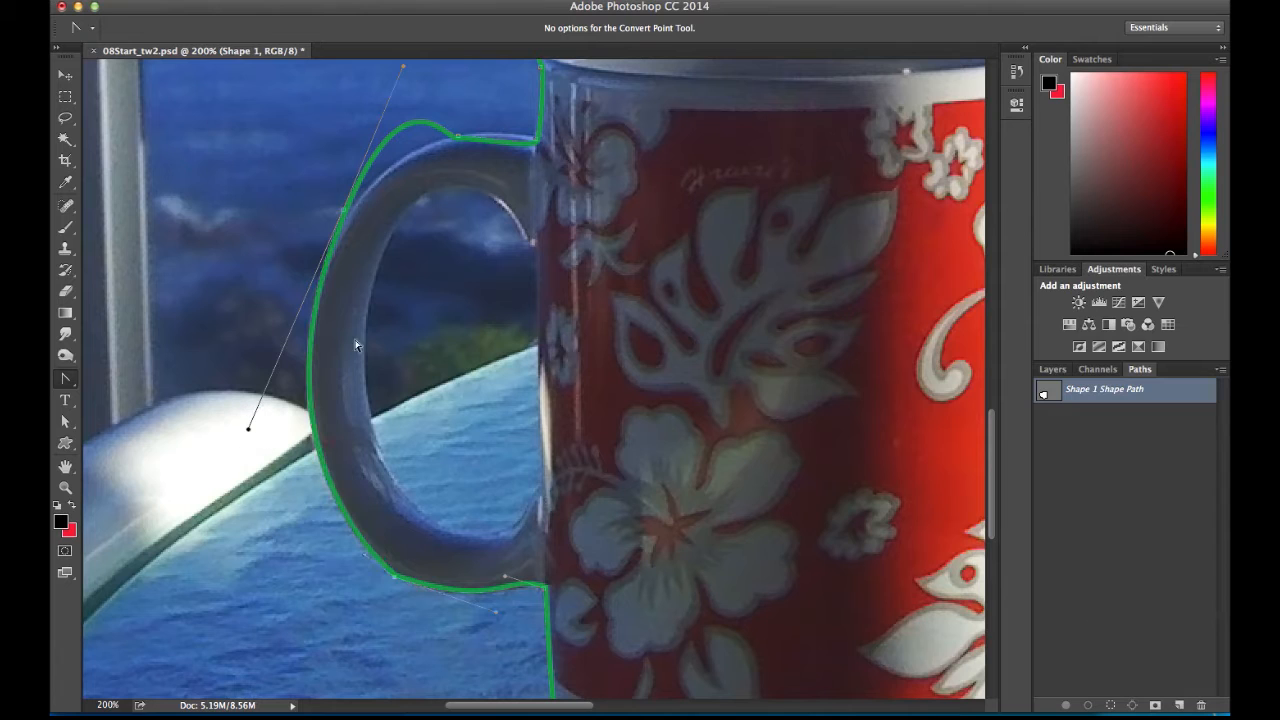
{"action": "key", "text": "a"}
{"action": "left_click_drag", "start_coordinate": [405, 71], "coordinate": [413, 129]}
{"action": "left_click", "coordinate": [347, 213]}
{"action": "left_click", "coordinate": [460, 138]}
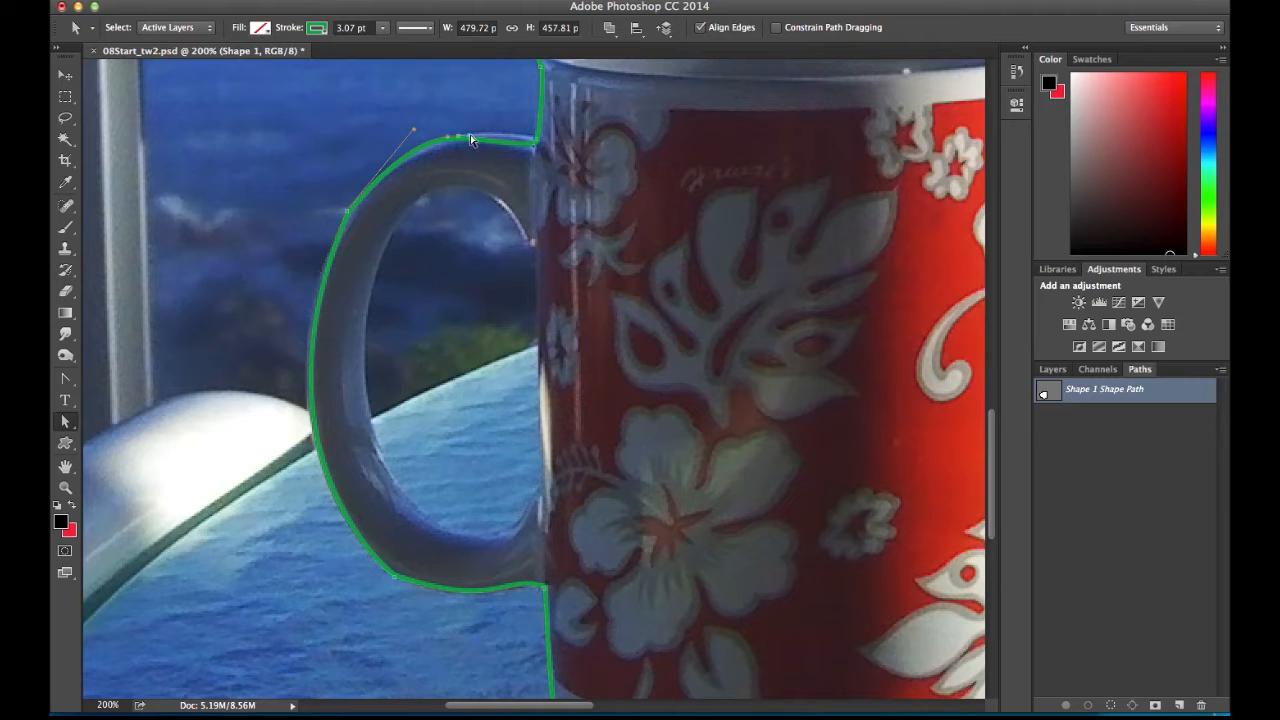
Curve the segment at the top of the handle from point M and adjust the corner where it joins the mug
{"action": "left_click", "coordinate": [66, 381]}
{"action": "left_click_drag", "start_coordinate": [469, 136], "coordinate": [504, 127]}
{"action": "key", "text": "a"}
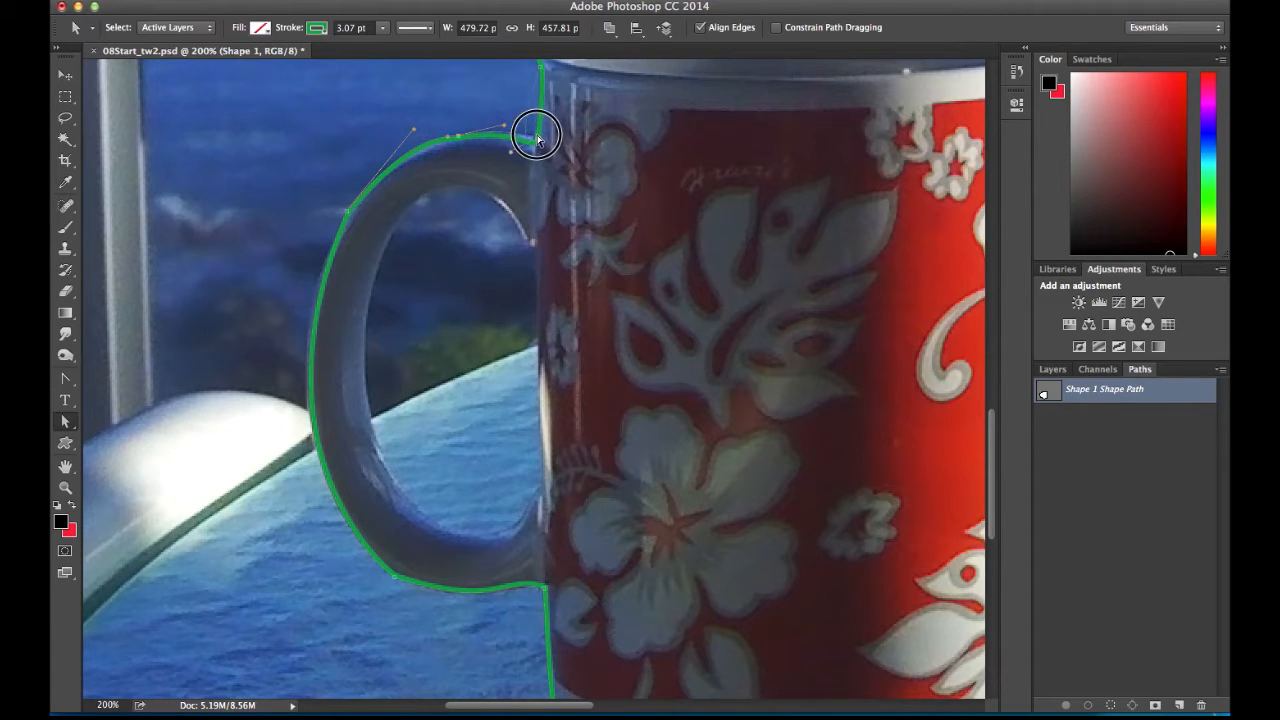
{"action": "left_click", "coordinate": [533, 146]}
{"action": "key", "text": "p"}
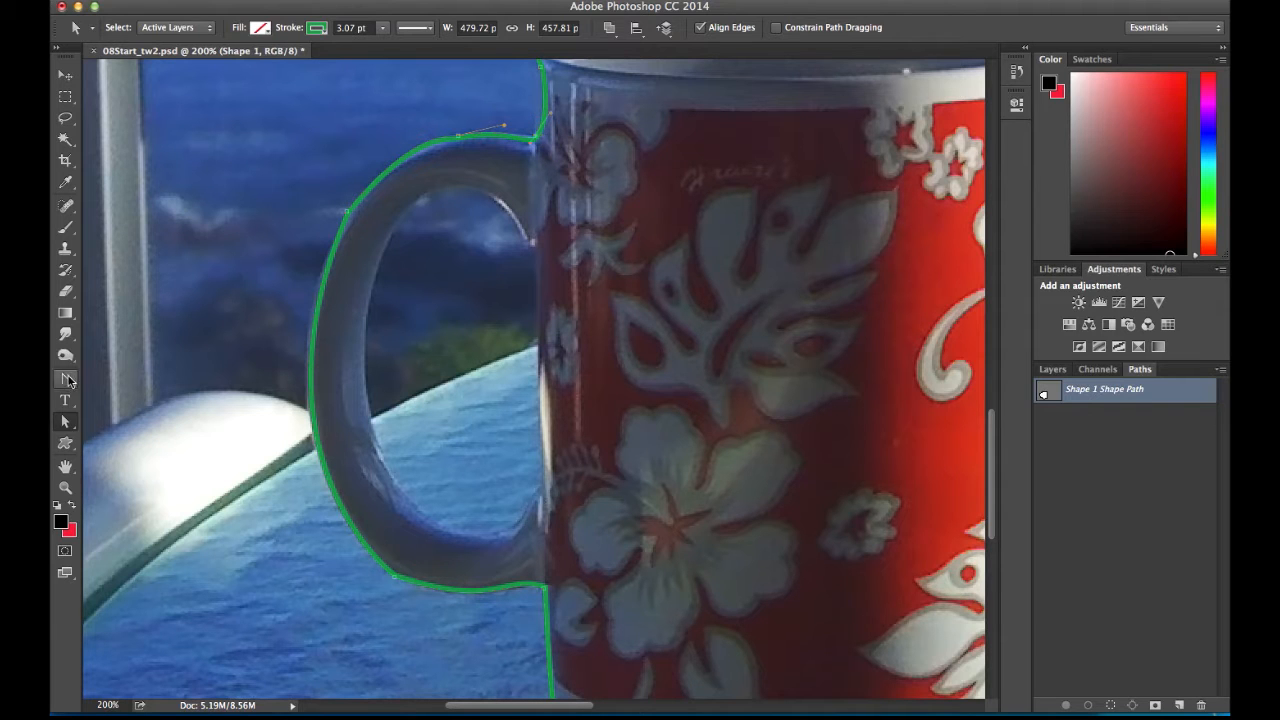
{"action": "left_click_drag", "start_coordinate": [673, 112], "coordinate": [573, 75]}
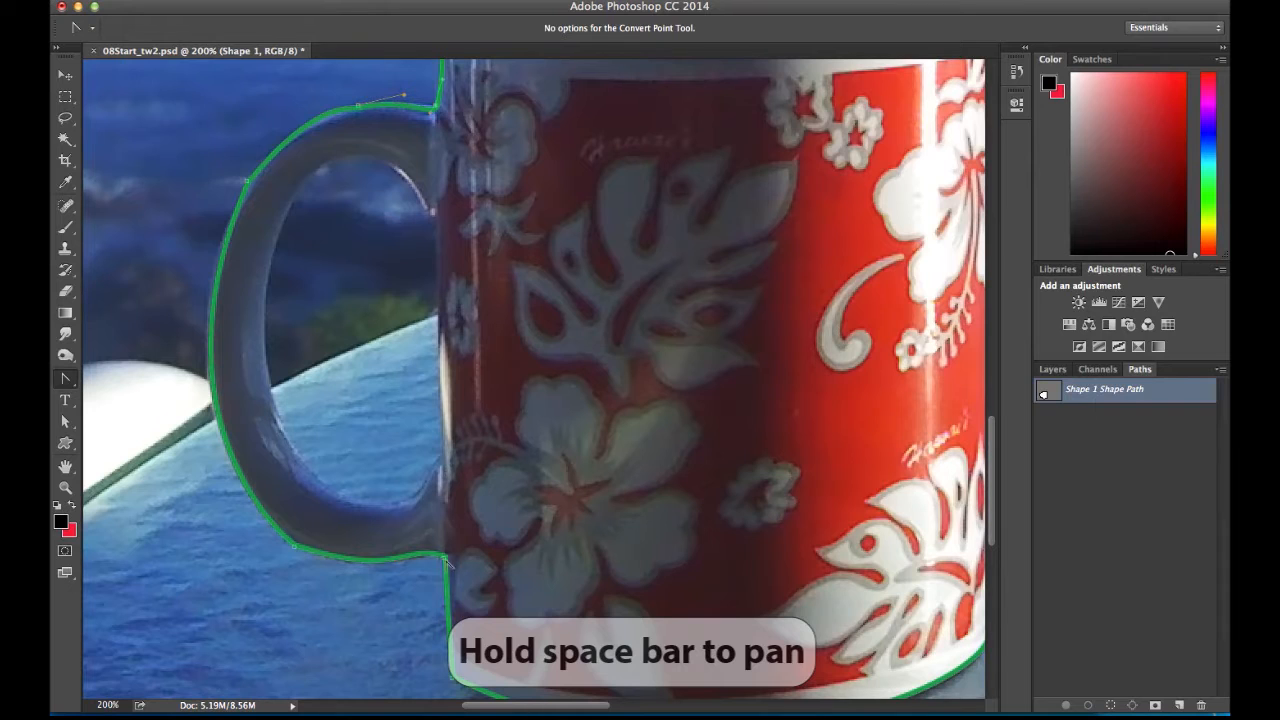
Smooth the segment under the handle by adjusting its direction handles near the lower joint with the mug
{"action": "key", "text": "a"}
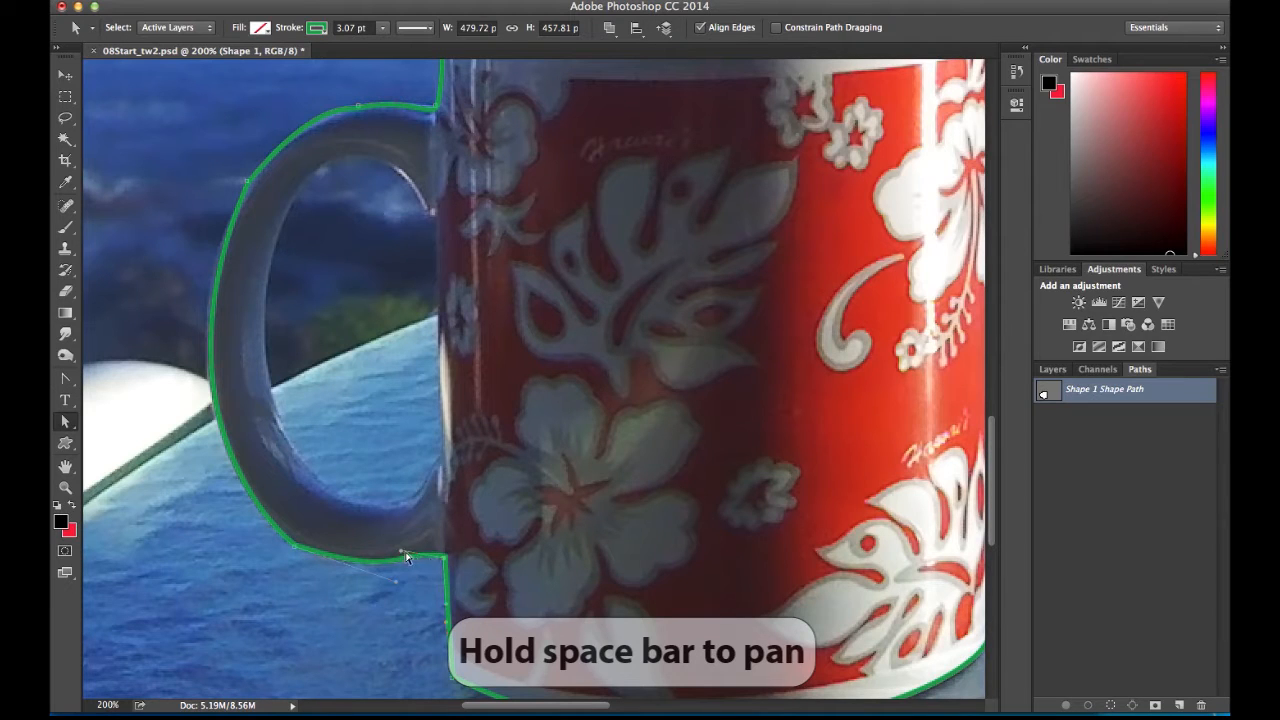
{"action": "left_click_drag", "start_coordinate": [396, 581], "coordinate": [442, 555]}
{"action": "left_click", "coordinate": [398, 560]}
Fine-tune the anchors and direction handles along the handle's top and outer edge to hug its outline
{"action": "left_click", "coordinate": [358, 105]}
{"action": "mouse_move", "coordinate": [357, 104]}
{"action": "left_mouse_down"}
{"action": "mouse_move", "coordinate": [335, 106]}
{"action": "mouse_move", "coordinate": [346, 106]}
{"action": "left_mouse_up"}
{"action": "left_click", "coordinate": [306, 110]}
{"action": "left_click_drag", "start_coordinate": [243, 196], "coordinate": [240, 201]}
{"action": "left_click_drag", "start_coordinate": [149, 409], "coordinate": [145, 393]}
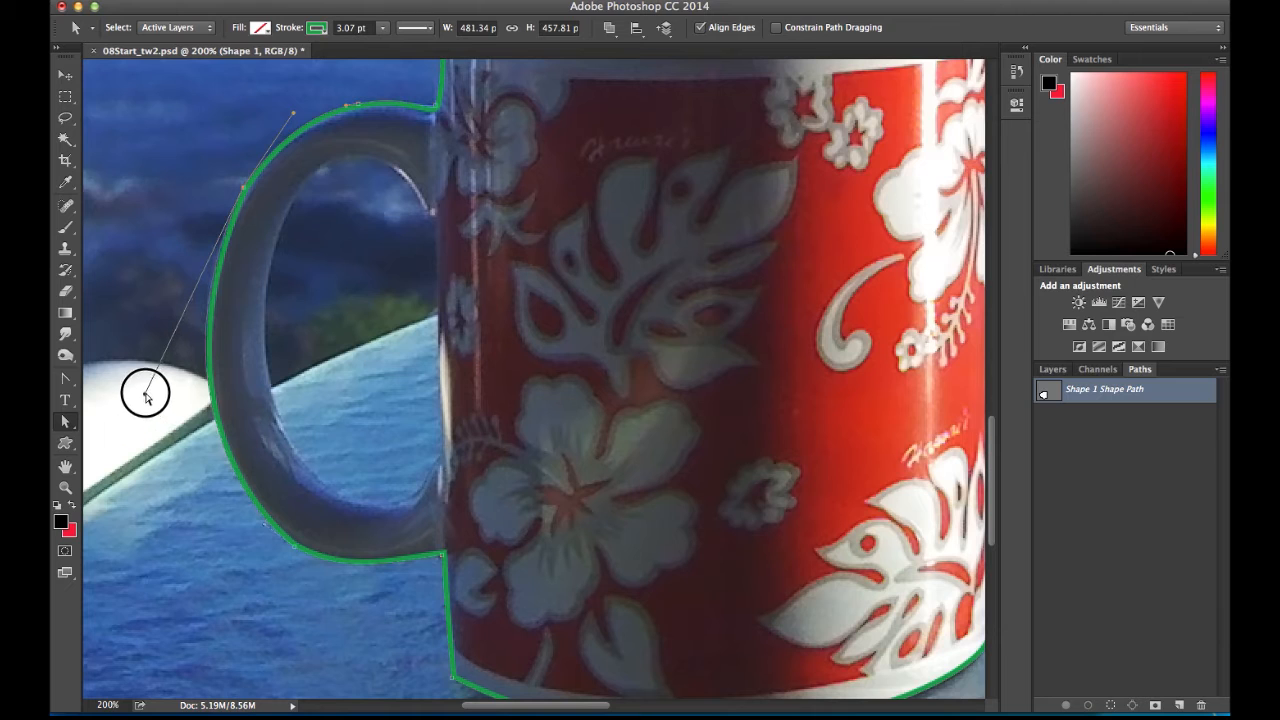
Refine the base curve at 100% zoom using the lower-left corner's direction handle, and select the handle's lower joint
{"action": "key", "text": "super+minus"}
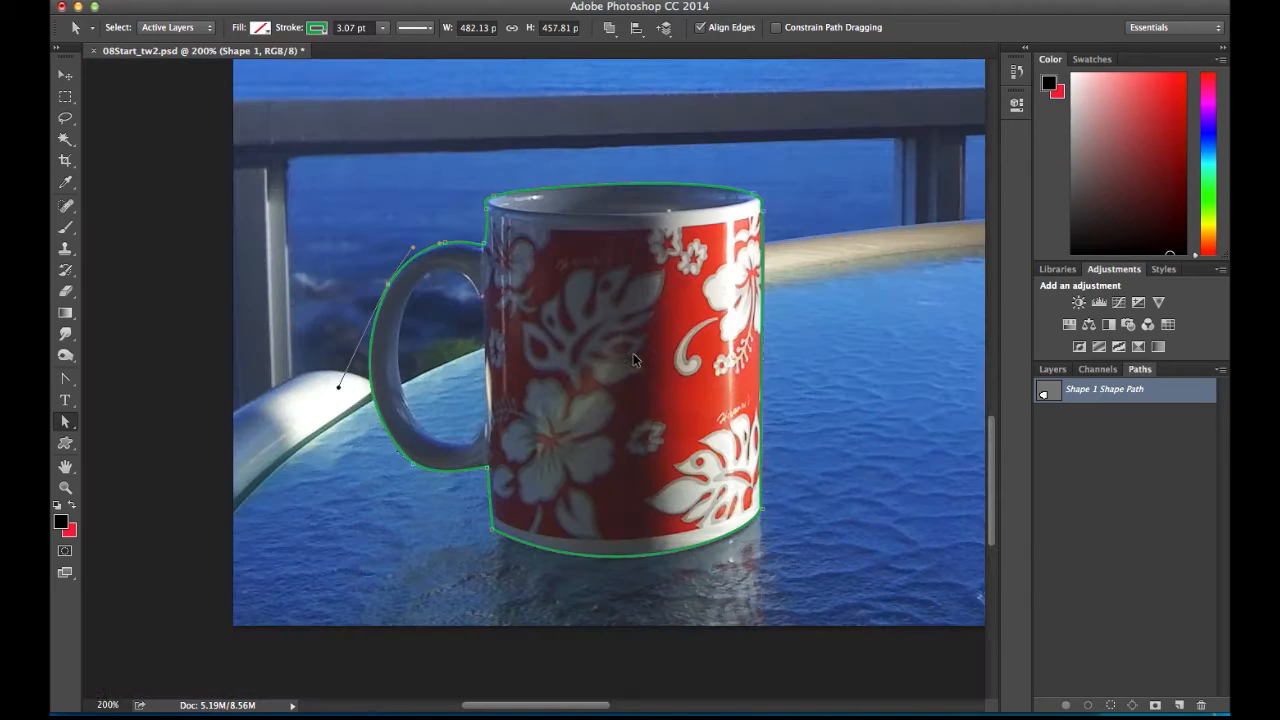
{"action": "left_click", "coordinate": [494, 531]}
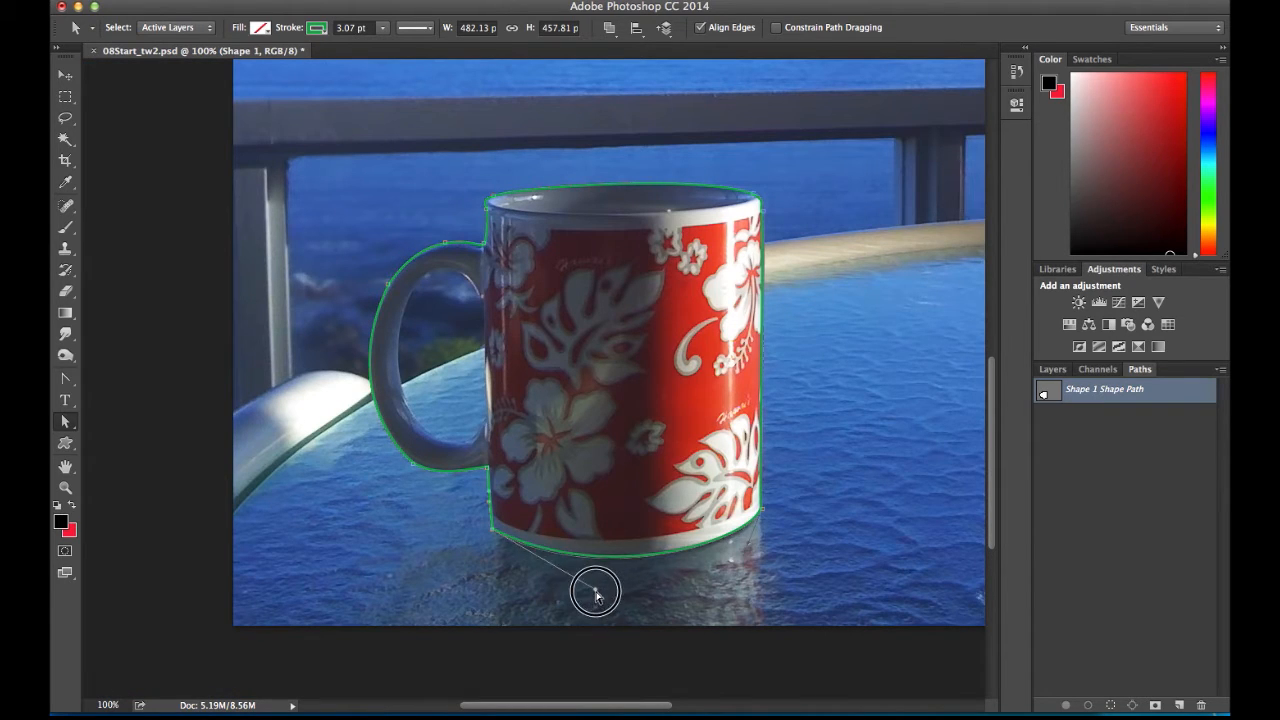
{"action": "left_click_drag", "start_coordinate": [751, 549], "coordinate": [749, 546]}
{"action": "left_click", "coordinate": [490, 468]}
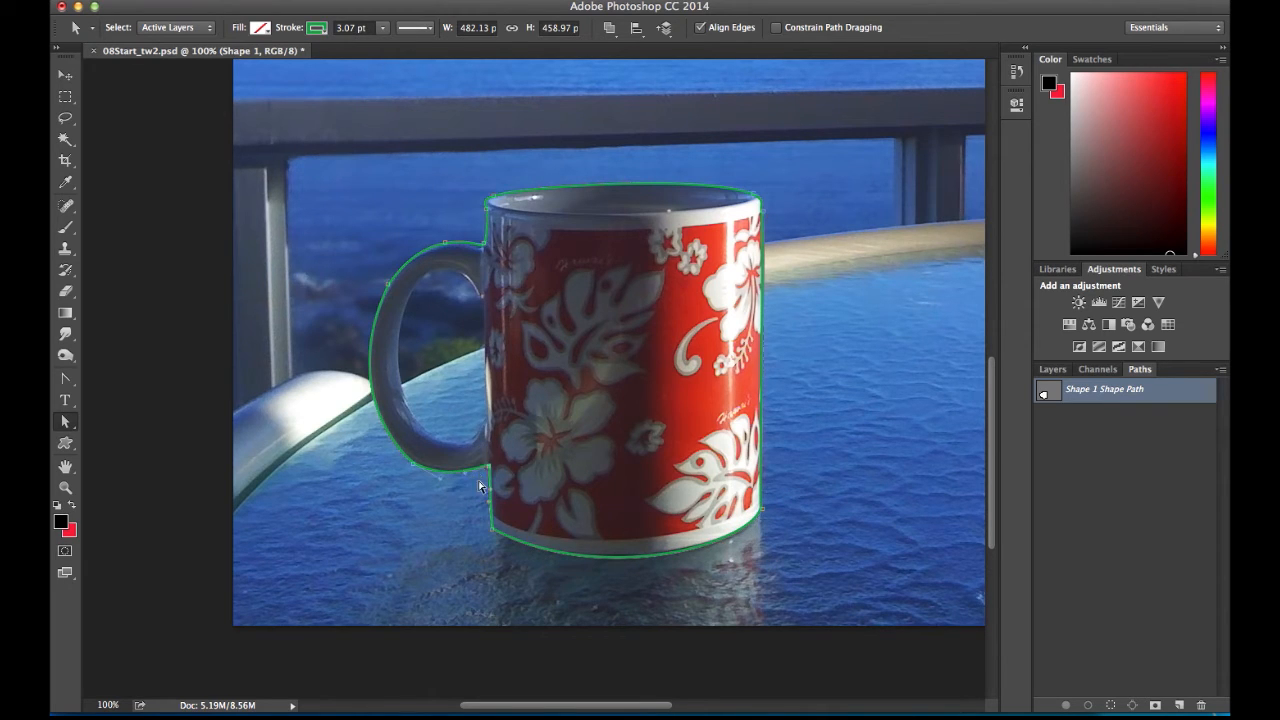
Temporarily hide the Background layer to examine the traced mug outline on its own
{"action": "left_click", "coordinate": [1052, 369]}
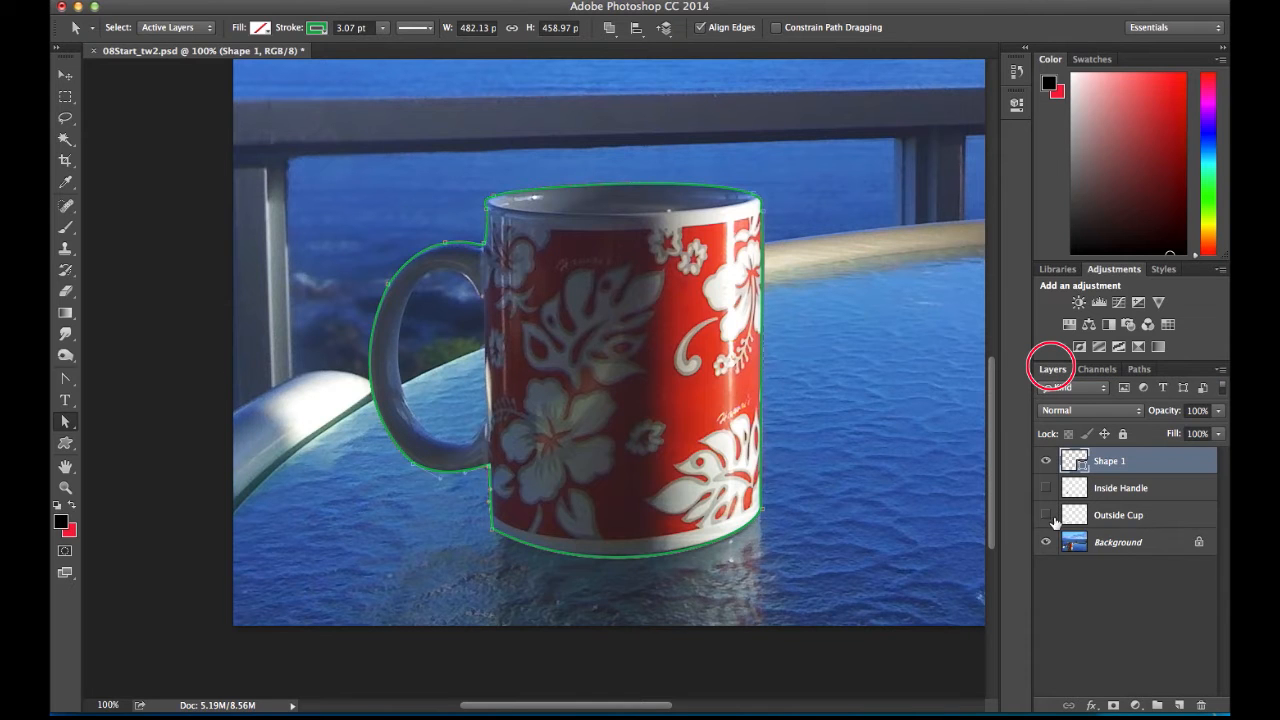
{"action": "left_click", "coordinate": [1046, 541]}
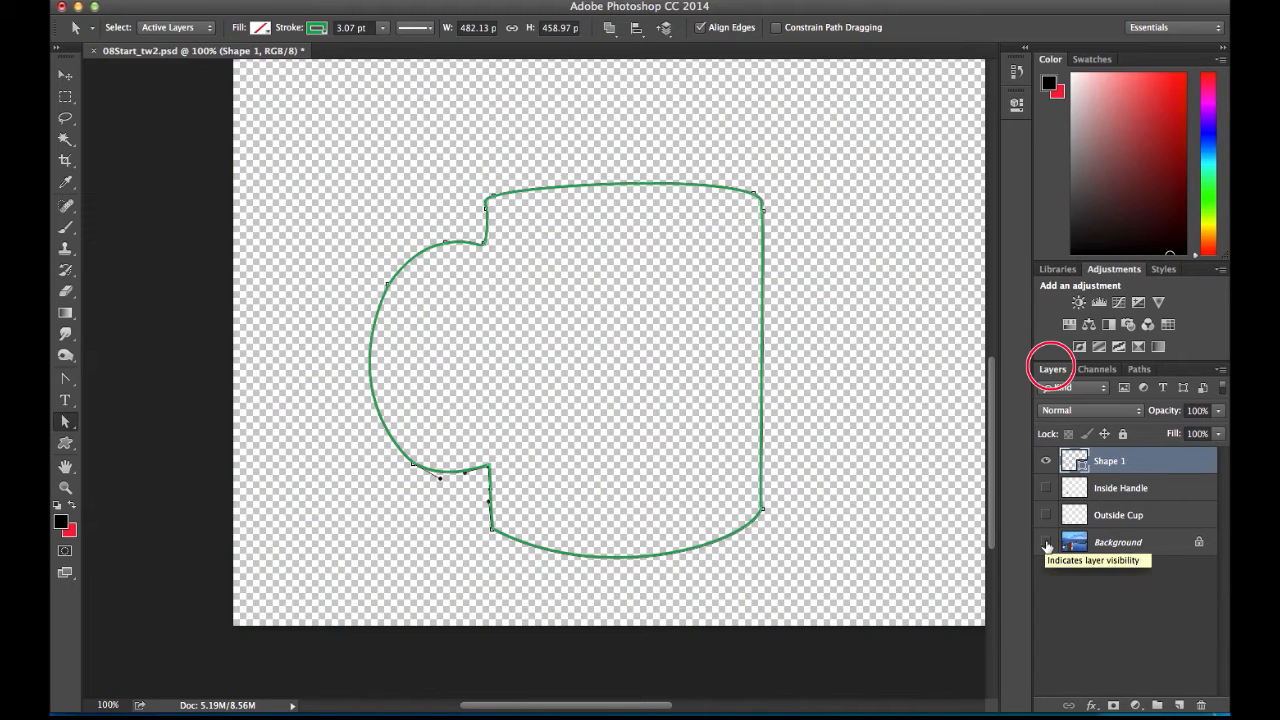
{"action": "left_click", "coordinate": [1046, 542]}
Clear the active anchor points by deselecting the Shape 1 path in the path list, and reselect it
{"action": "left_click", "coordinate": [1140, 369]}
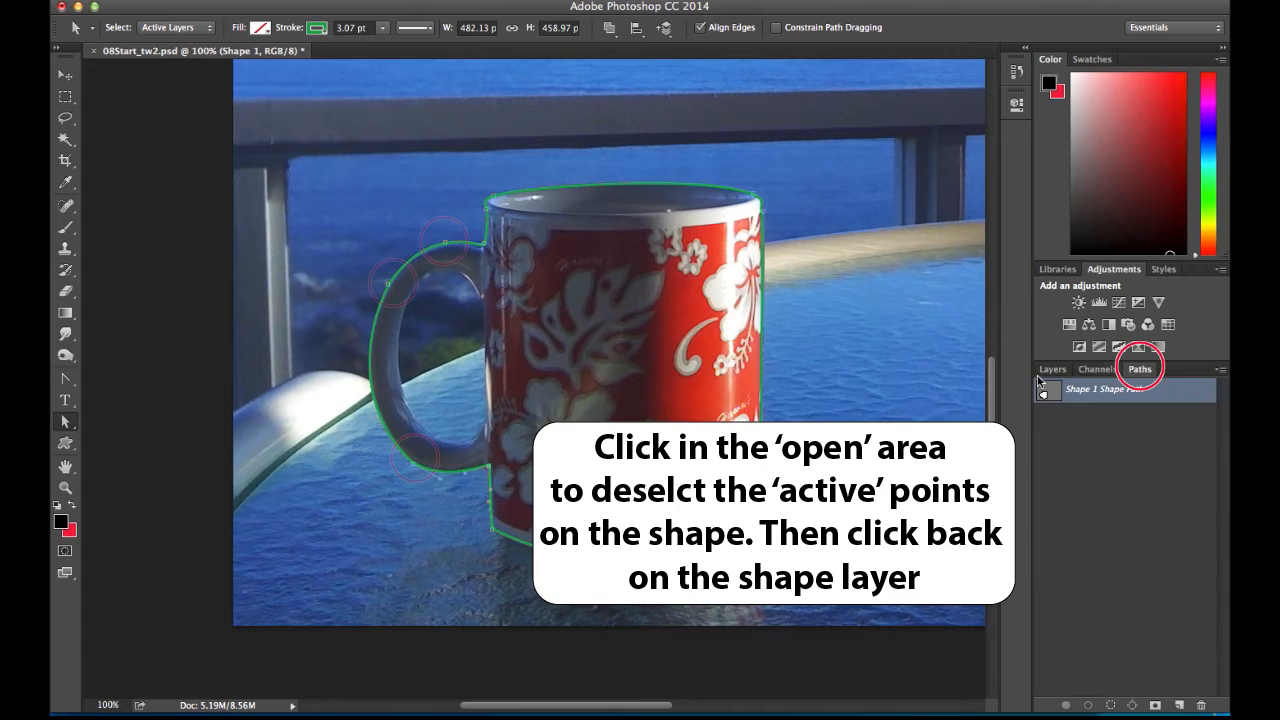
{"action": "left_click", "coordinate": [1095, 463]}
{"action": "left_click", "coordinate": [1167, 396]}
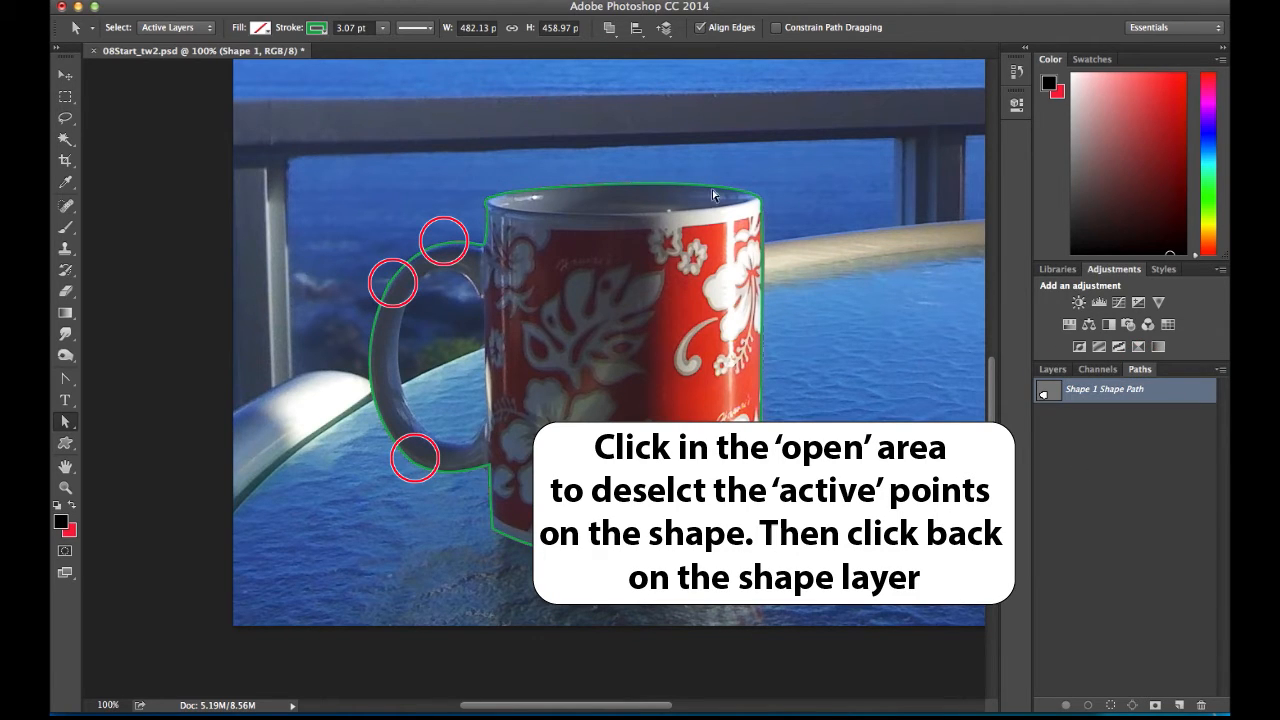
Set the Pen tool's path operation to Subtract Front Shape for cutting the handle opening out of the mug shape
{"action": "left_click", "coordinate": [611, 32]}
{"action": "left_click", "coordinate": [611, 32]}
{"action": "left_click", "coordinate": [611, 32]}
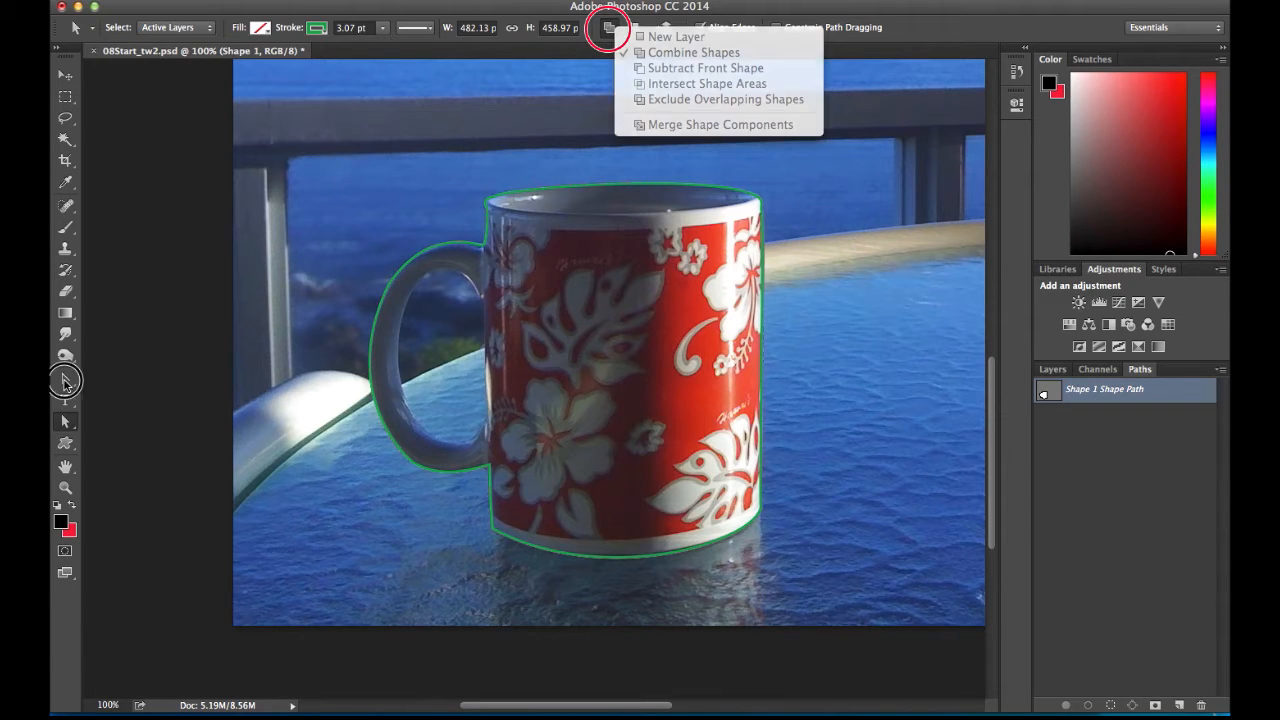
{"action": "left_click_drag", "start_coordinate": [65, 378], "coordinate": [160, 362]}
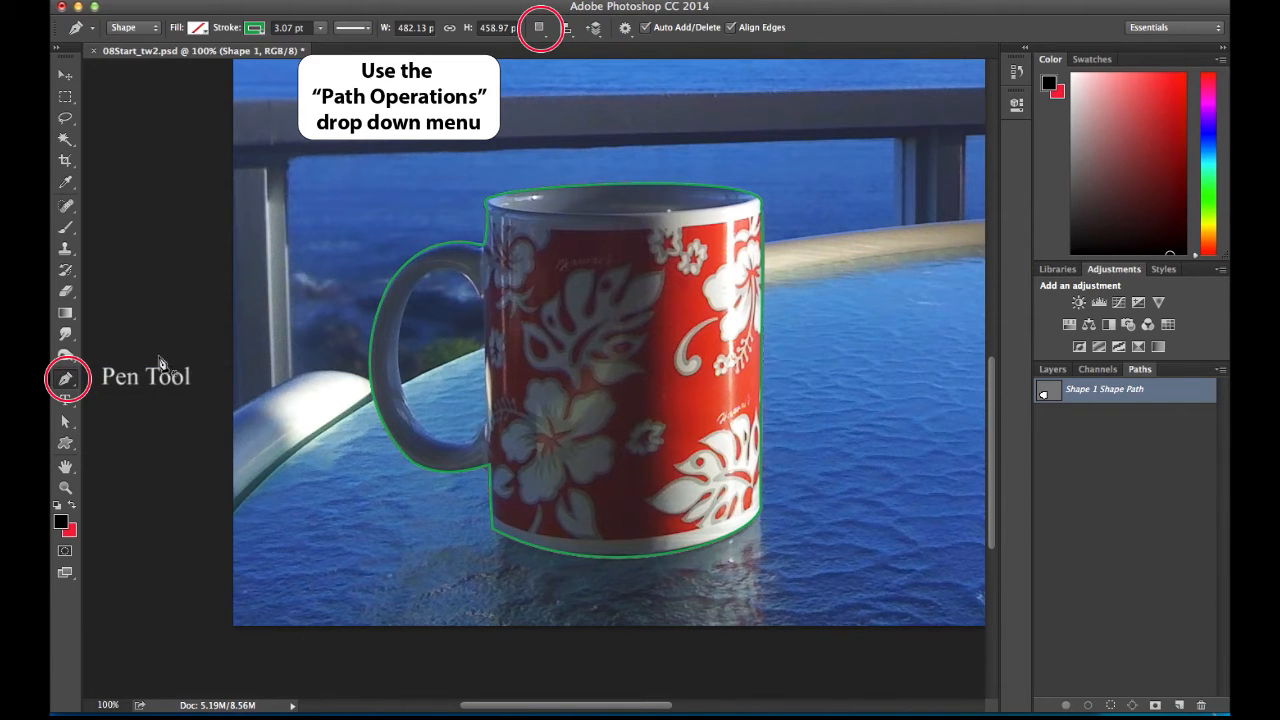
{"action": "left_click", "coordinate": [538, 27]}
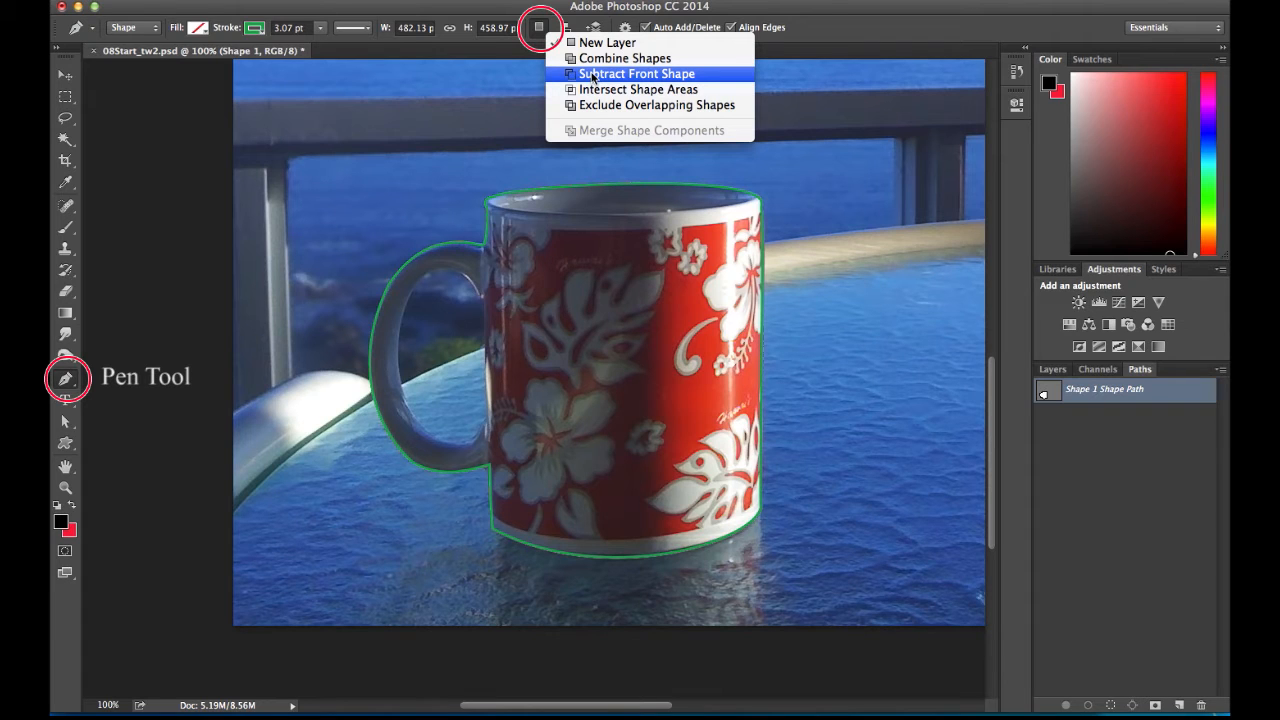
{"action": "left_click", "coordinate": [592, 74]}
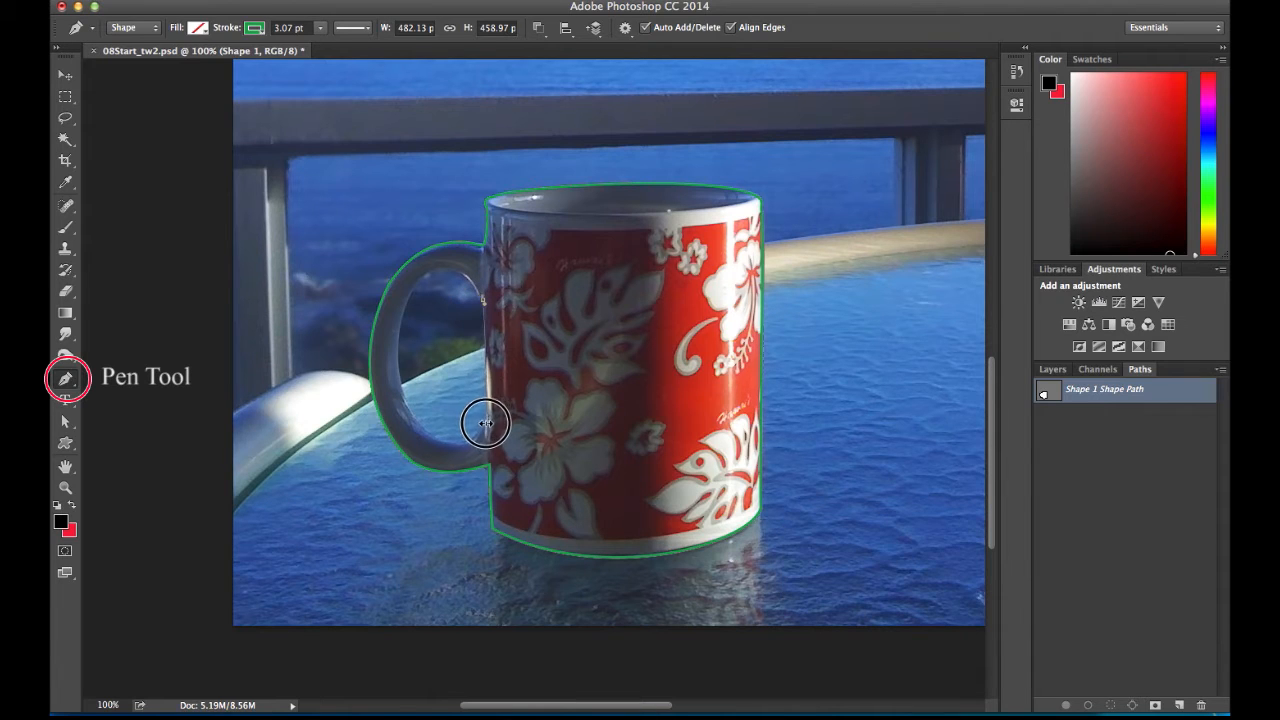
Trace the opening inside the mug handle with curved Pen segments and close the path at its upper joint
{"action": "left_click_drag", "start_coordinate": [425, 438], "coordinate": [366, 394]}
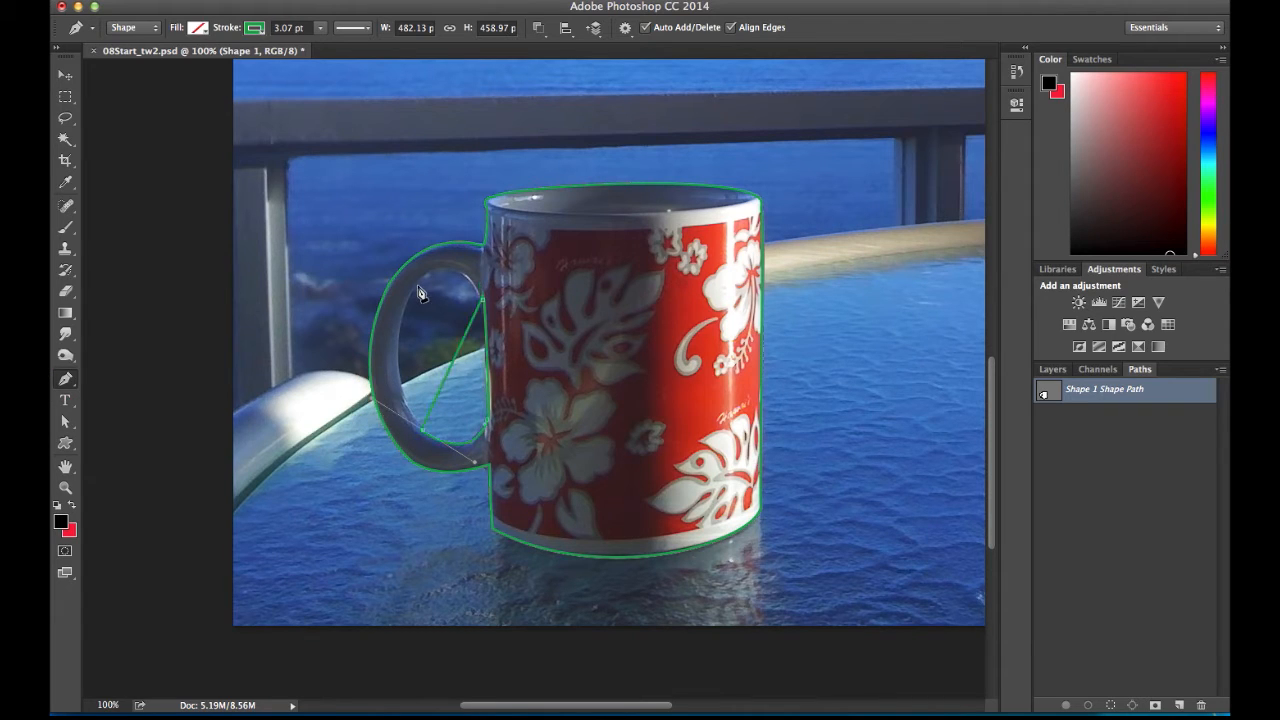
{"action": "left_click_drag", "start_coordinate": [411, 300], "coordinate": [417, 288]}
{"action": "left_click", "coordinate": [484, 300]}
{"action": "left_click_drag", "start_coordinate": [484, 303], "coordinate": [516, 360]}
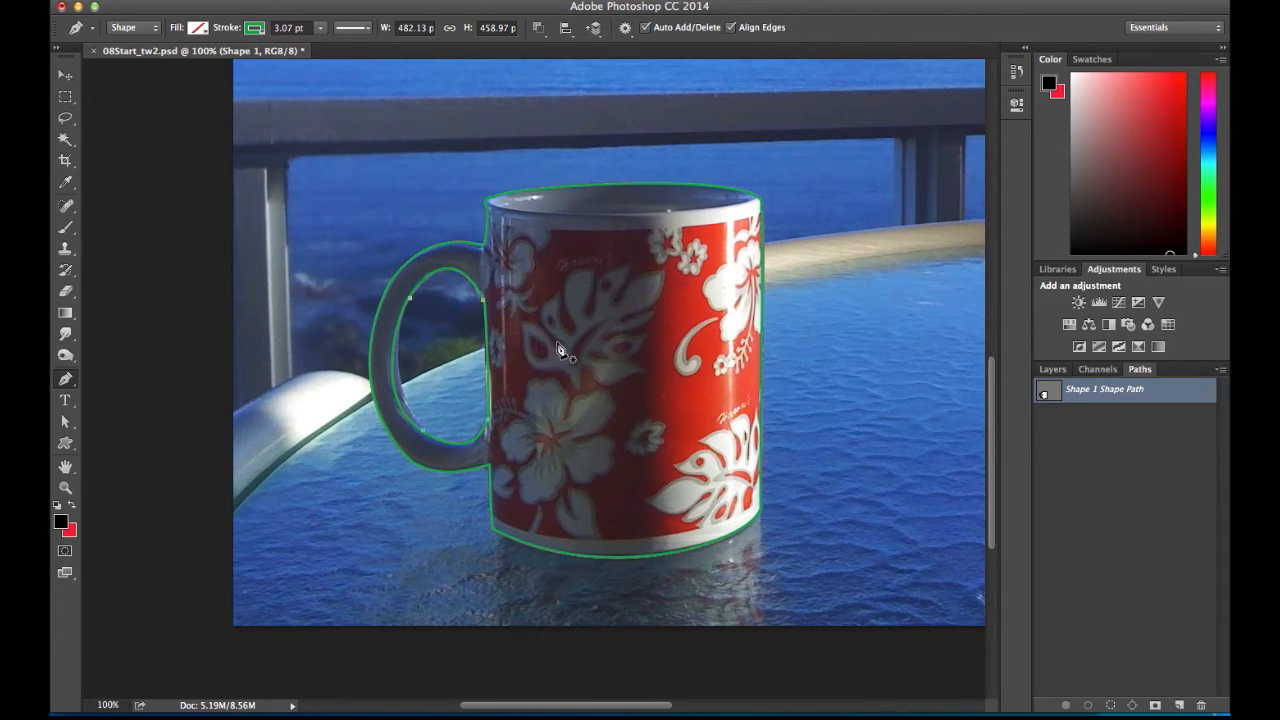
Break the direction handles of the opening's lower-left anchor with the Convert Point tool and fit each side to the inner edge
{"action": "key", "text": "a"}
{"action": "left_click", "coordinate": [425, 438]}
{"action": "left_click_drag", "start_coordinate": [65, 421], "coordinate": [104, 434]}
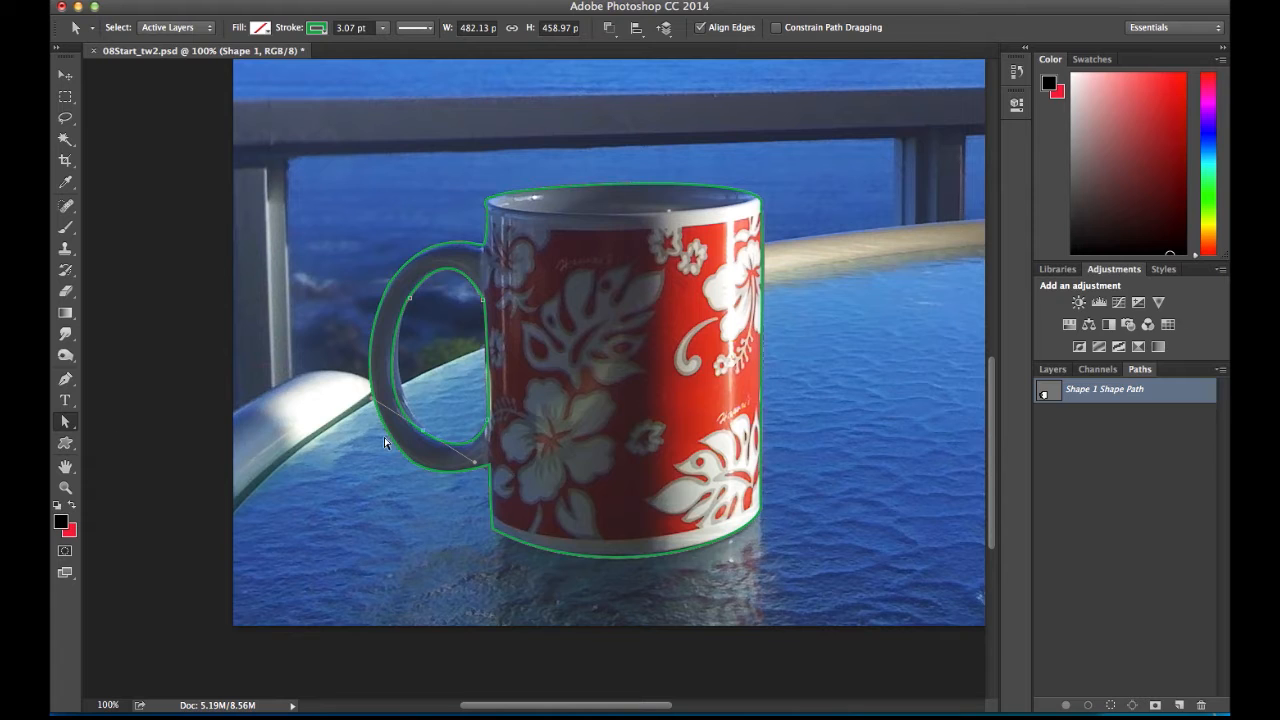
{"action": "left_click_drag", "start_coordinate": [65, 379], "coordinate": [100, 434]}
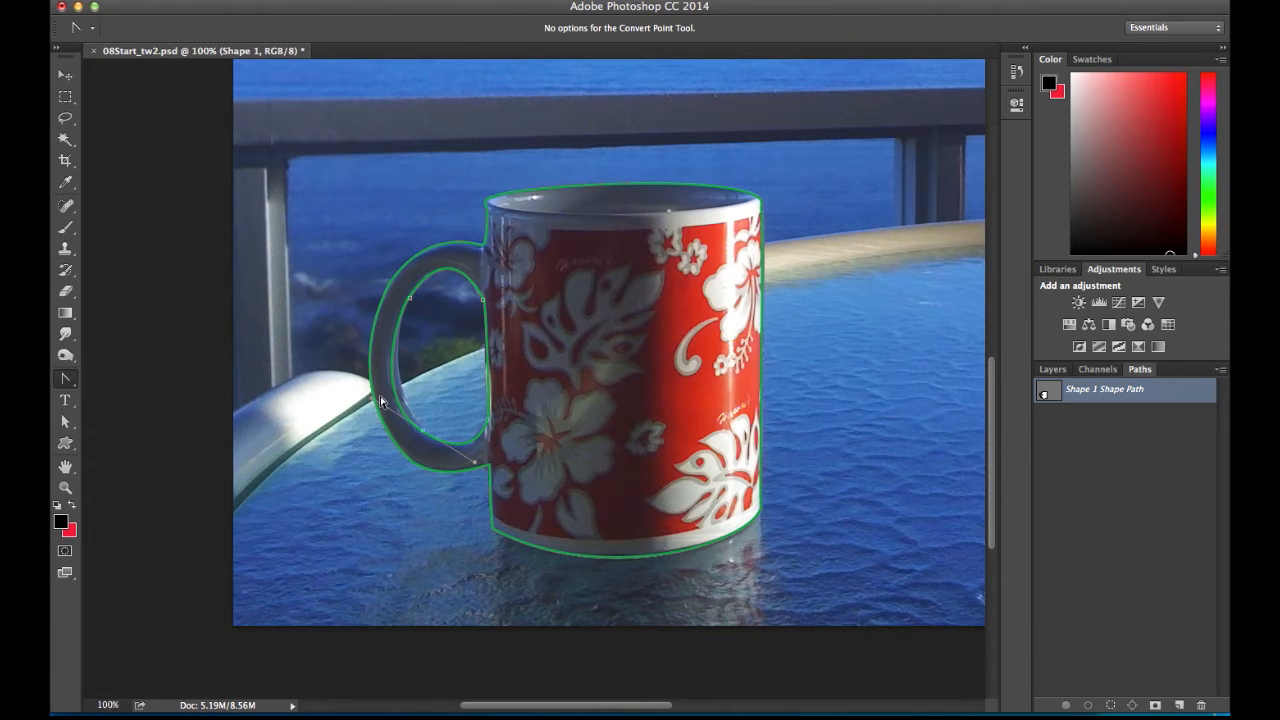
{"action": "left_click_drag", "start_coordinate": [373, 400], "coordinate": [384, 387]}
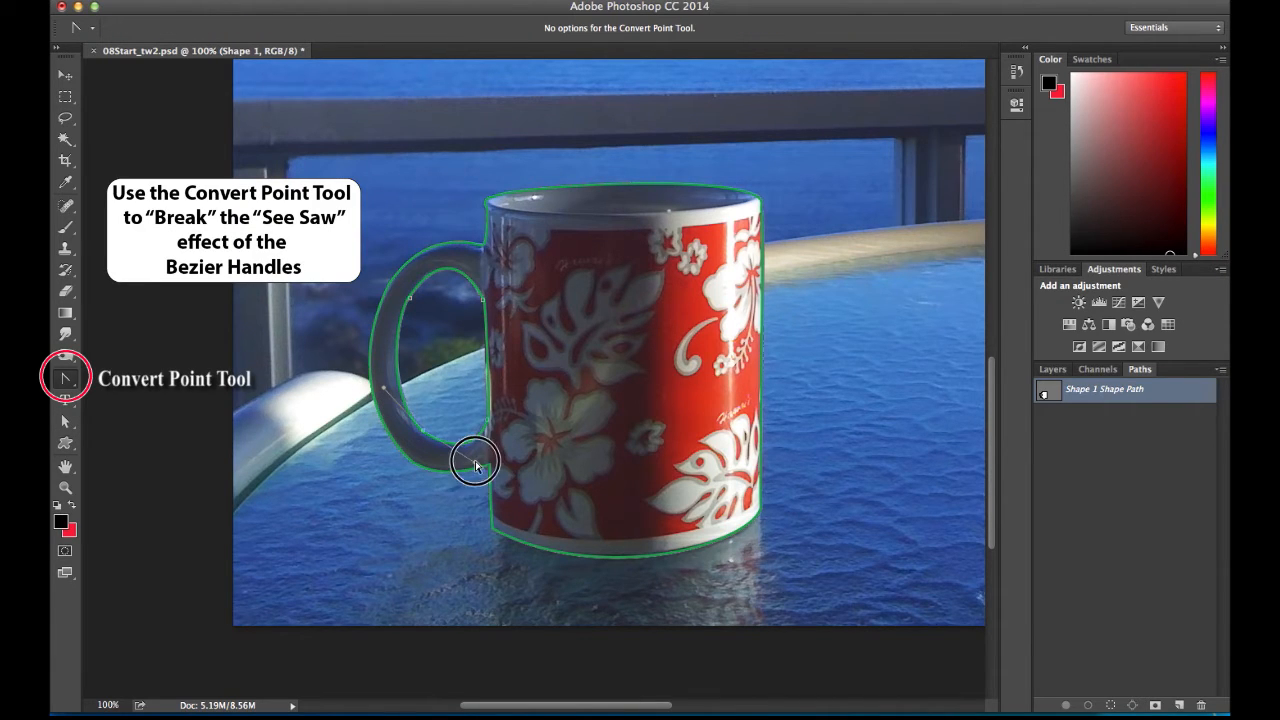
{"action": "left_click_drag", "start_coordinate": [474, 462], "coordinate": [472, 460]}
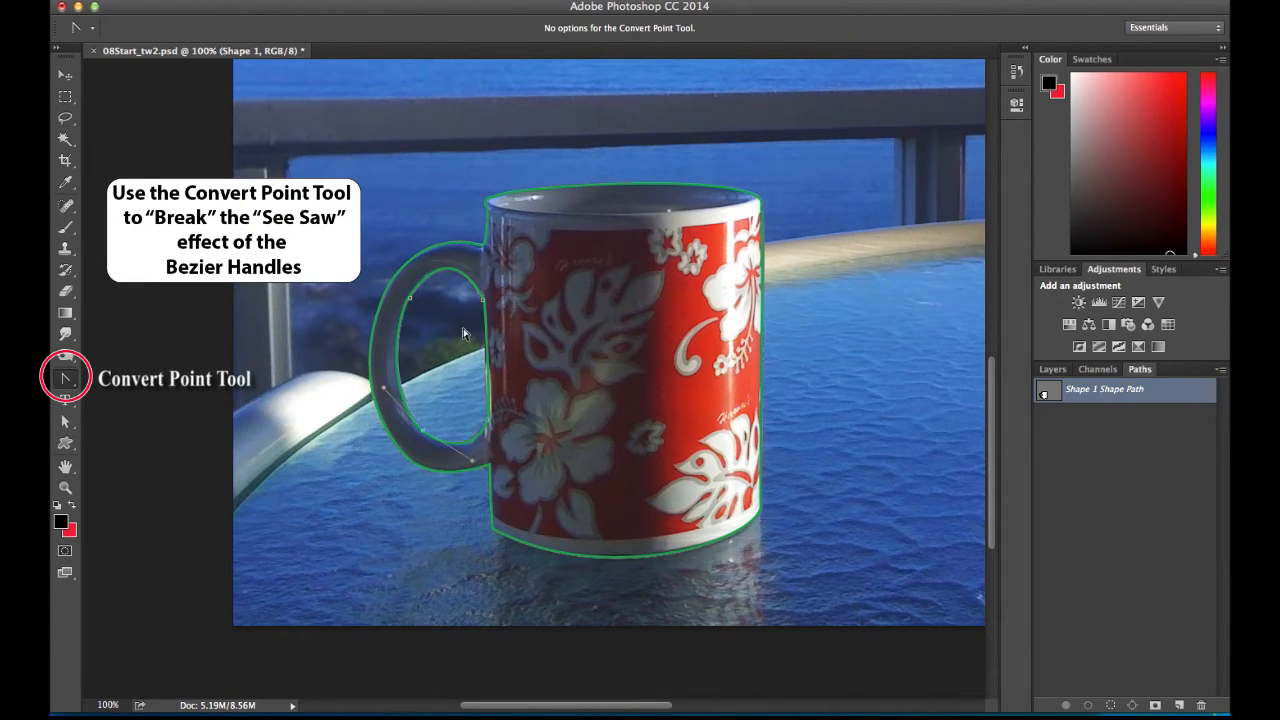
Adjust the direction handles at the opening's upper-left, upper-right and lower-left anchors to follow the handle's inner edge
{"action": "left_click", "coordinate": [410, 300]}
{"action": "left_click_drag", "start_coordinate": [410, 300], "coordinate": [425, 285]}
{"action": "left_click_drag", "start_coordinate": [449, 241], "coordinate": [448, 246]}
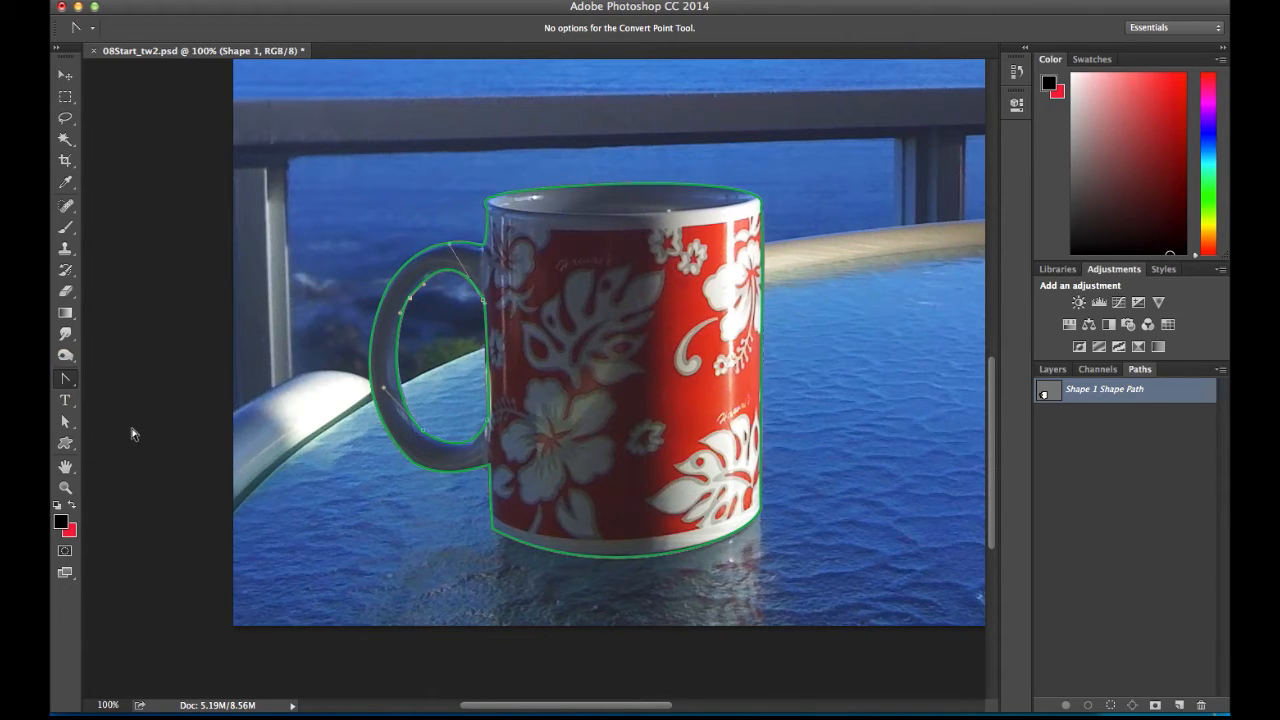
{"action": "left_click", "coordinate": [65, 421]}
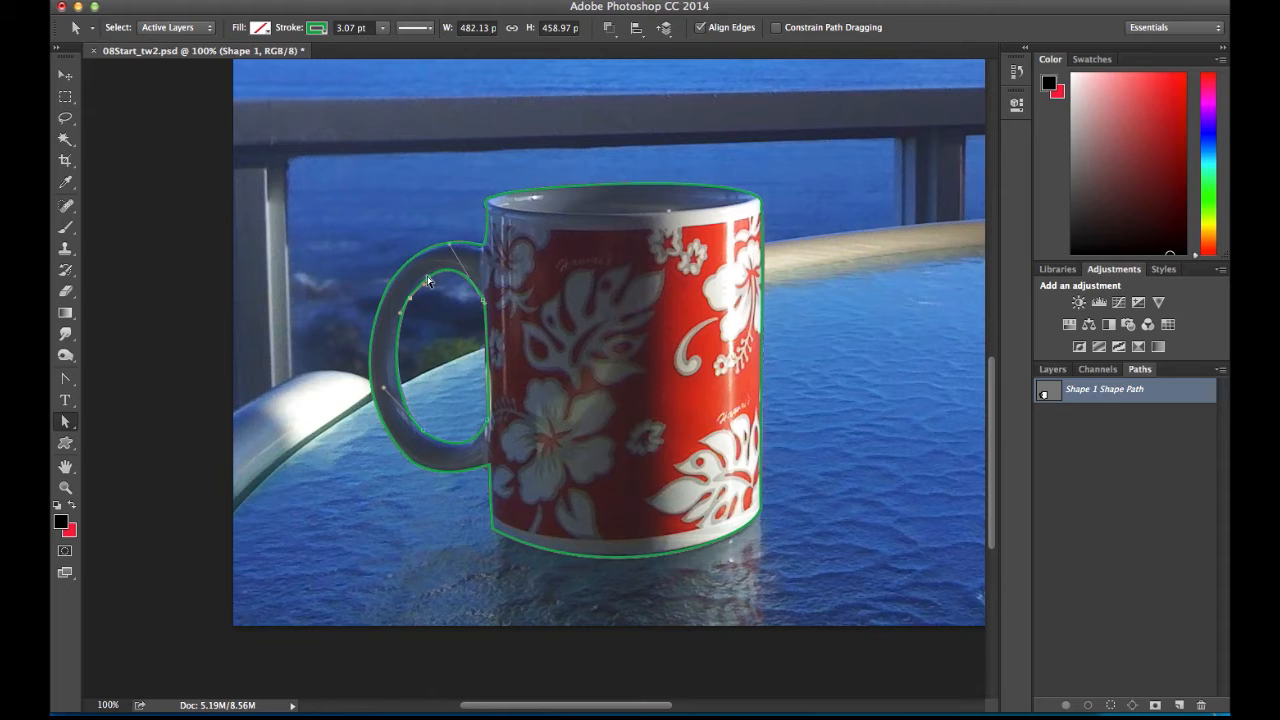
{"action": "left_click_drag", "start_coordinate": [424, 284], "coordinate": [425, 274]}
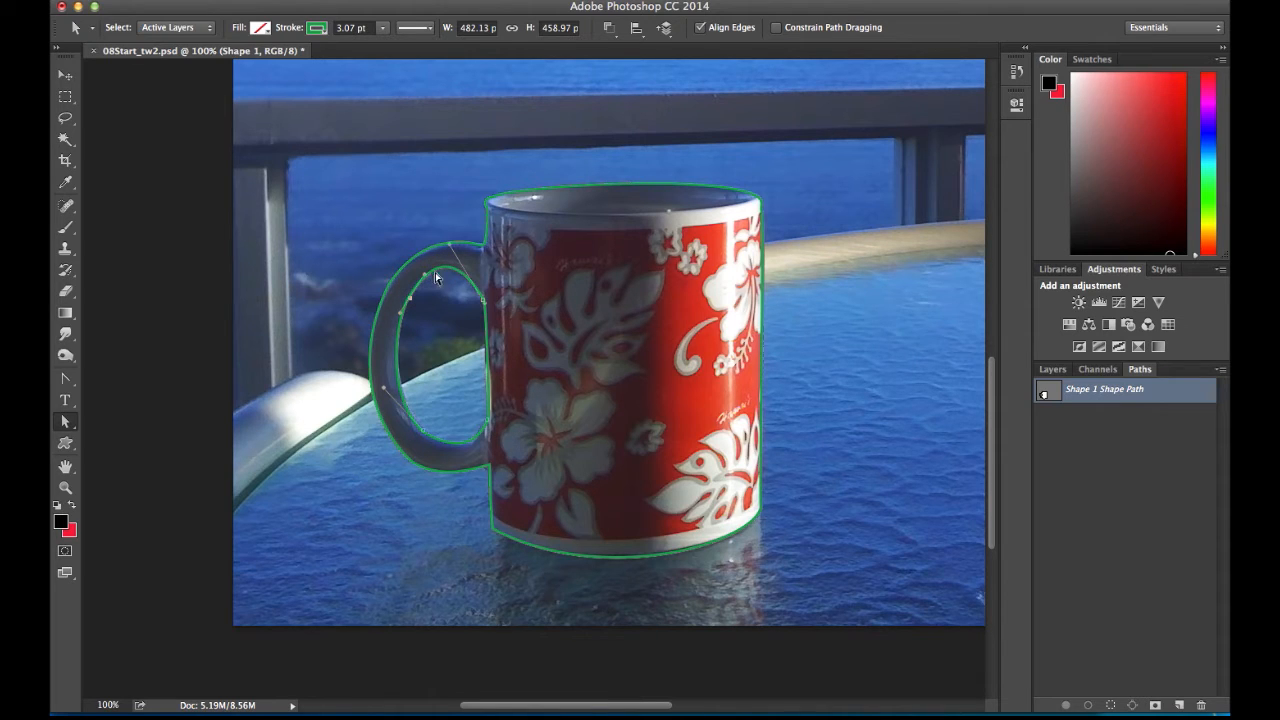
{"action": "left_click", "coordinate": [424, 432]}
{"action": "left_click_drag", "start_coordinate": [475, 461], "coordinate": [474, 460]}
Hide the Background layer, then deselect and reselect the Shape 1 path to clear its active points
{"action": "left_click", "coordinate": [1051, 369]}
{"action": "left_click", "coordinate": [1046, 543]}
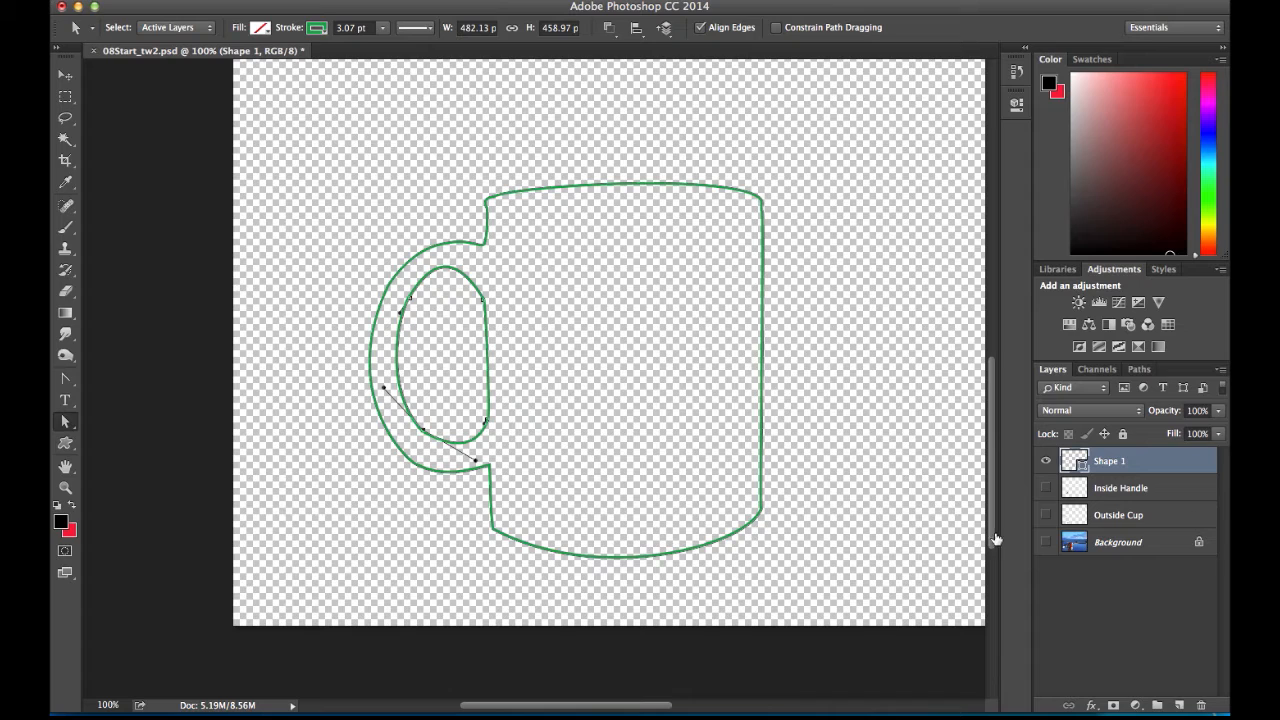
{"action": "left_click", "coordinate": [1139, 369]}
{"action": "left_click", "coordinate": [1134, 457]}
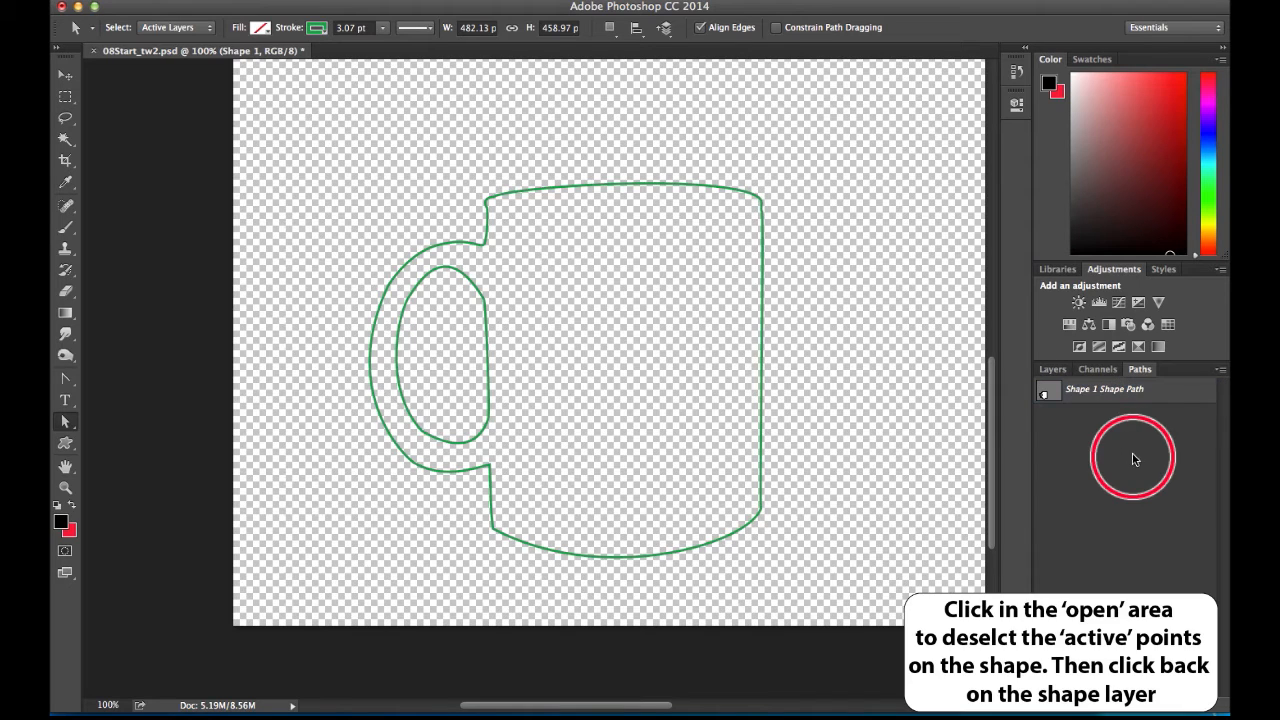
{"action": "left_click", "coordinate": [1164, 395]}
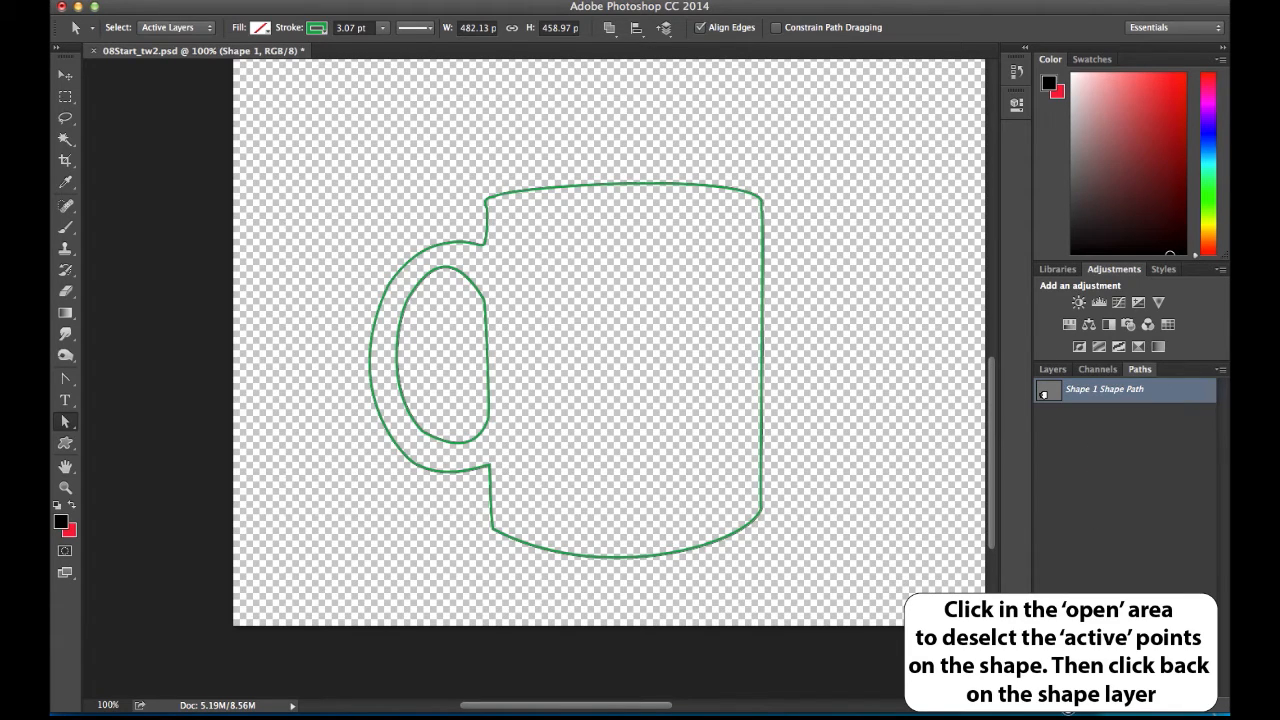
{"action": "left_click", "coordinate": [1145, 486]}
{"action": "left_click", "coordinate": [1152, 392]}
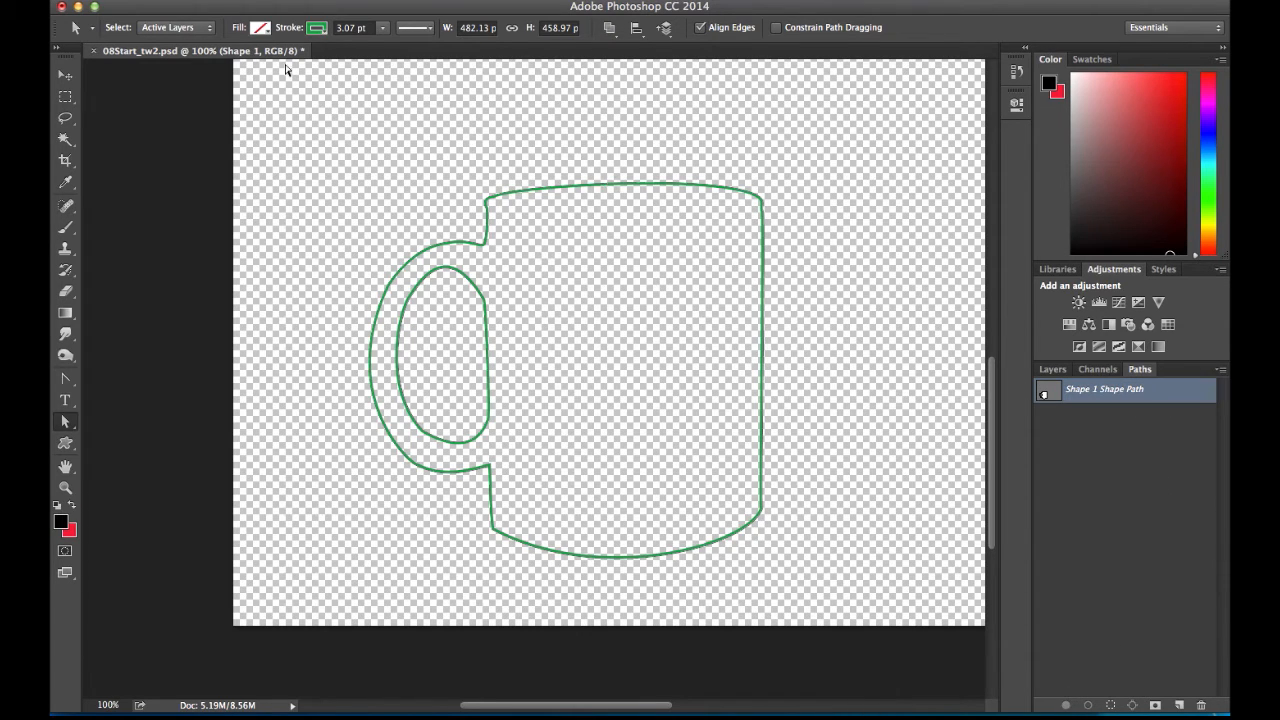
Fill the mug shape with solid black and remove its green stroke using the Pen tool's shape options
{"action": "left_click", "coordinate": [65, 378]}
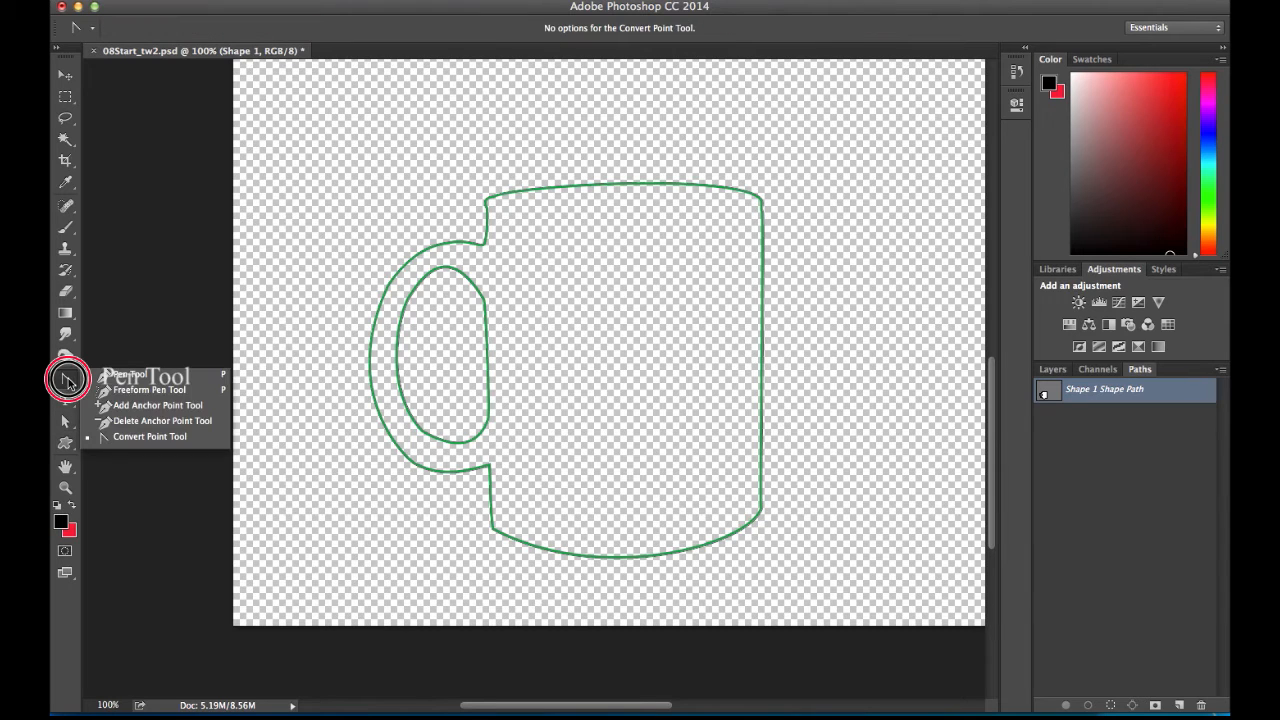
{"action": "left_click", "coordinate": [110, 377]}
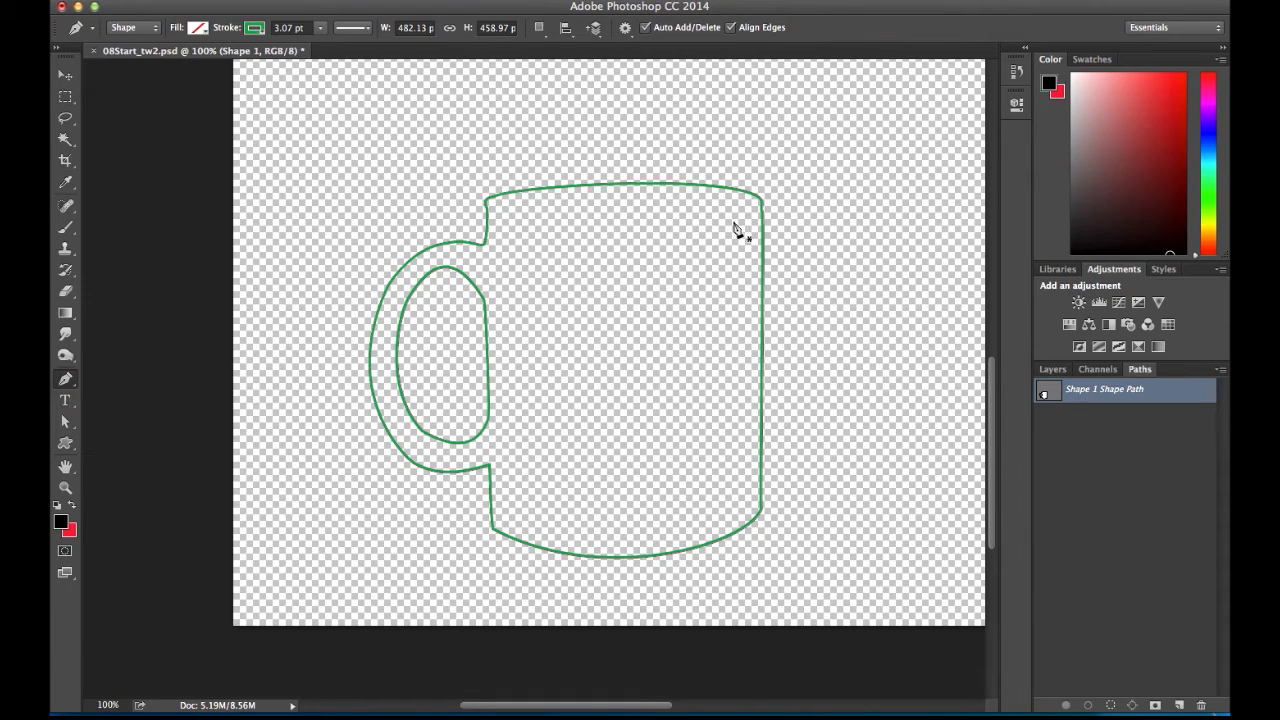
{"action": "left_click", "coordinate": [198, 28]}
{"action": "left_click", "coordinate": [170, 62]}
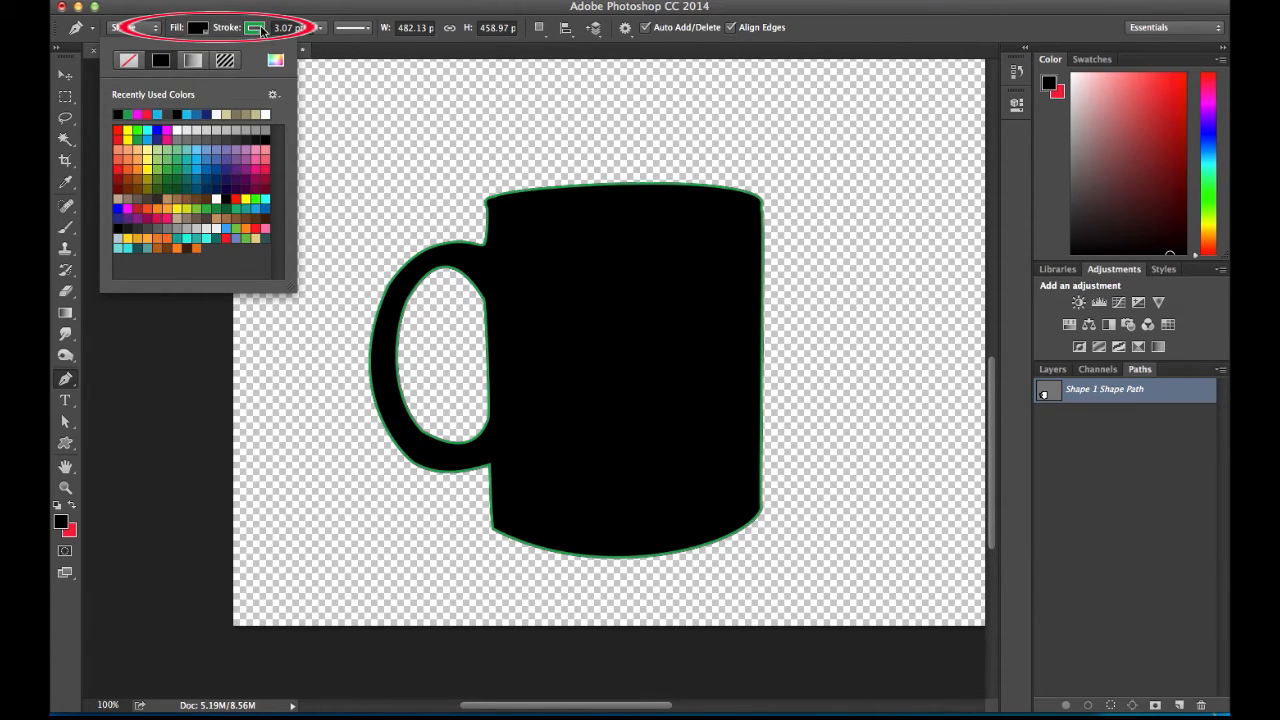
{"action": "left_click", "coordinate": [258, 28]}
{"action": "left_click", "coordinate": [185, 60]}
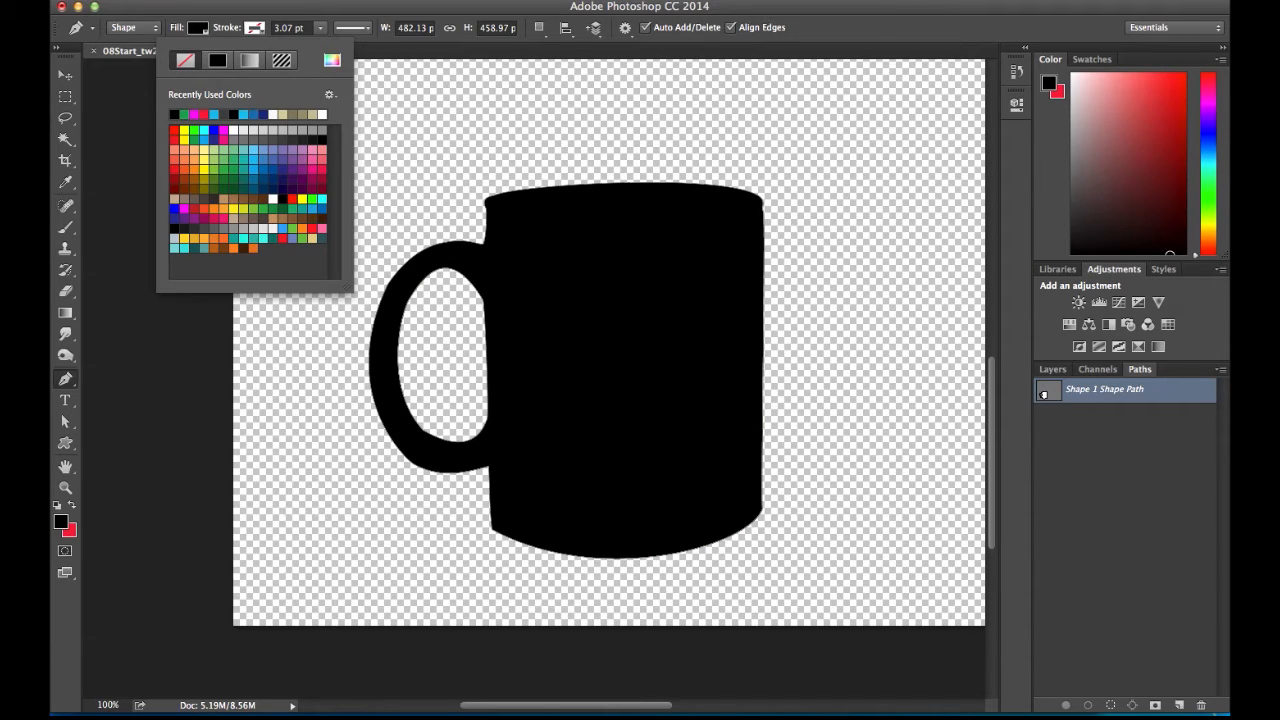
{"action": "left_click", "coordinate": [837, 30]}
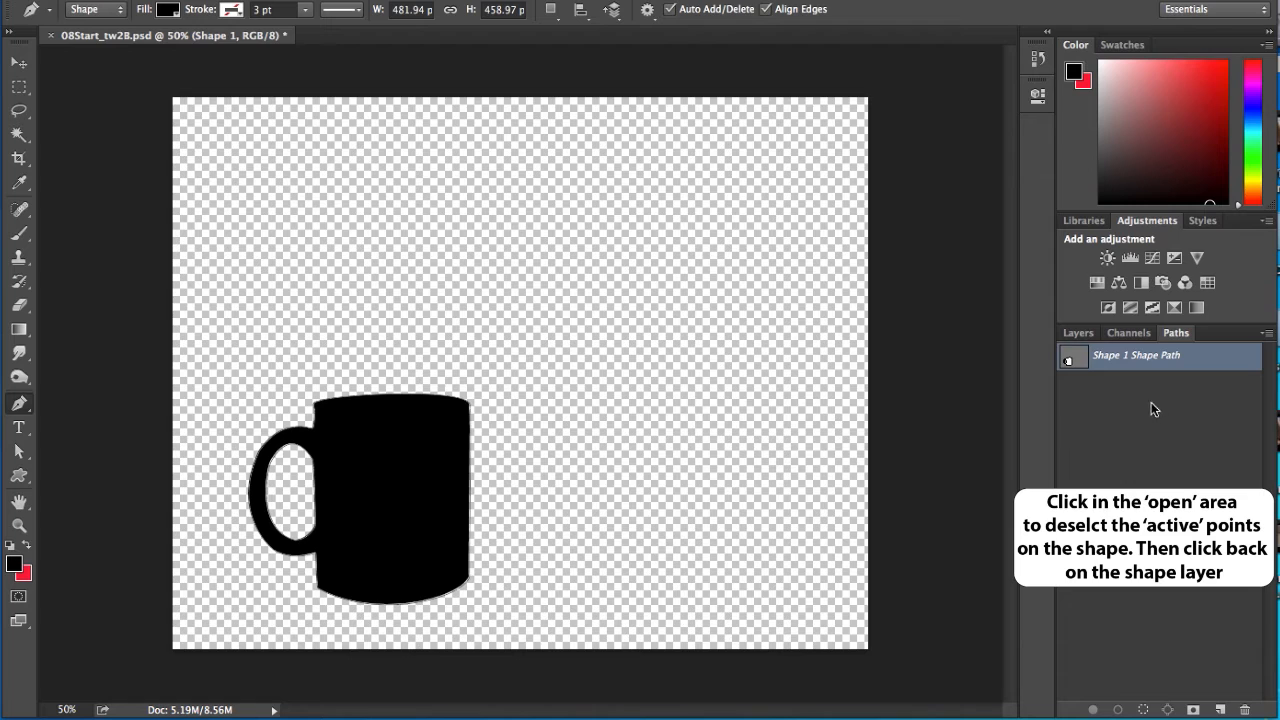
Reselect the Shape 1 path without active points and define it as a custom shape named "Coffee Cup"
{"action": "left_click", "coordinate": [1143, 424]}
{"action": "left_click", "coordinate": [1208, 362]}
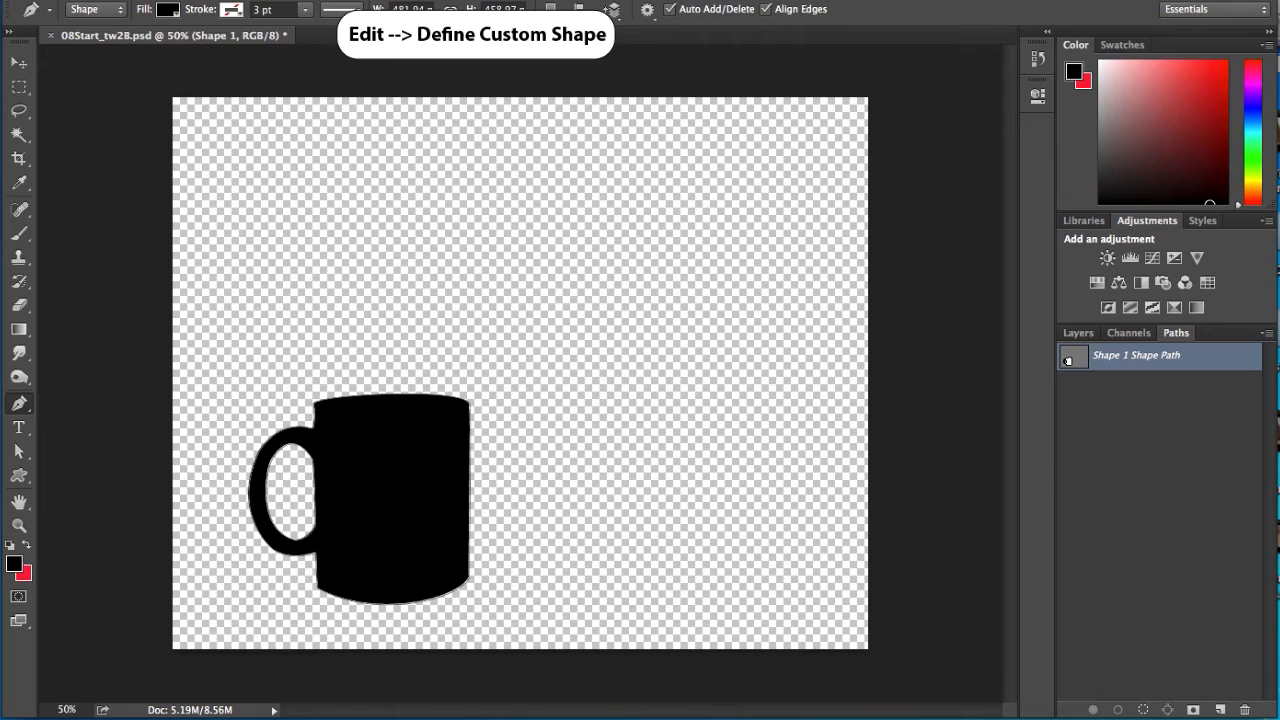
{"action": "left_click", "coordinate": [172, 1]}
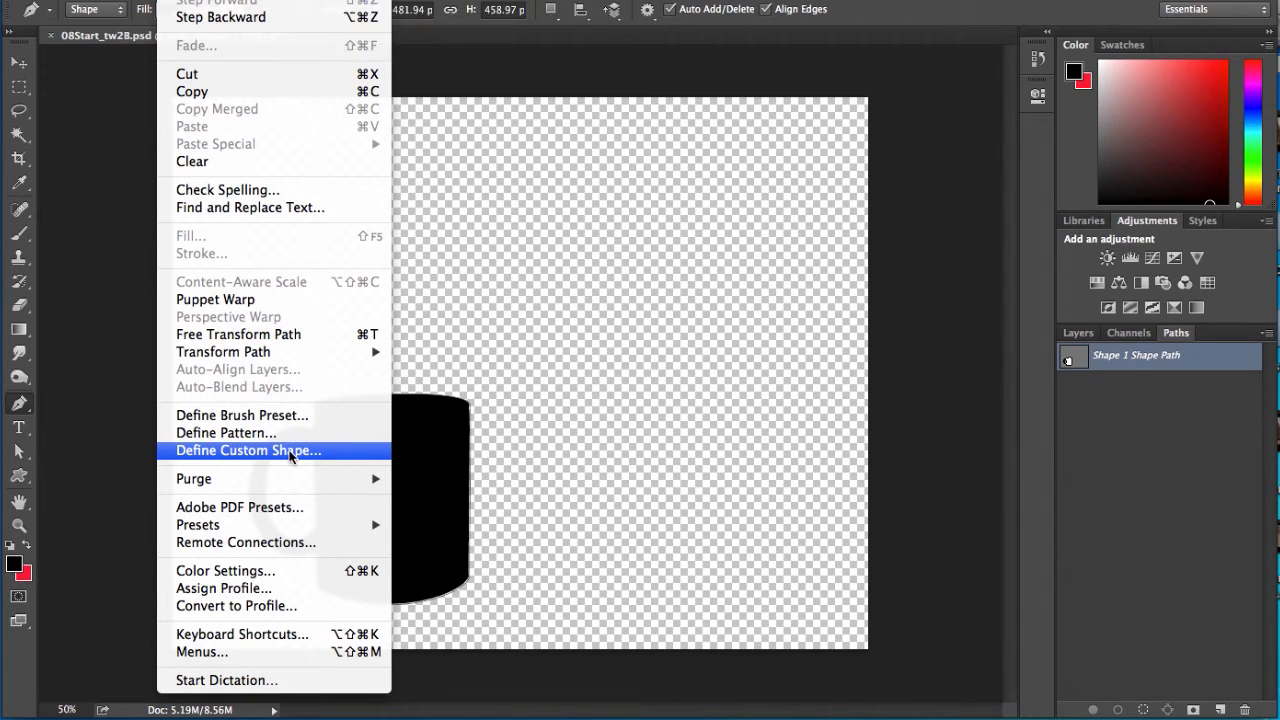
{"action": "left_click", "coordinate": [250, 451]}
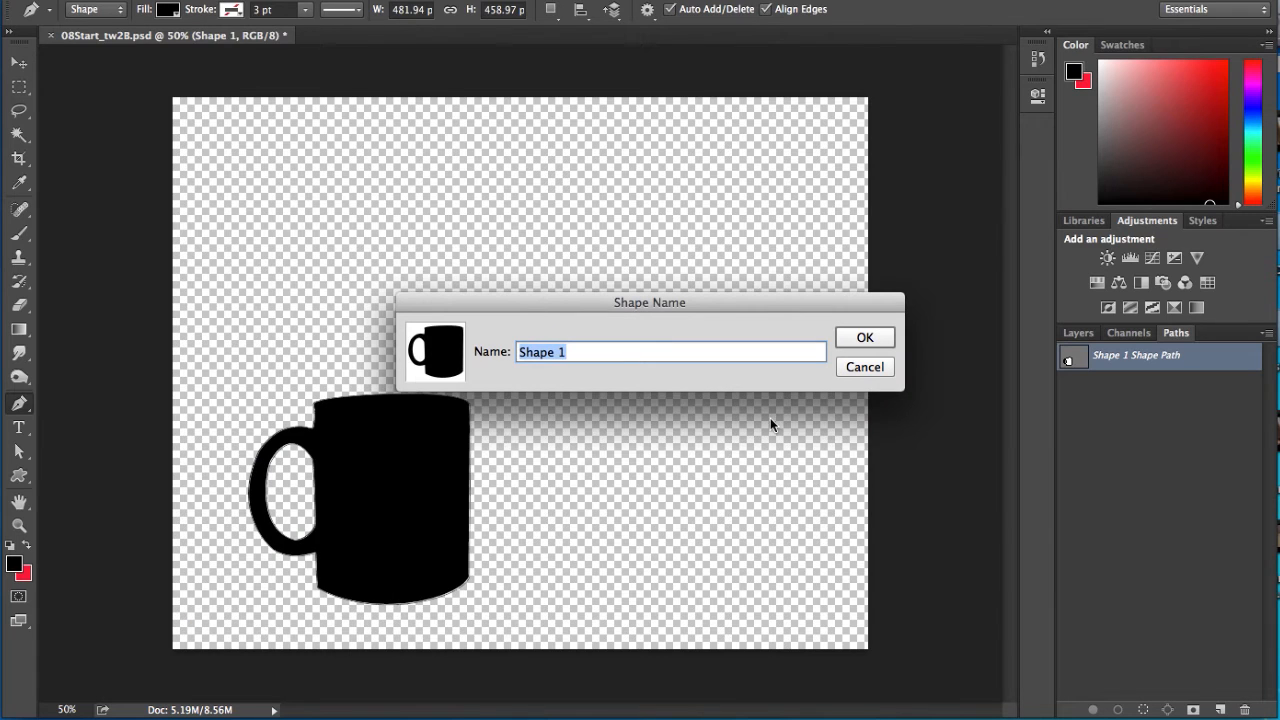
{"action": "type", "text": "Coffee Cup"}
{"action": "left_click", "coordinate": [866, 338]}
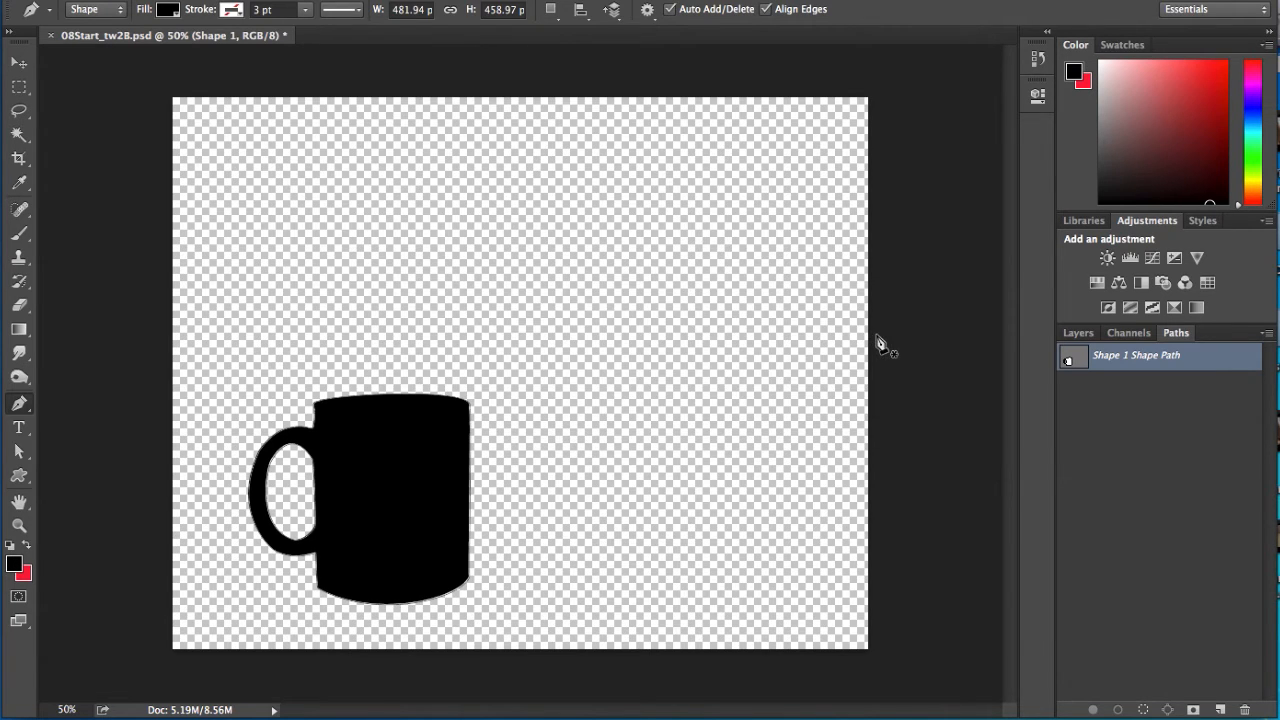
Look through the Custom Shape tool's shape picker for the saved Coffee Cup shape
{"action": "mouse_move", "coordinate": [30, 487]}
{"action": "left_mouse_down"}
{"action": "mouse_move", "coordinate": [71, 474]}
{"action": "mouse_move", "coordinate": [65, 540]}
{"action": "mouse_move", "coordinate": [130, 565]}
{"action": "mouse_move", "coordinate": [24, 485]}
{"action": "left_mouse_up"}
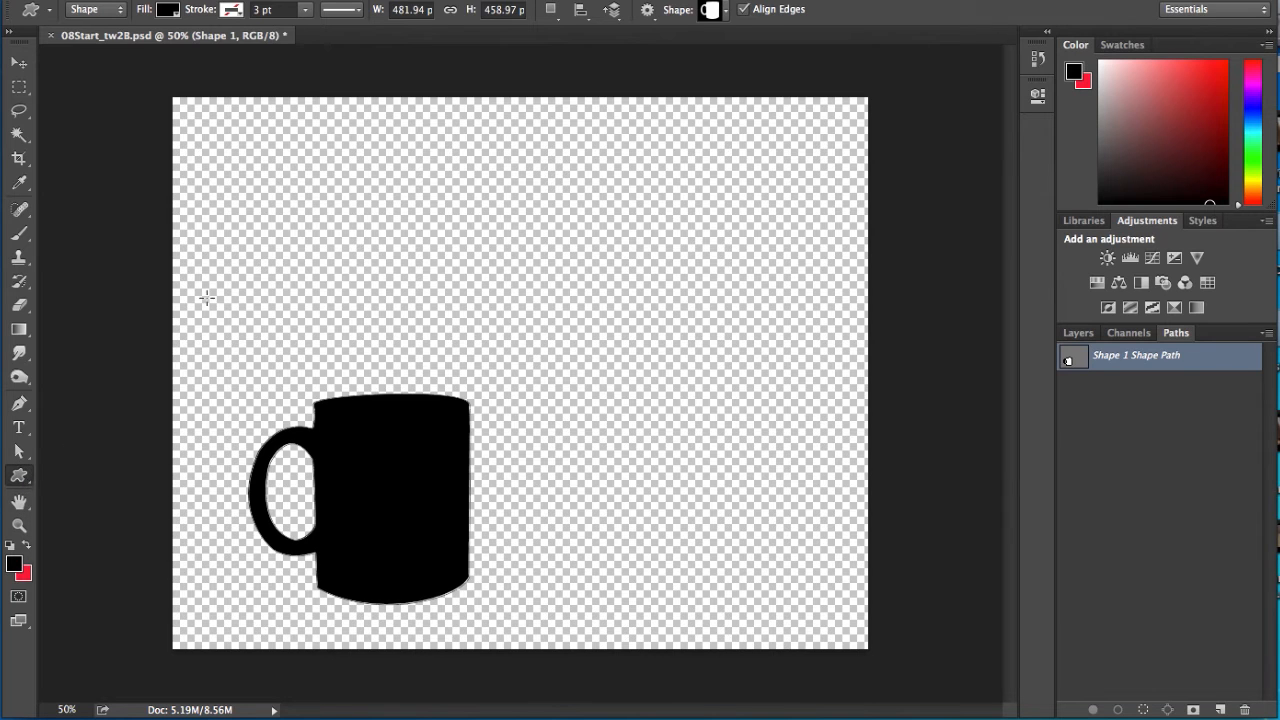
{"action": "left_click", "coordinate": [726, 11]}
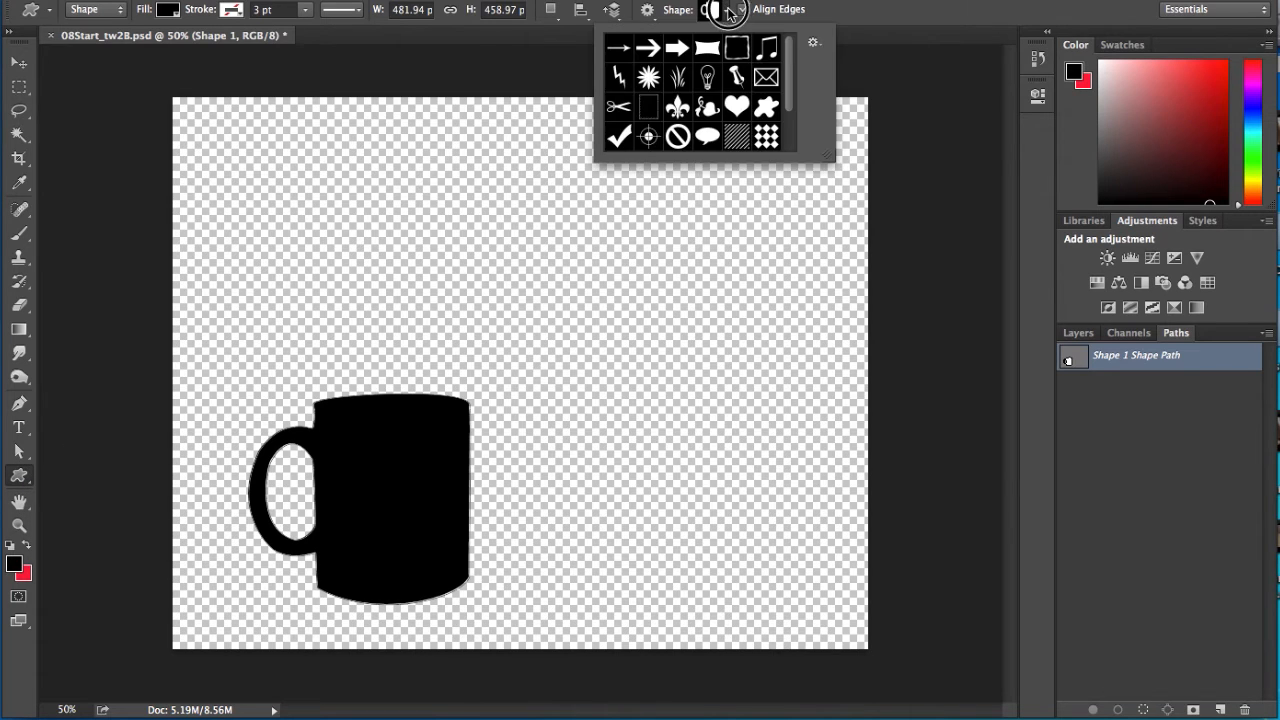
{"action": "scroll", "coordinate": [798, 55], "scroll_direction": "down", "scroll_amount": 3}
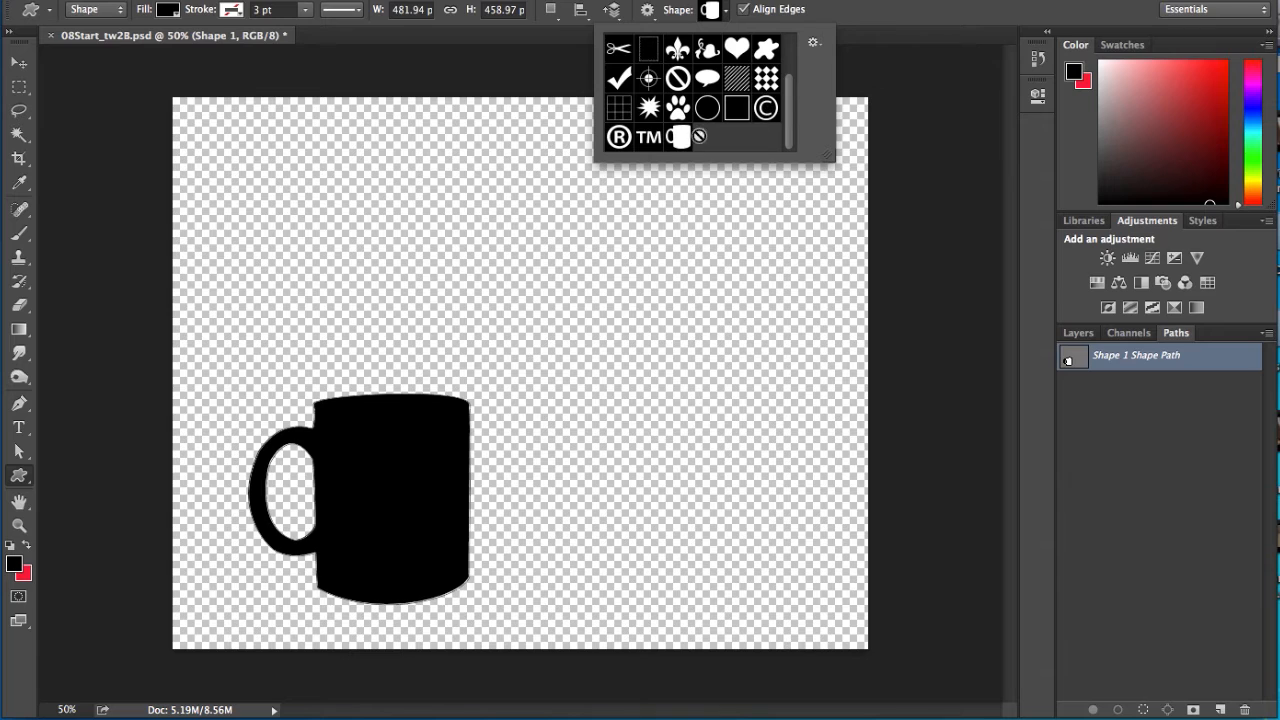
{"action": "scroll", "coordinate": [789, 112], "scroll_direction": "up", "scroll_amount": 3}
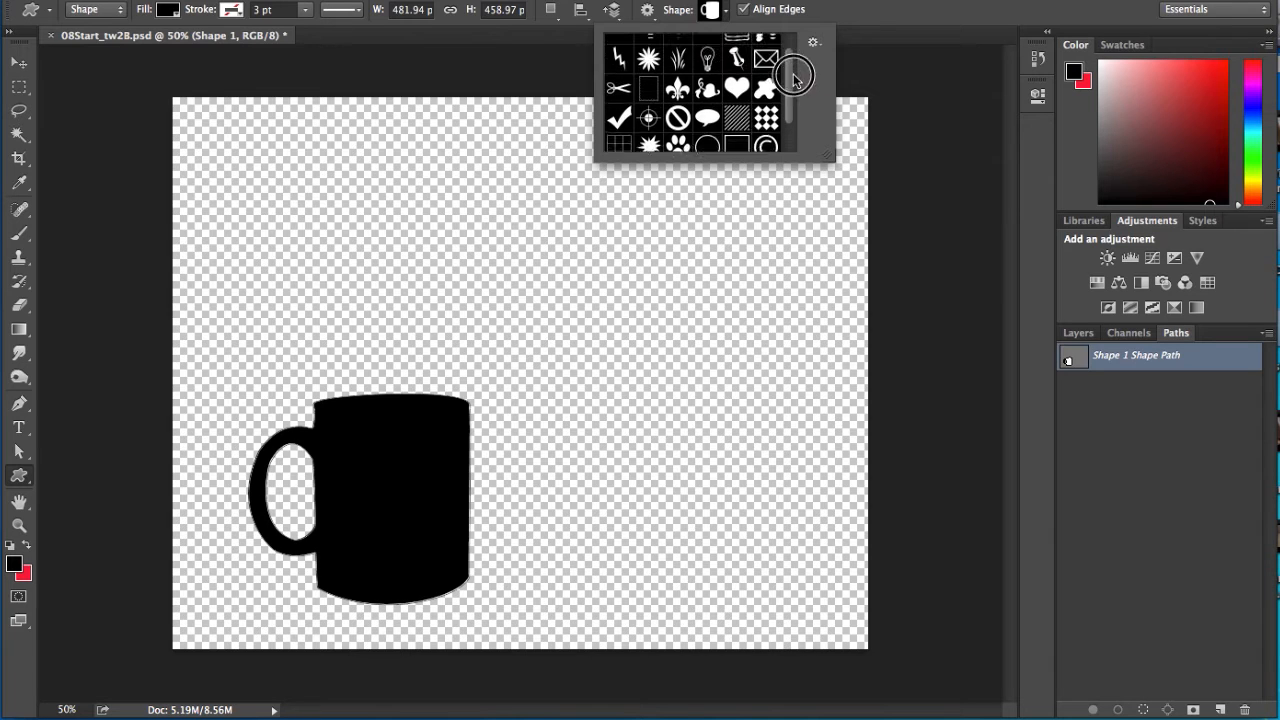
{"action": "scroll", "coordinate": [790, 84], "scroll_direction": "down", "scroll_amount": 3}
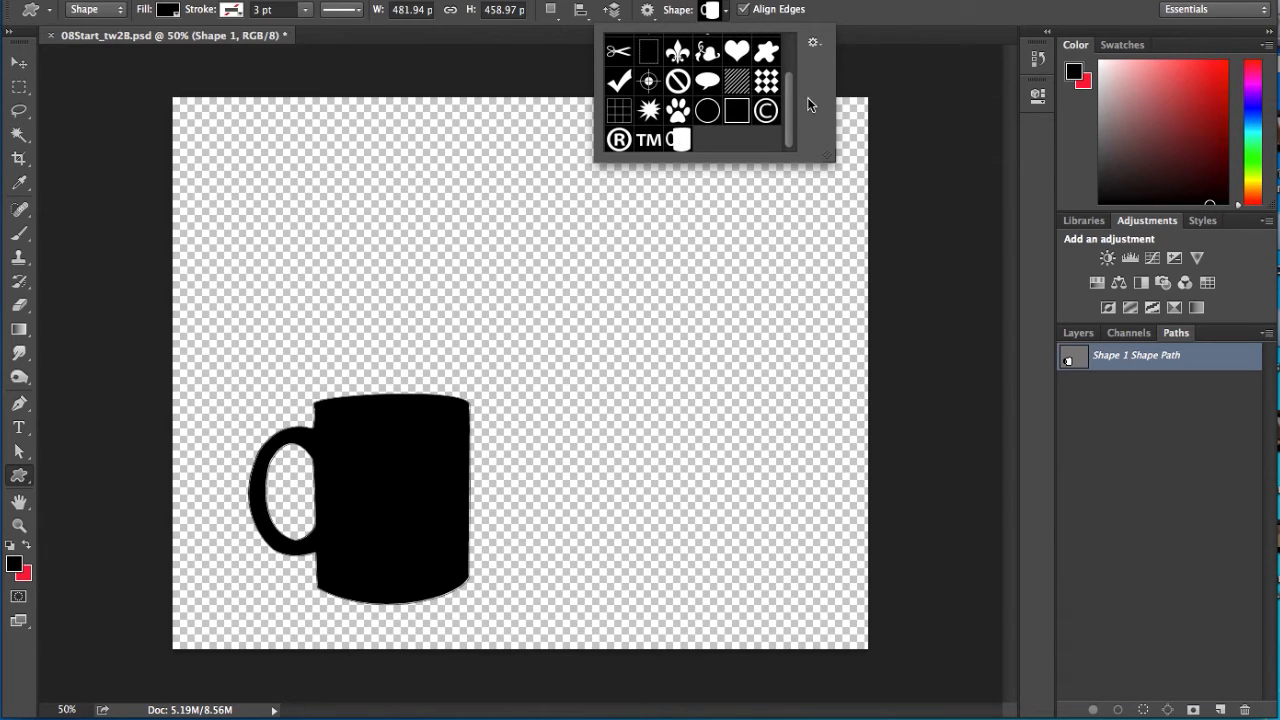
Show the Background layer behind the black mug shape
{"action": "left_click", "coordinate": [1078, 333]}
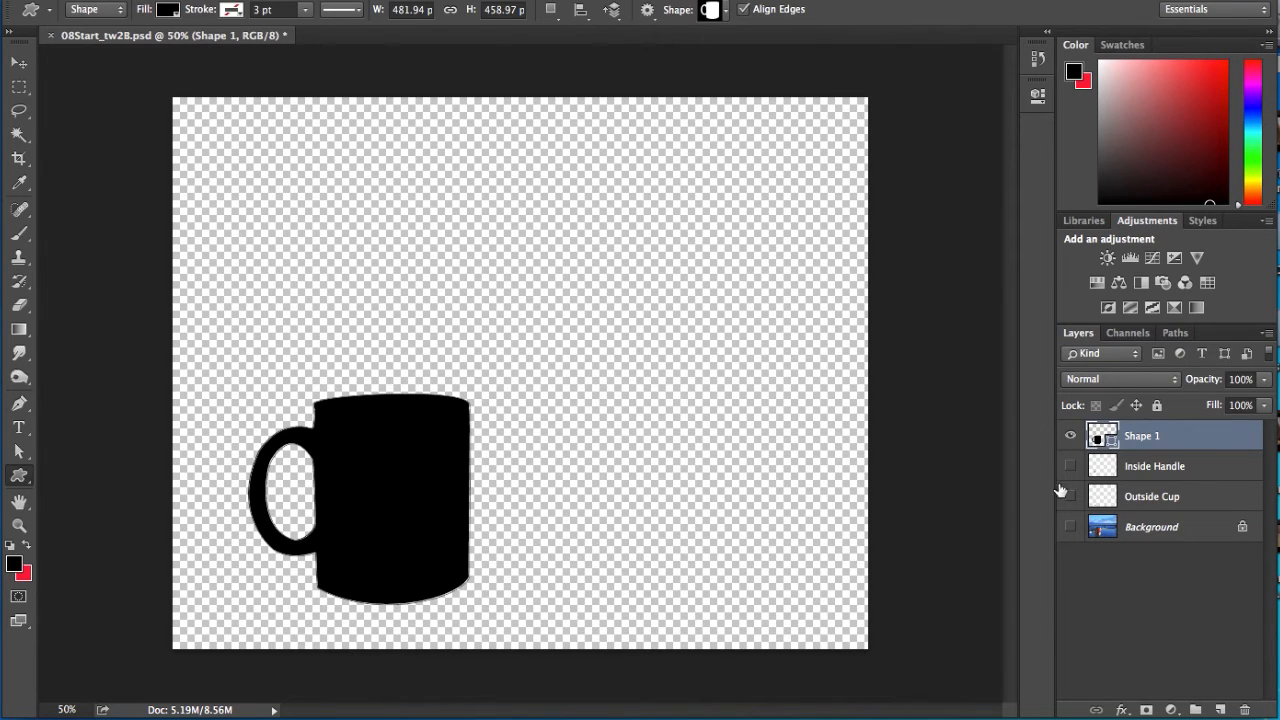
{"action": "left_click", "coordinate": [1070, 527]}
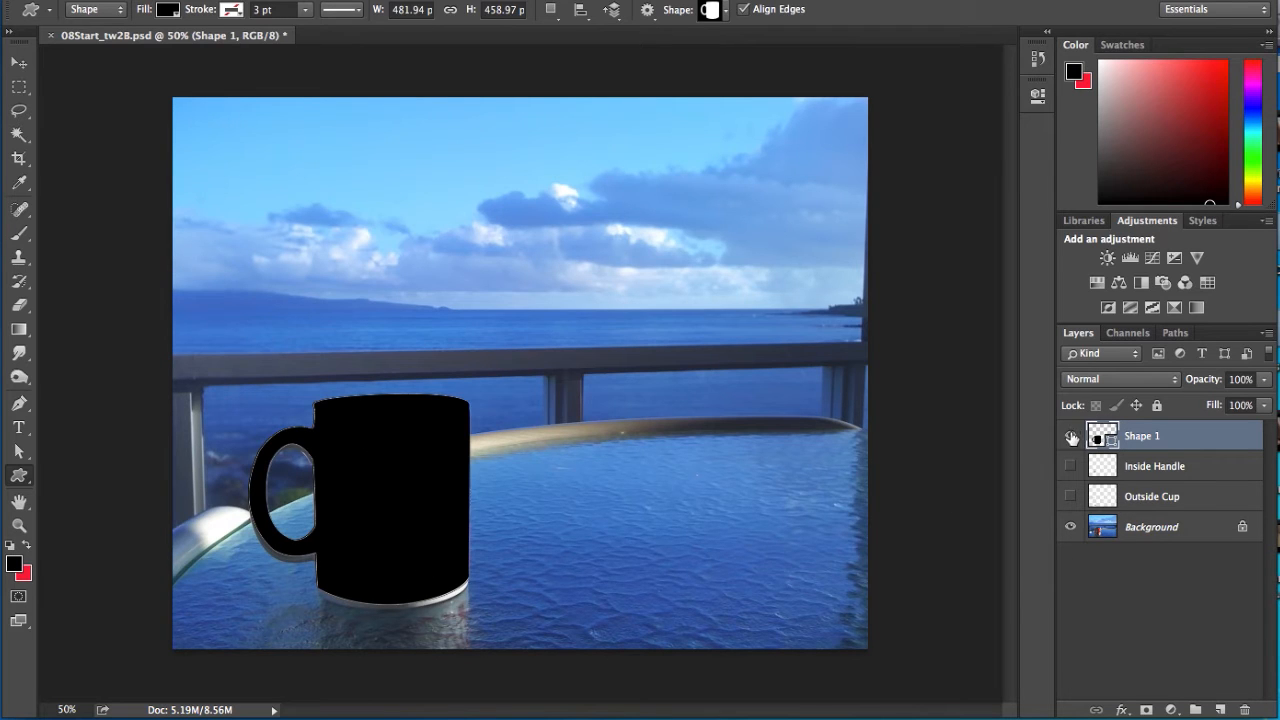
Hide the Shape 1 layer and draw a Coffee Cup custom shape about 164 by 156 px in the sky's upper-left corner
{"action": "left_click", "coordinate": [1071, 437]}
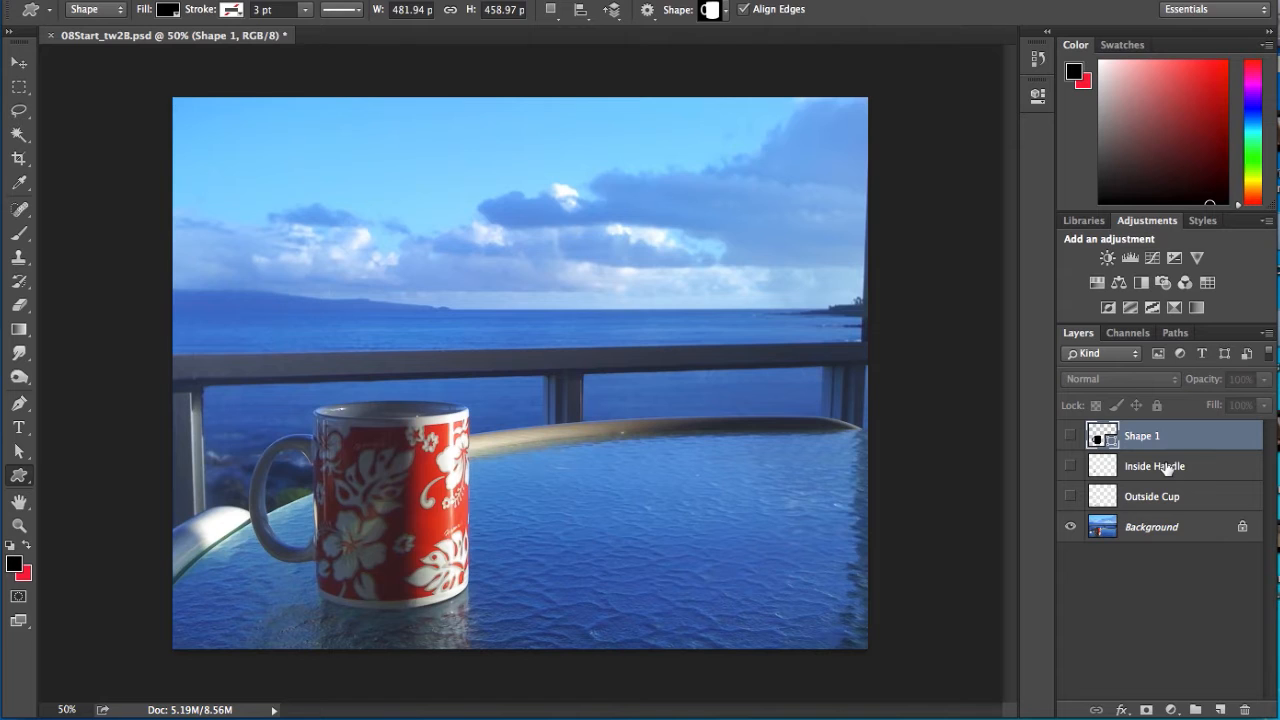
{"action": "left_click", "coordinate": [1071, 466]}
{"action": "left_click", "coordinate": [1071, 466]}
{"action": "left_click", "coordinate": [727, 11]}
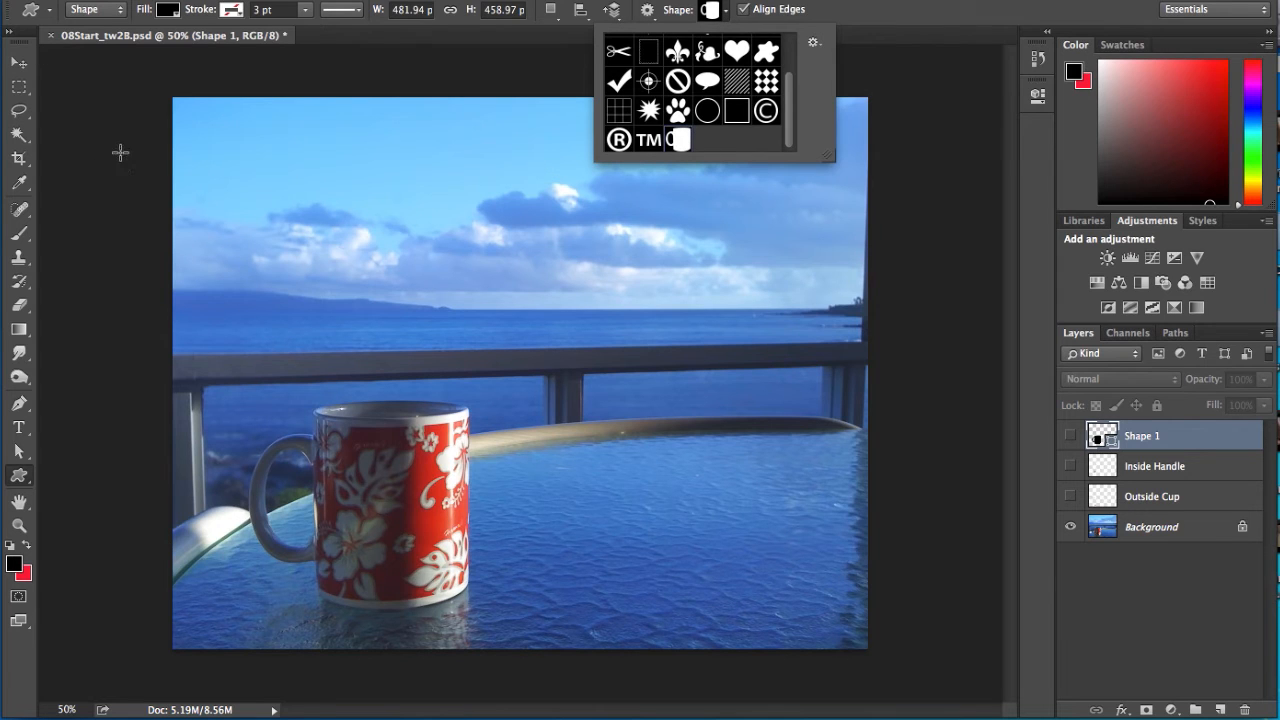
{"action": "left_click_drag", "start_coordinate": [203, 117], "coordinate": [280, 203]}
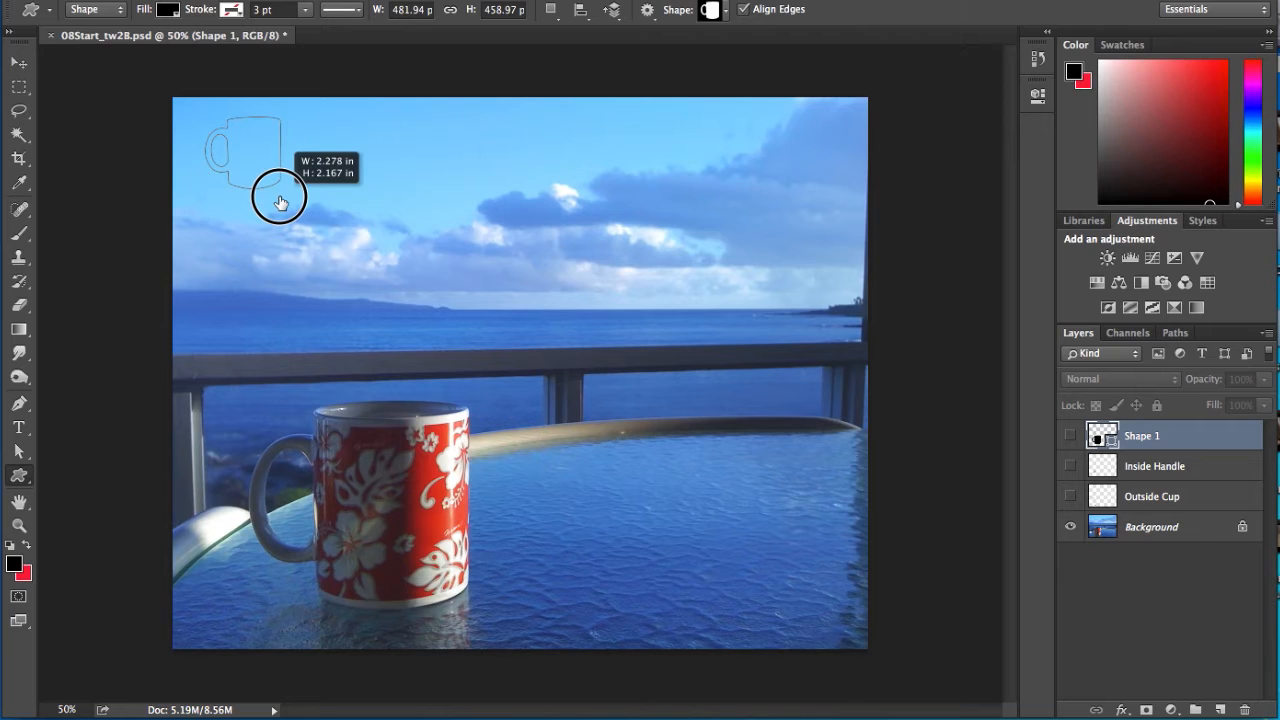
{"action": "left_click_drag", "start_coordinate": [280, 203], "coordinate": [279, 197]}
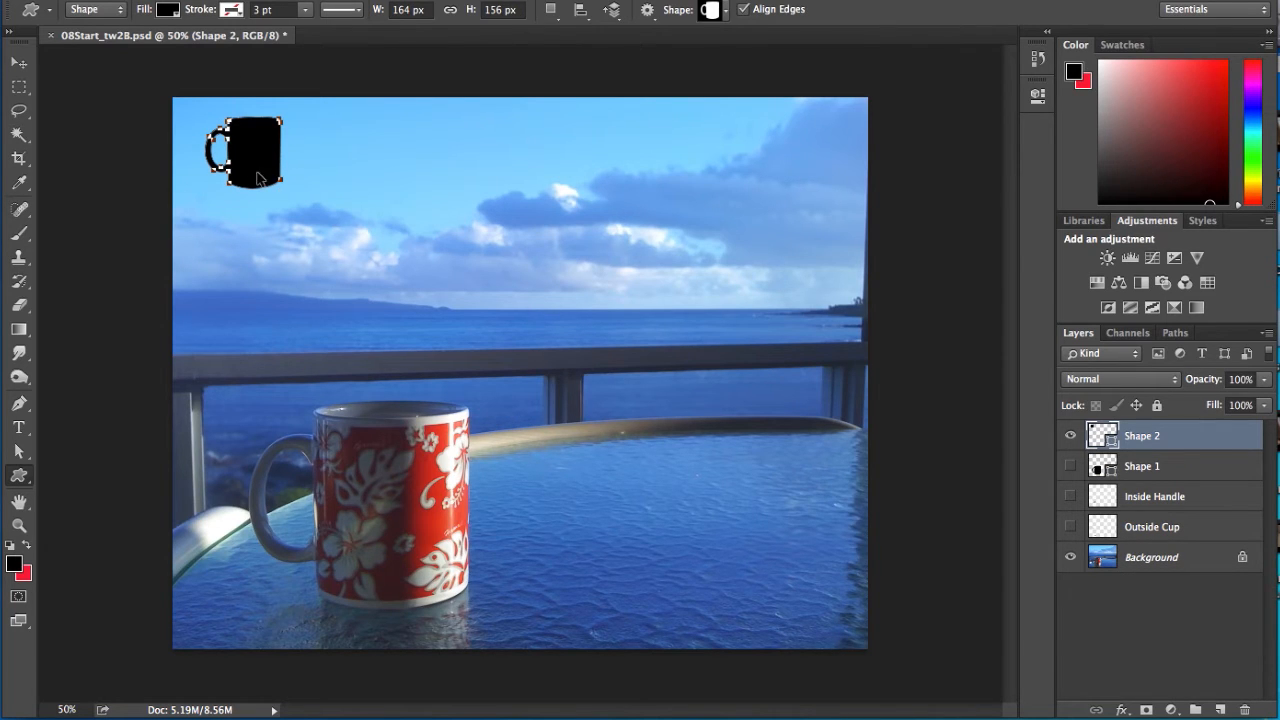
Deselect the active points on the new cup and reselect its Shape 2 path
{"action": "key", "text": "super+plus"}
{"action": "key", "text": "super+plus"}
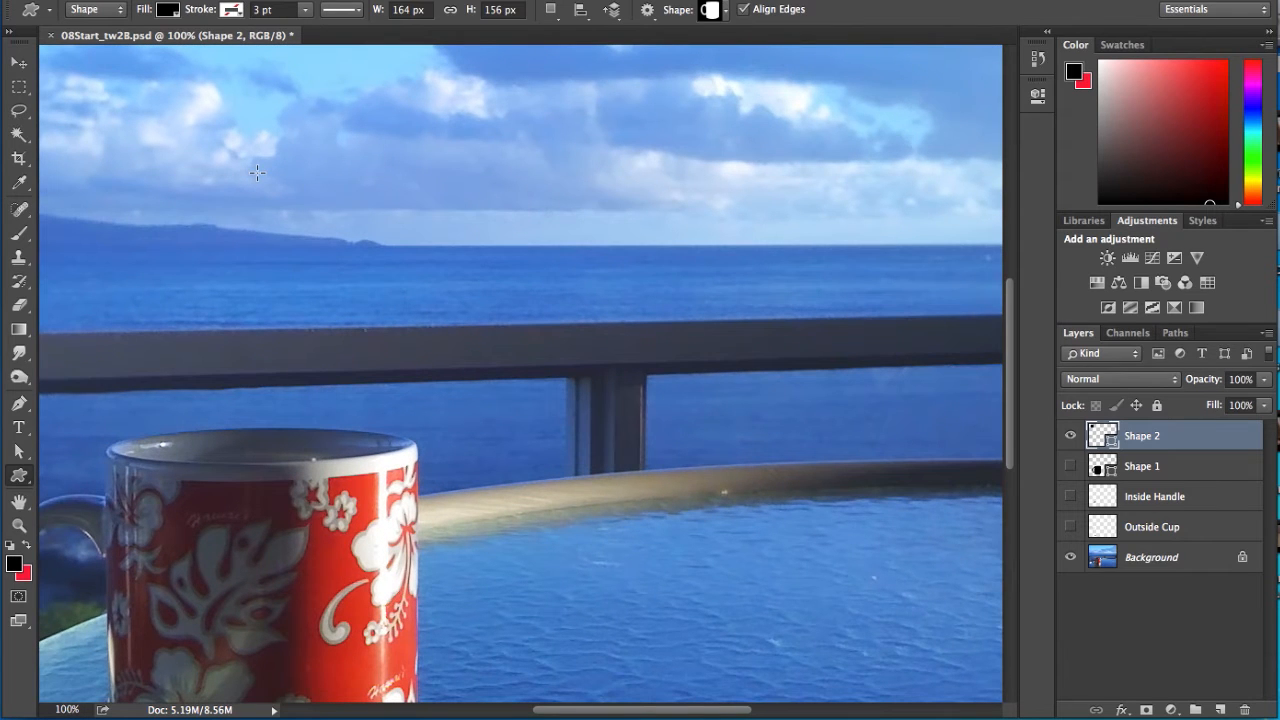
{"action": "left_click_drag", "start_coordinate": [263, 134], "coordinate": [460, 465]}
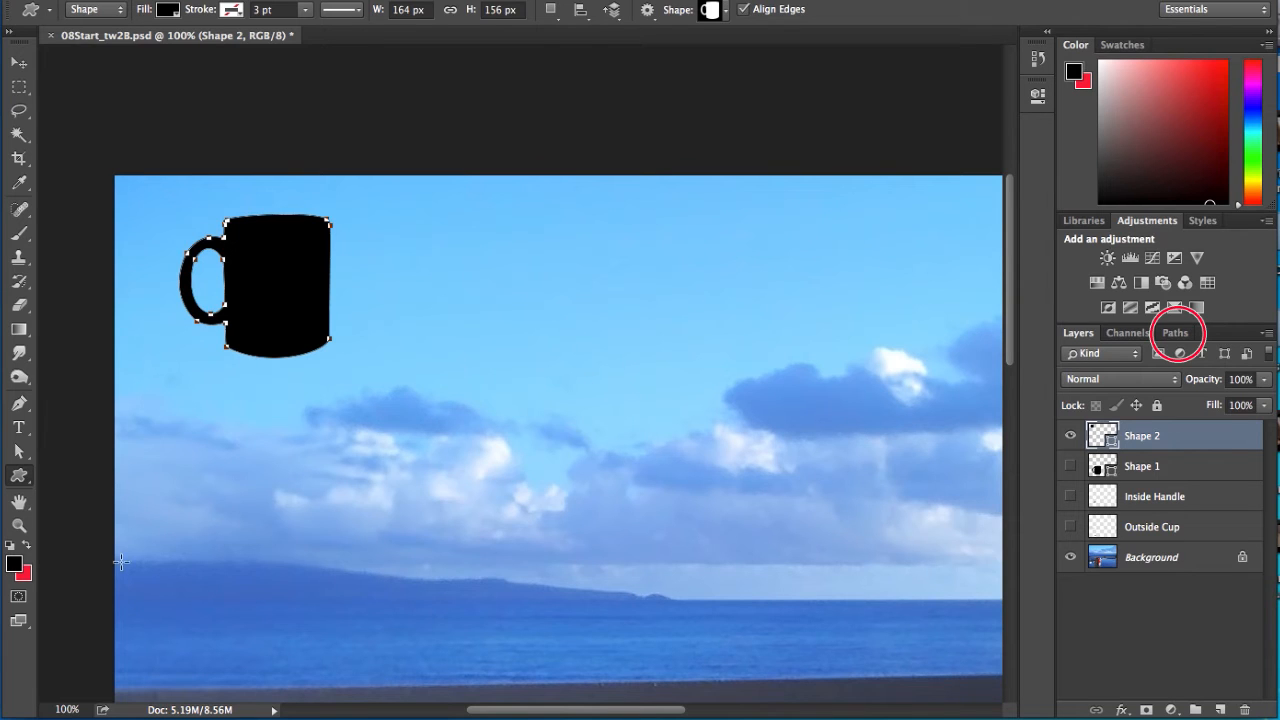
{"action": "left_click", "coordinate": [1175, 333]}
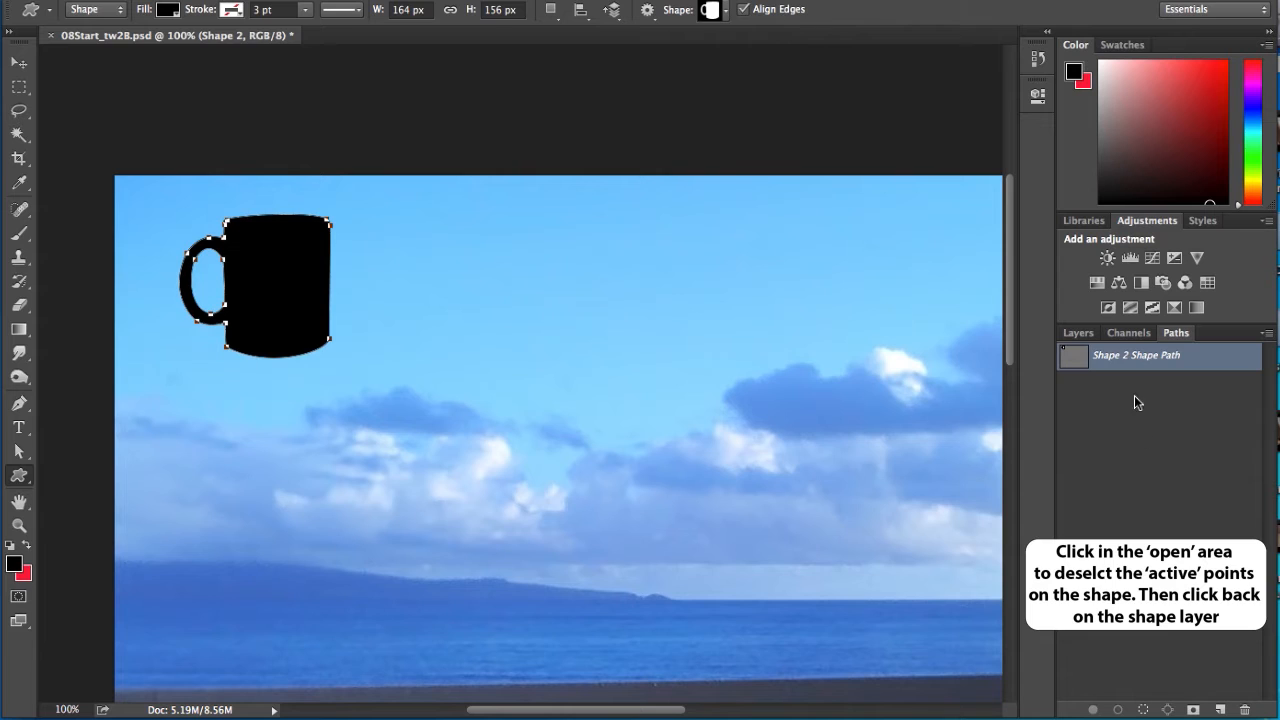
{"action": "left_click", "coordinate": [1119, 426]}
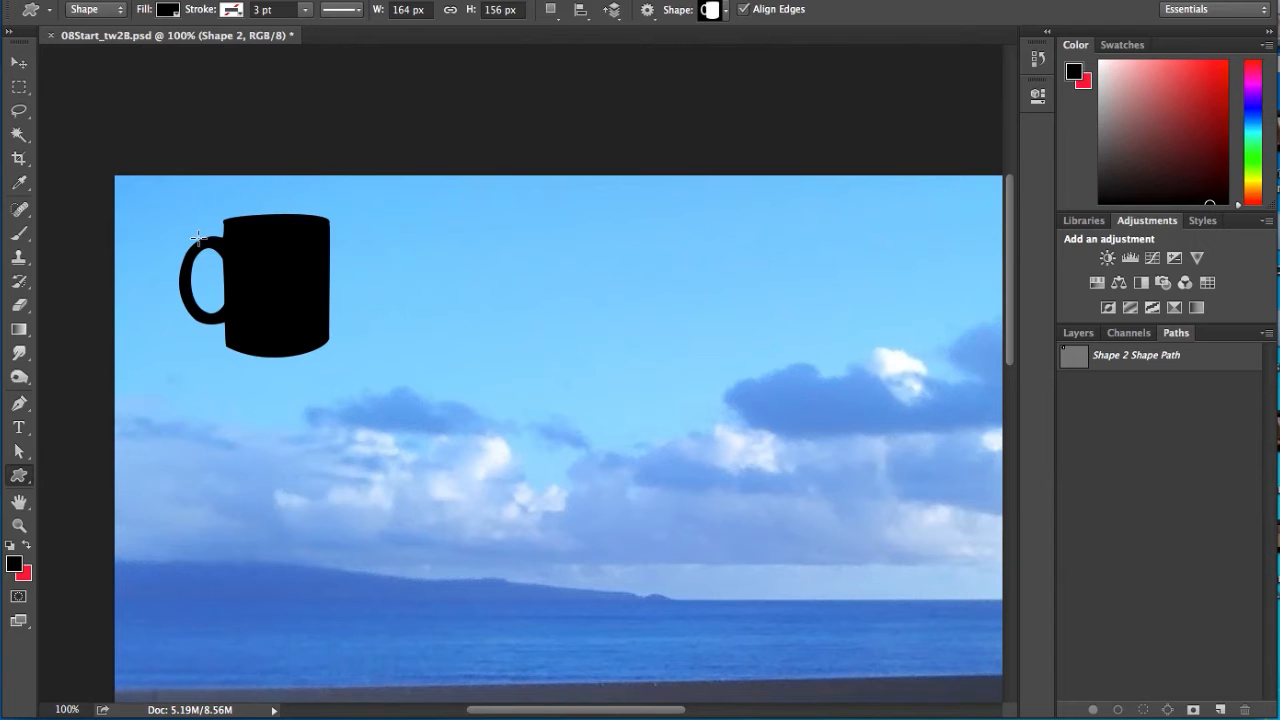
{"action": "left_click", "coordinate": [1199, 364]}
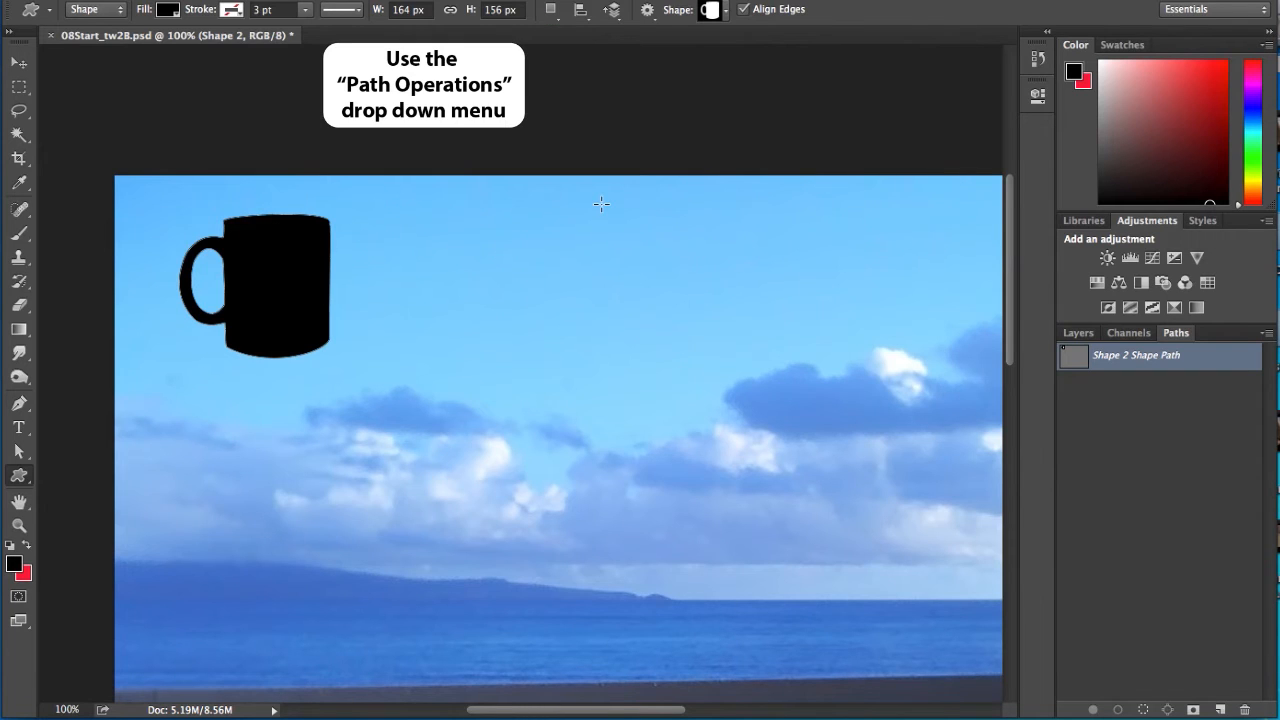
Cut a lightning bolt custom shape about 0.96 by 1.46 in out of the cup's body with Subtract Front Shape, and deselect the path
{"action": "left_click", "coordinate": [556, 18]}
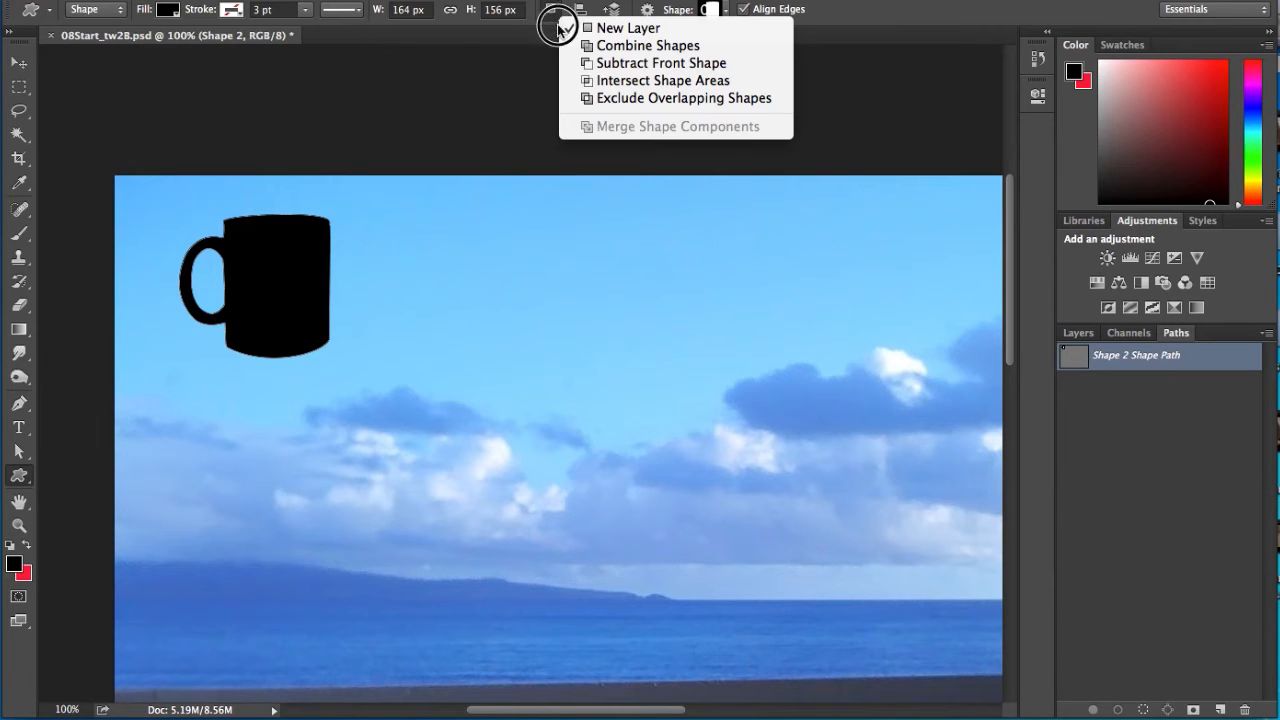
{"action": "left_click", "coordinate": [738, 65]}
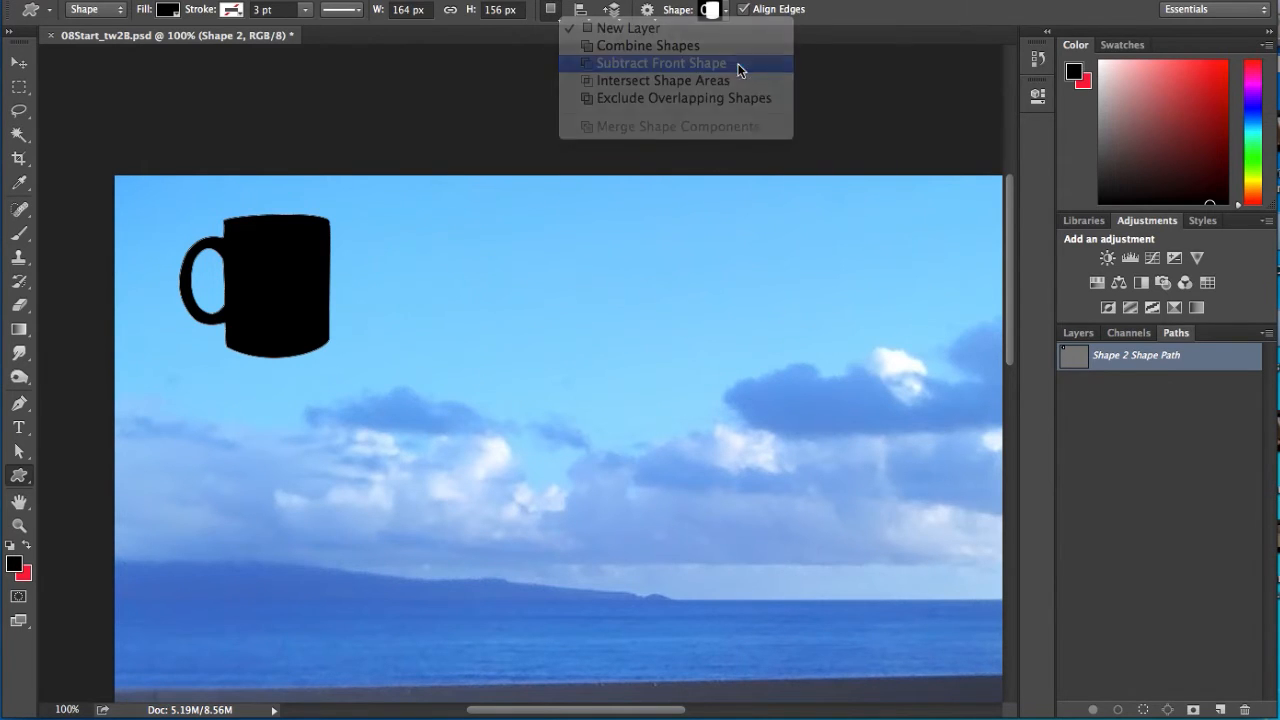
{"action": "left_click", "coordinate": [726, 12]}
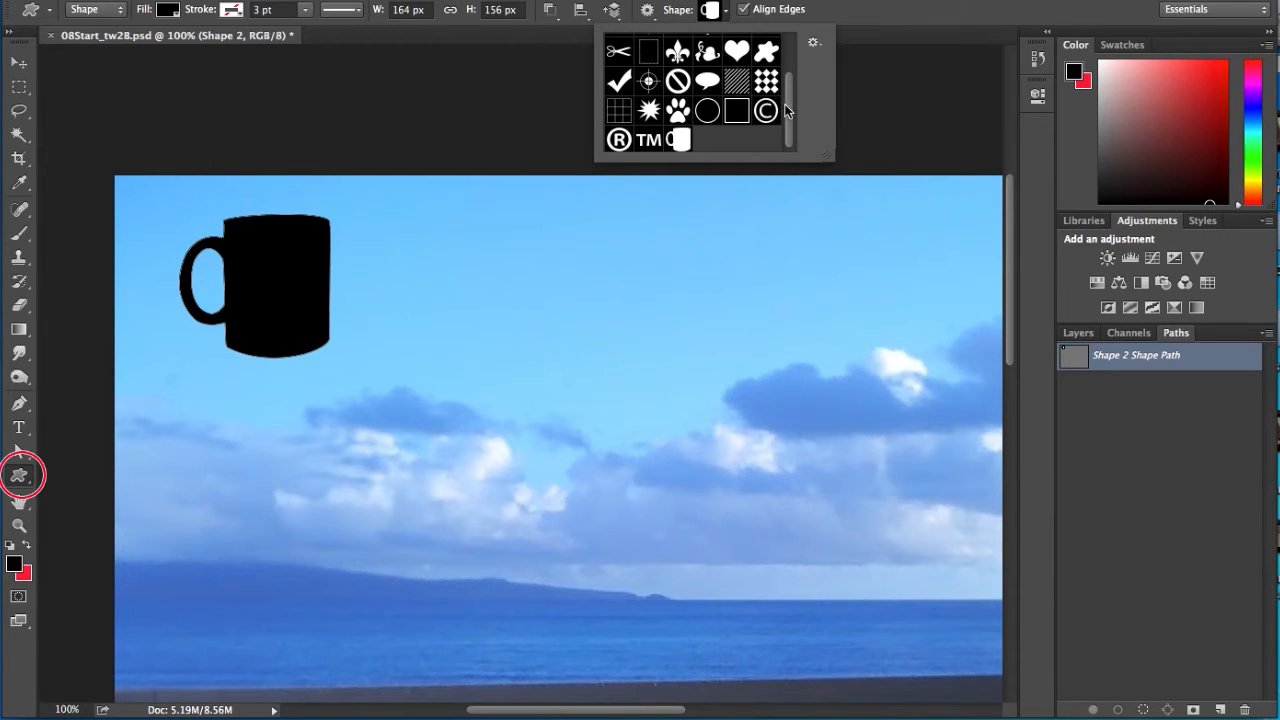
{"action": "scroll", "coordinate": [792, 124], "scroll_direction": "up", "scroll_amount": 2}
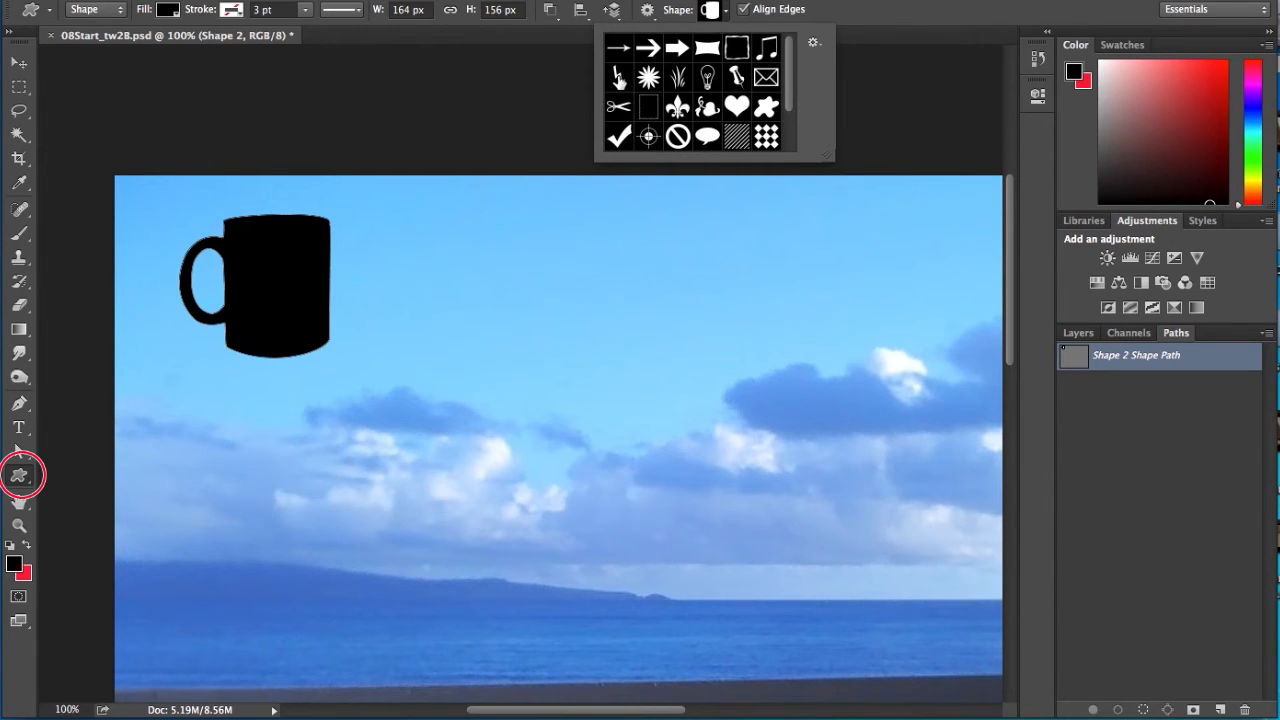
{"action": "left_click", "coordinate": [618, 78]}
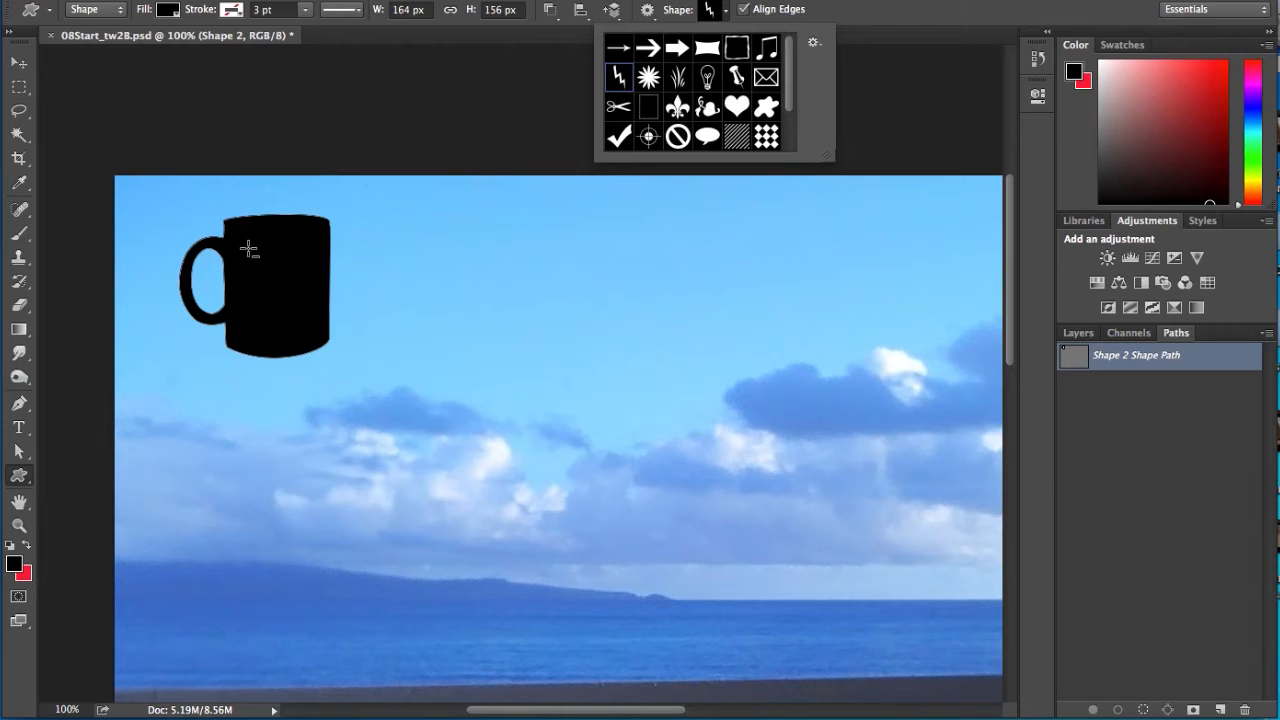
{"action": "left_click_drag", "start_coordinate": [246, 242], "coordinate": [306, 336]}
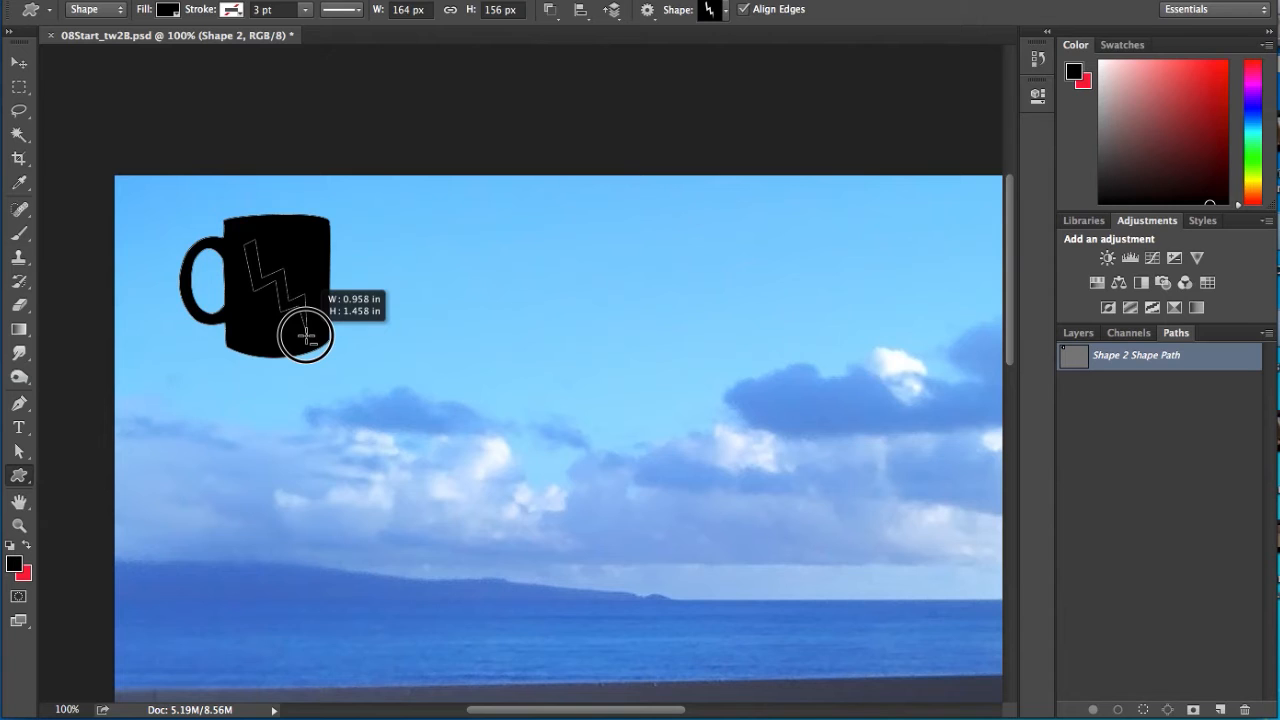
{"action": "mouse_move", "coordinate": [306, 337]}
{"action": "left_mouse_down"}
{"action": "mouse_move", "coordinate": [266, 329]}
{"action": "mouse_move", "coordinate": [304, 337]}
{"action": "left_mouse_up"}
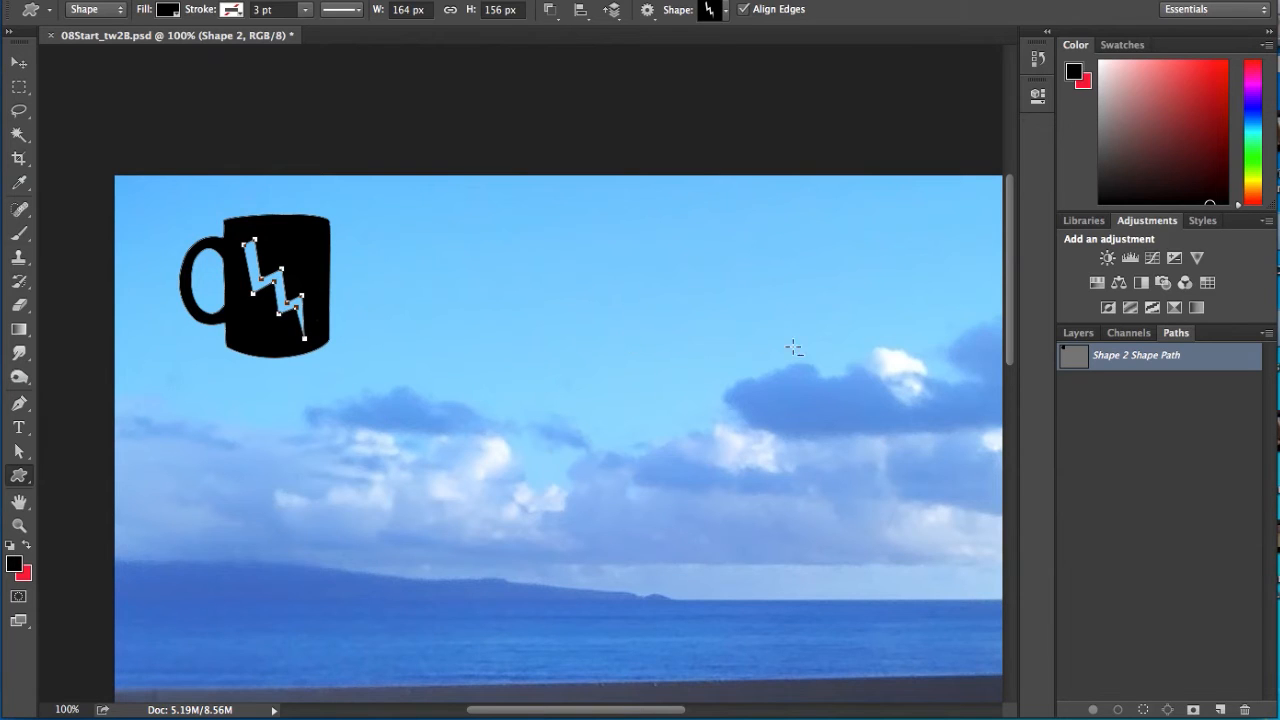
{"action": "left_click", "coordinate": [1152, 398]}
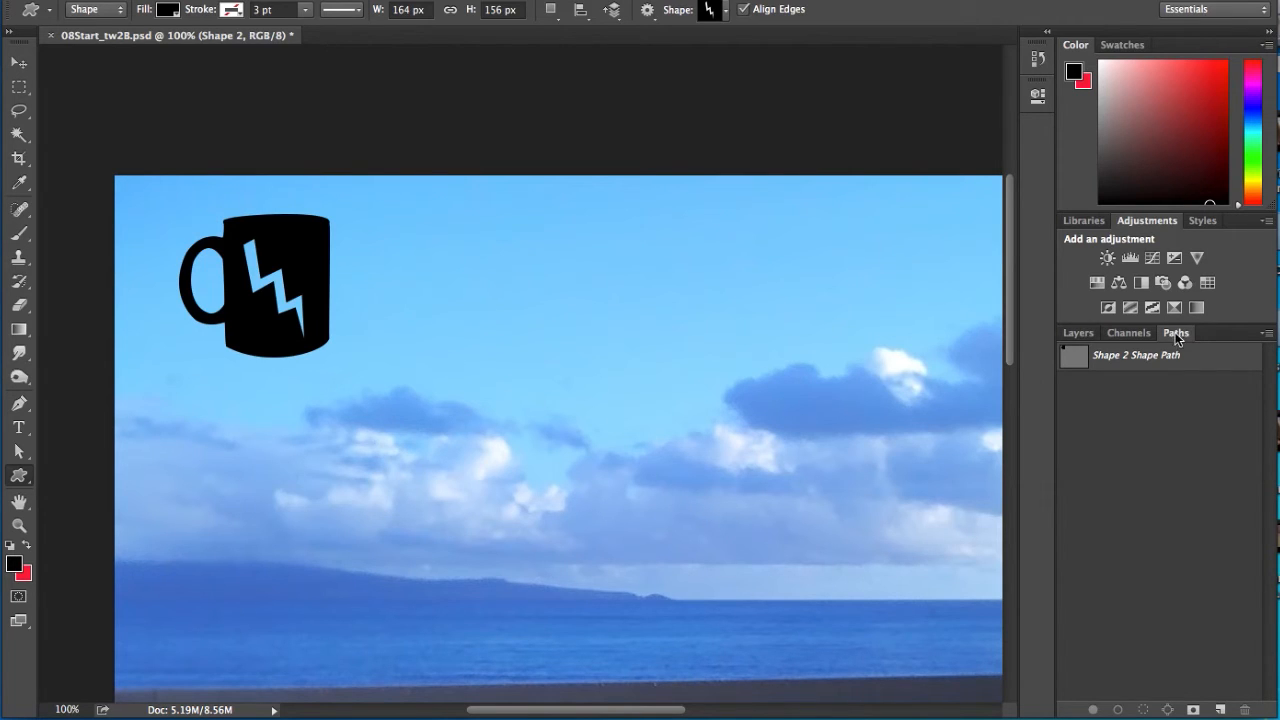
{"action": "left_click", "coordinate": [1077, 336]}
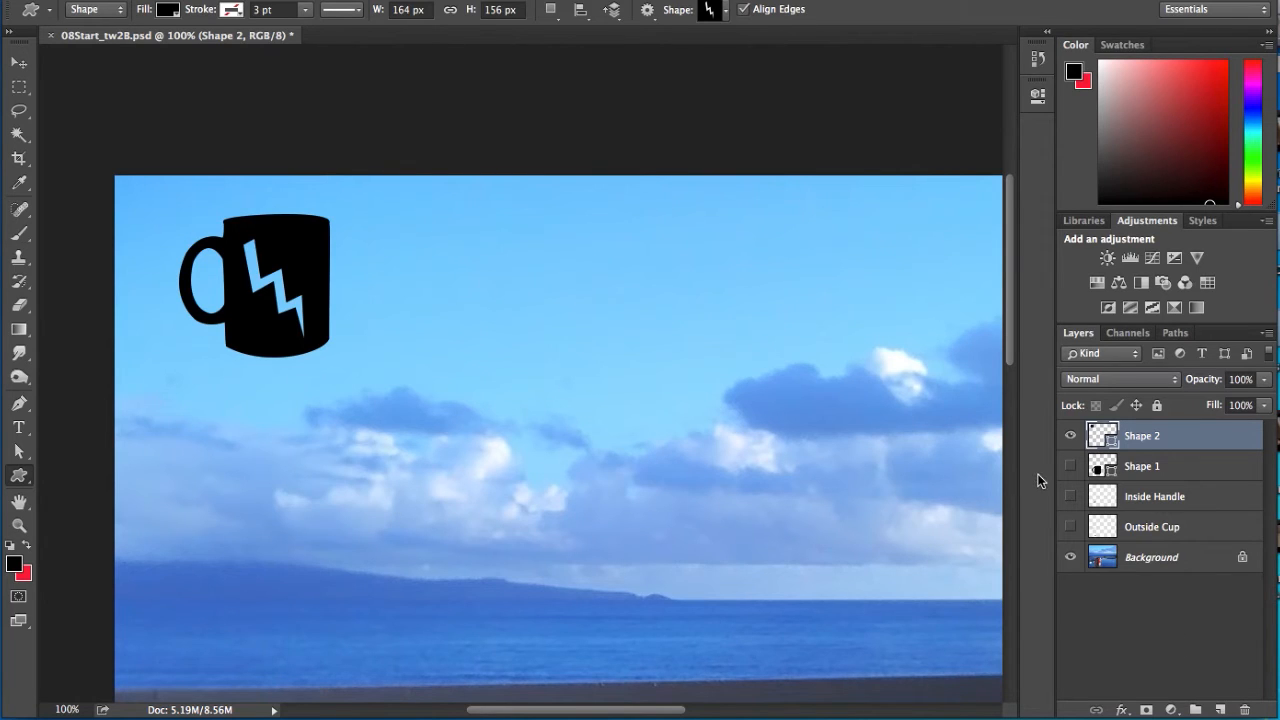
Place Logotype.eps from the Lesson 08 folder as a linked file
{"action": "key", "text": "ctrl+minus"}
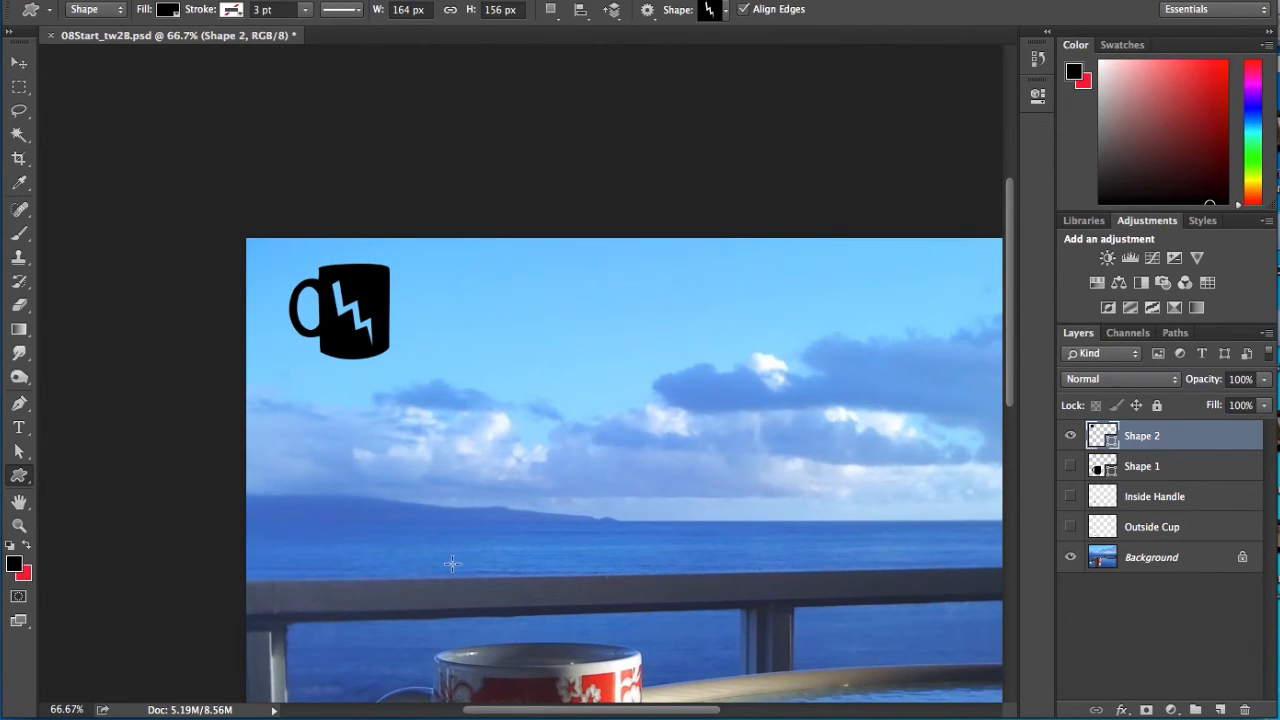
{"action": "left_click_drag", "start_coordinate": [586, 543], "coordinate": [414, 377]}
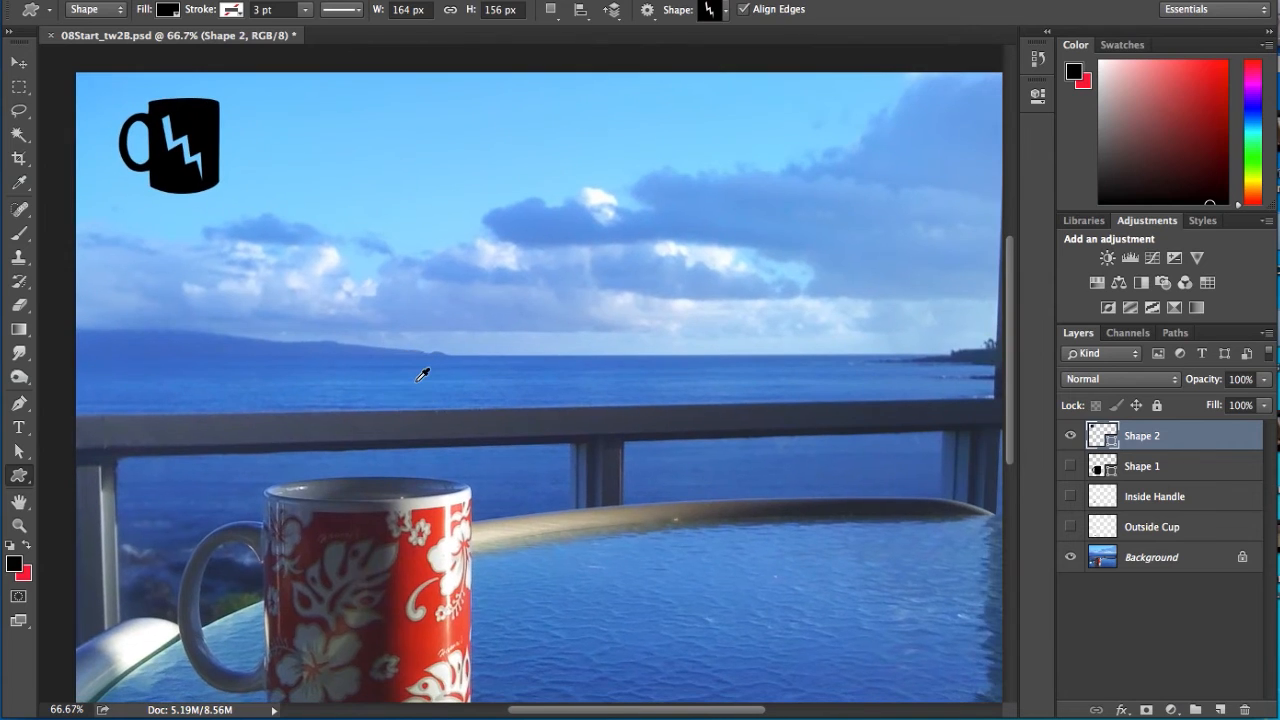
{"action": "key", "text": "ctrl+minus"}
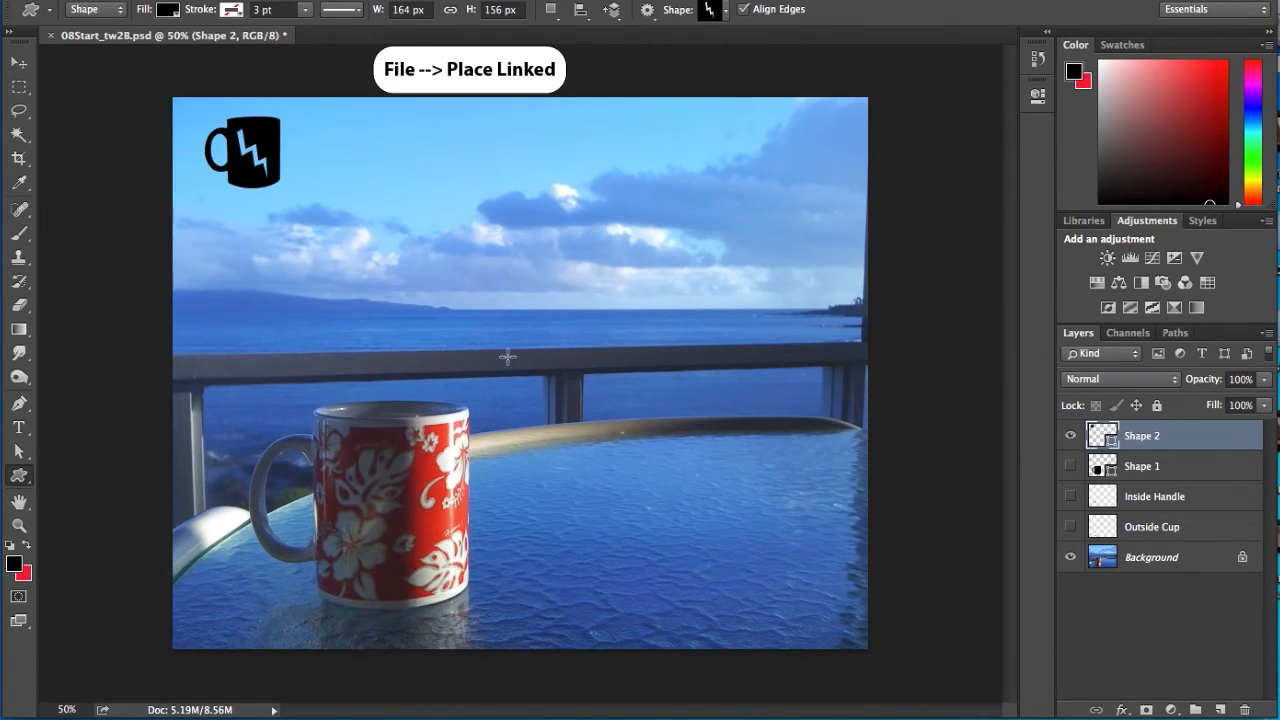
{"action": "left_click", "coordinate": [135, 1]}
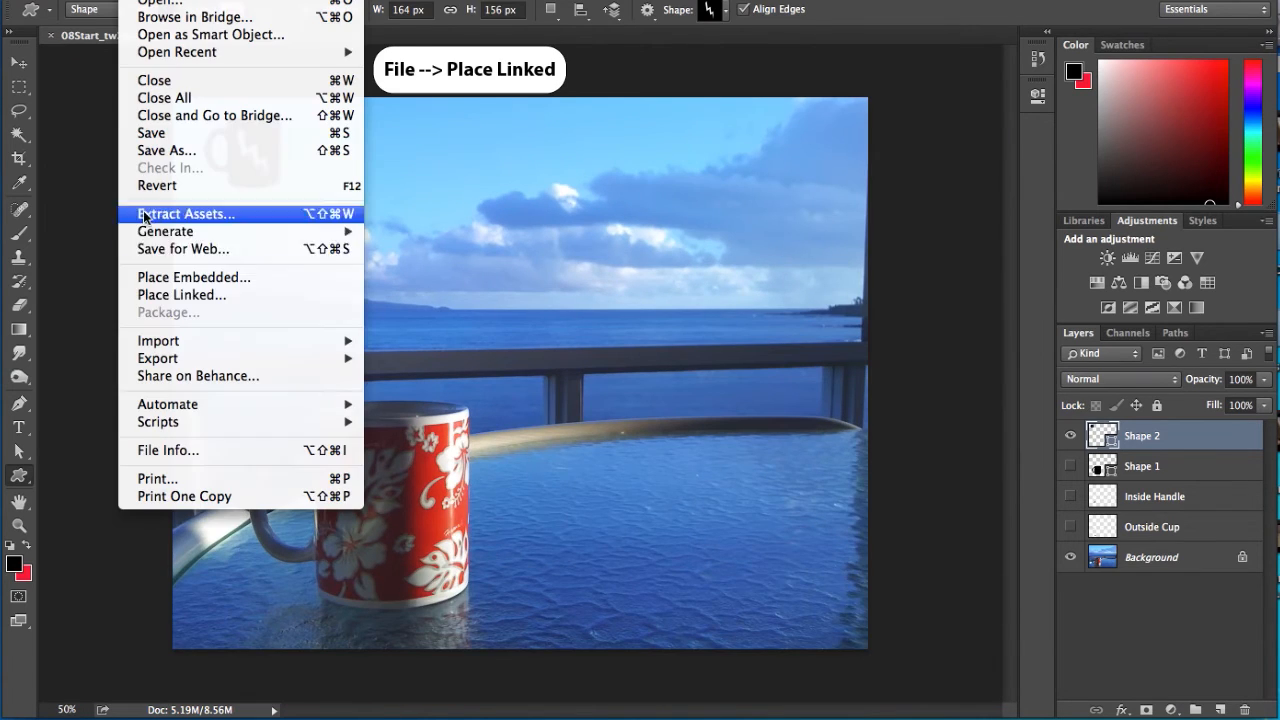
{"action": "left_click", "coordinate": [164, 297]}
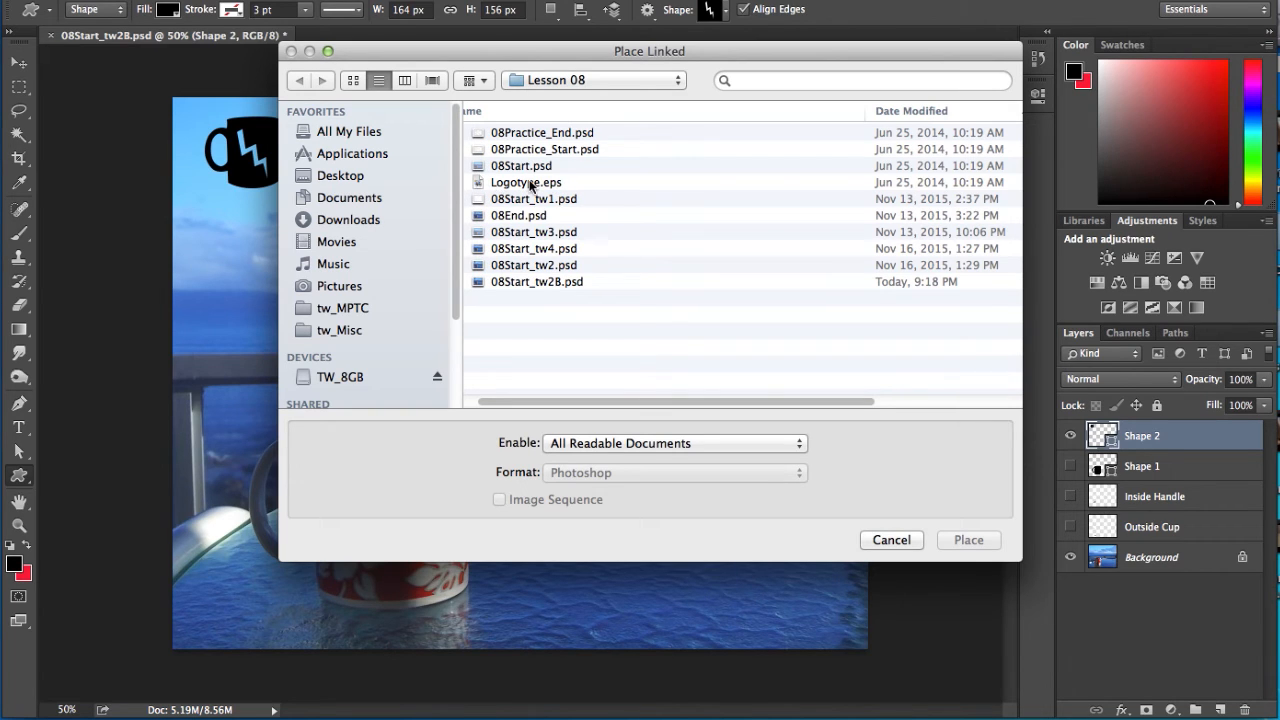
{"action": "left_click", "coordinate": [530, 185]}
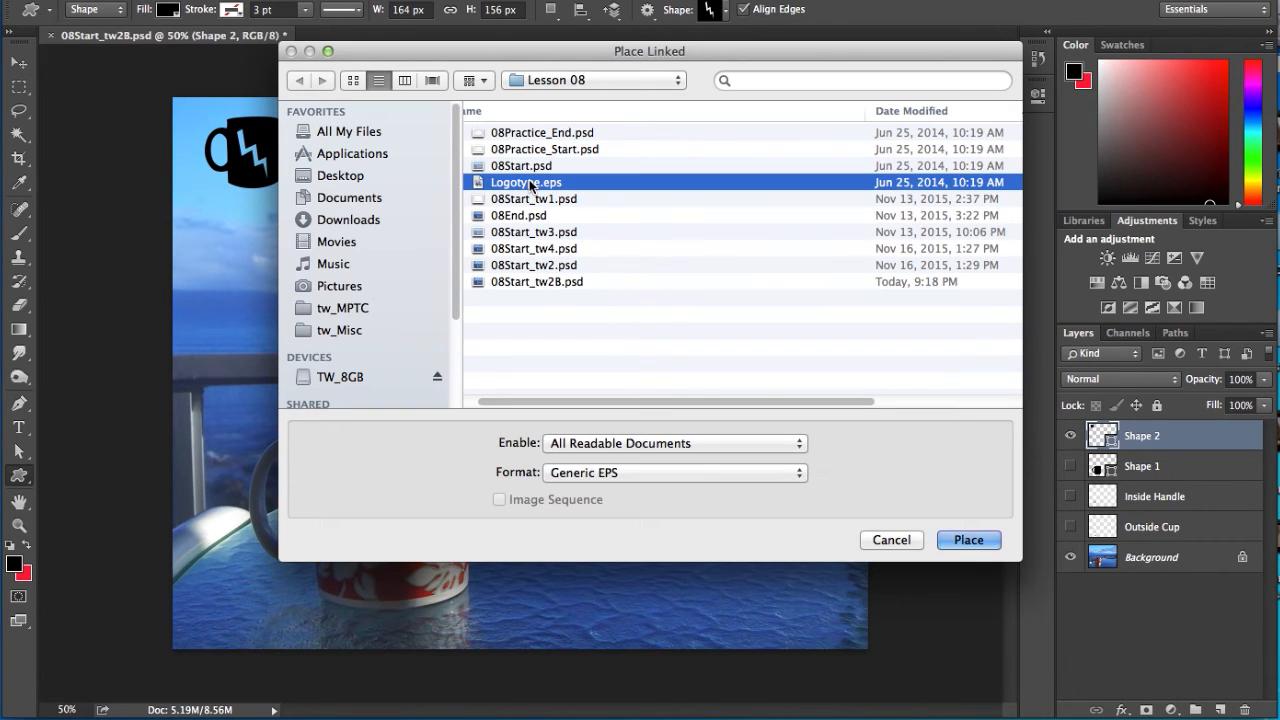
{"action": "left_click", "coordinate": [969, 540]}
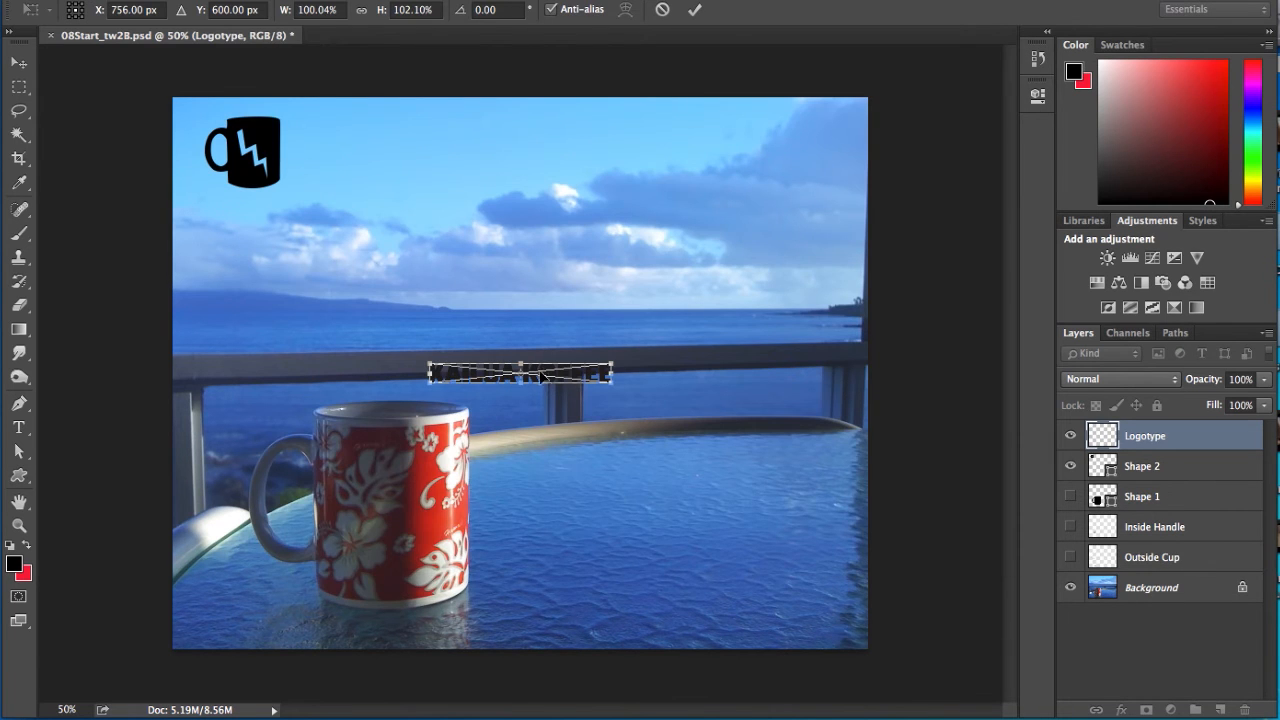
Move the logotype beside the cup shape, scale it to about 293% width and 299% height across the sky, and commit the placement
{"action": "left_click_drag", "start_coordinate": [512, 374], "coordinate": [388, 130]}
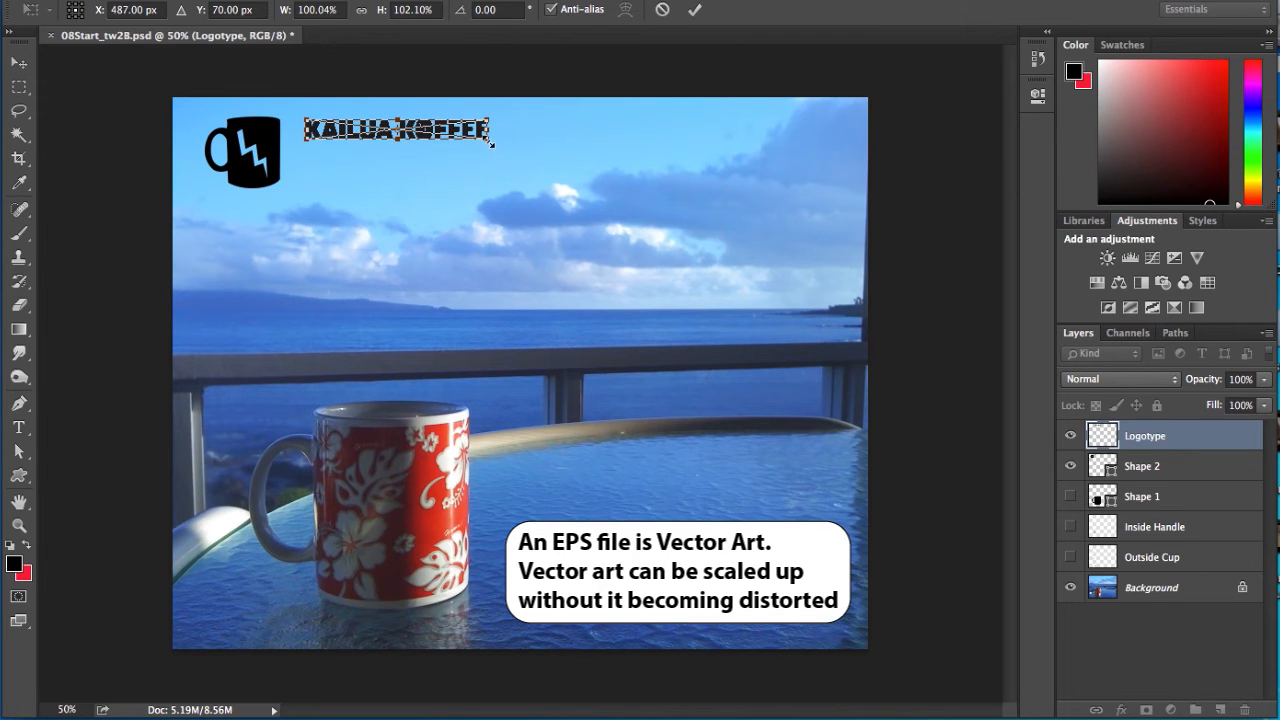
{"action": "left_click_drag", "start_coordinate": [488, 138], "coordinate": [823, 320]}
{"action": "left_click_drag", "start_coordinate": [543, 164], "coordinate": [542, 168]}
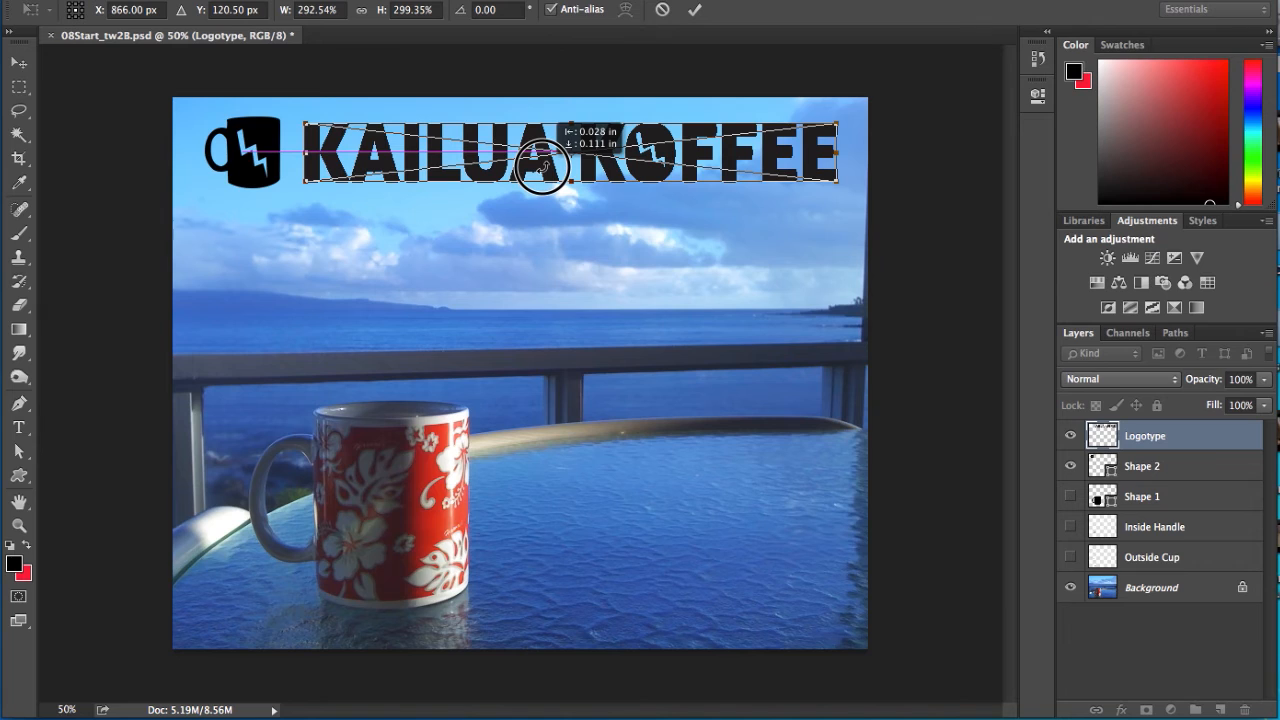
{"action": "left_click_drag", "start_coordinate": [542, 166], "coordinate": [542, 166]}
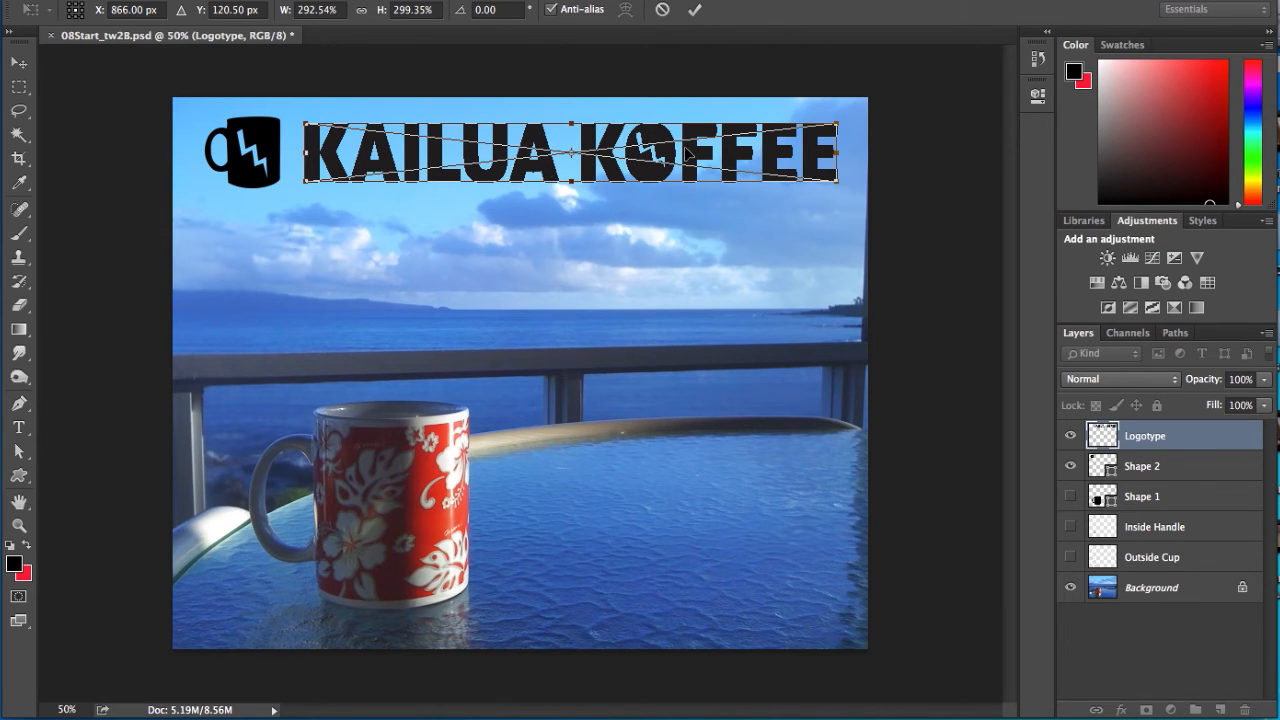
{"action": "left_click", "coordinate": [697, 12]}
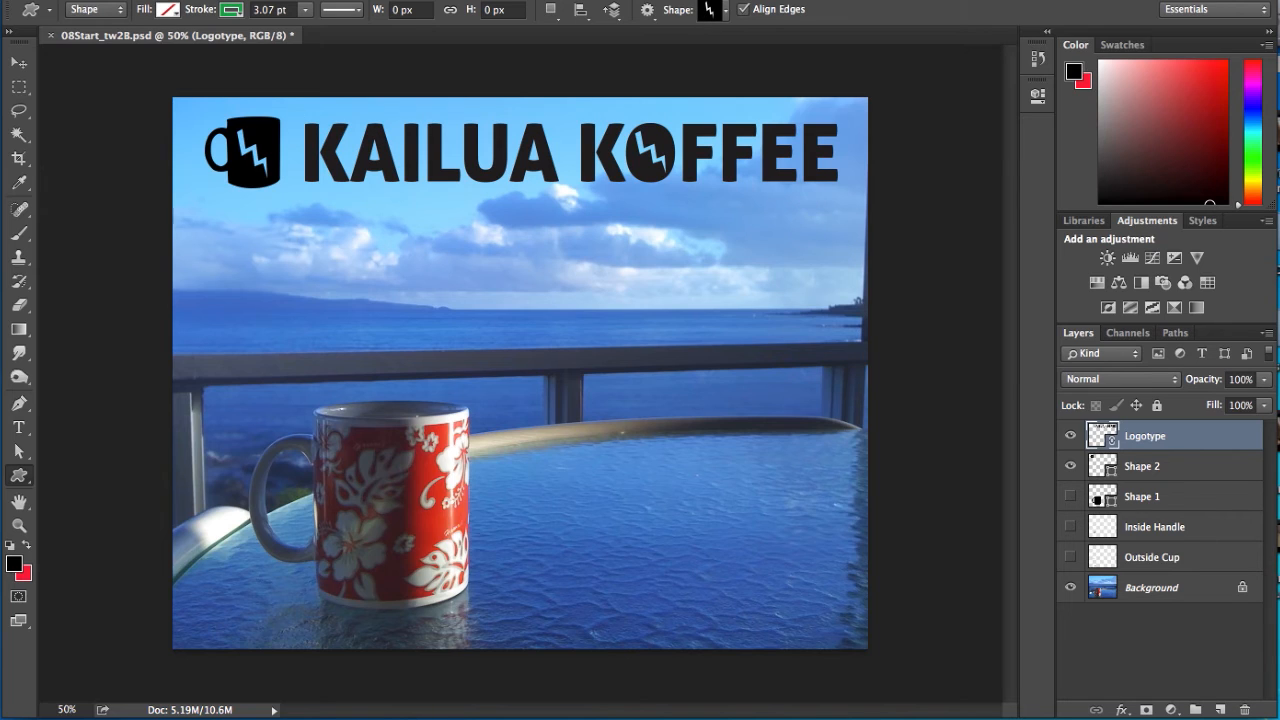
Swap the foreground and background colors to make red the foreground, and choose the Paint Bucket tool
{"action": "left_click", "coordinate": [27, 545]}
{"action": "mouse_move", "coordinate": [18, 329]}
{"action": "left_mouse_down"}
{"action": "mouse_move", "coordinate": [60, 322]}
{"action": "mouse_move", "coordinate": [90, 340]}
{"action": "left_mouse_up"}
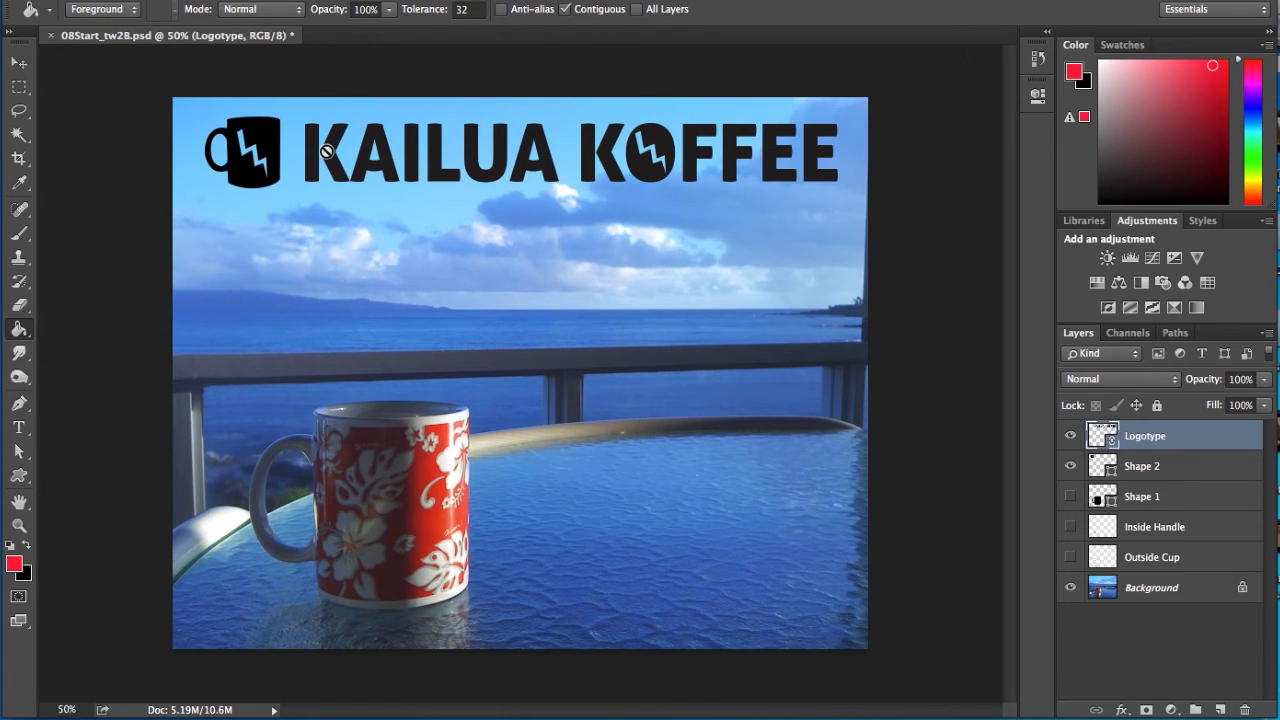
Add a Color Overlay effect to the Logotype layer using the mug's red (#d2311c), sampled from the photo
{"action": "left_click", "coordinate": [1127, 710]}
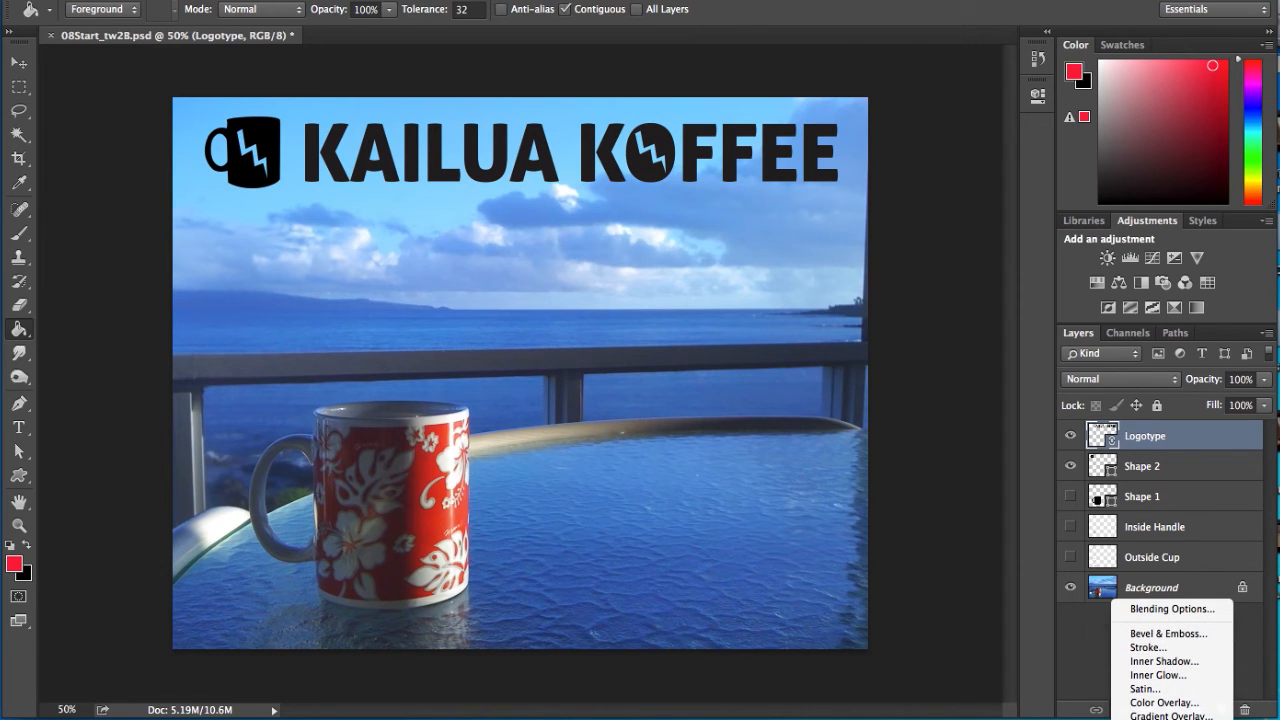
{"action": "left_click", "coordinate": [1180, 703]}
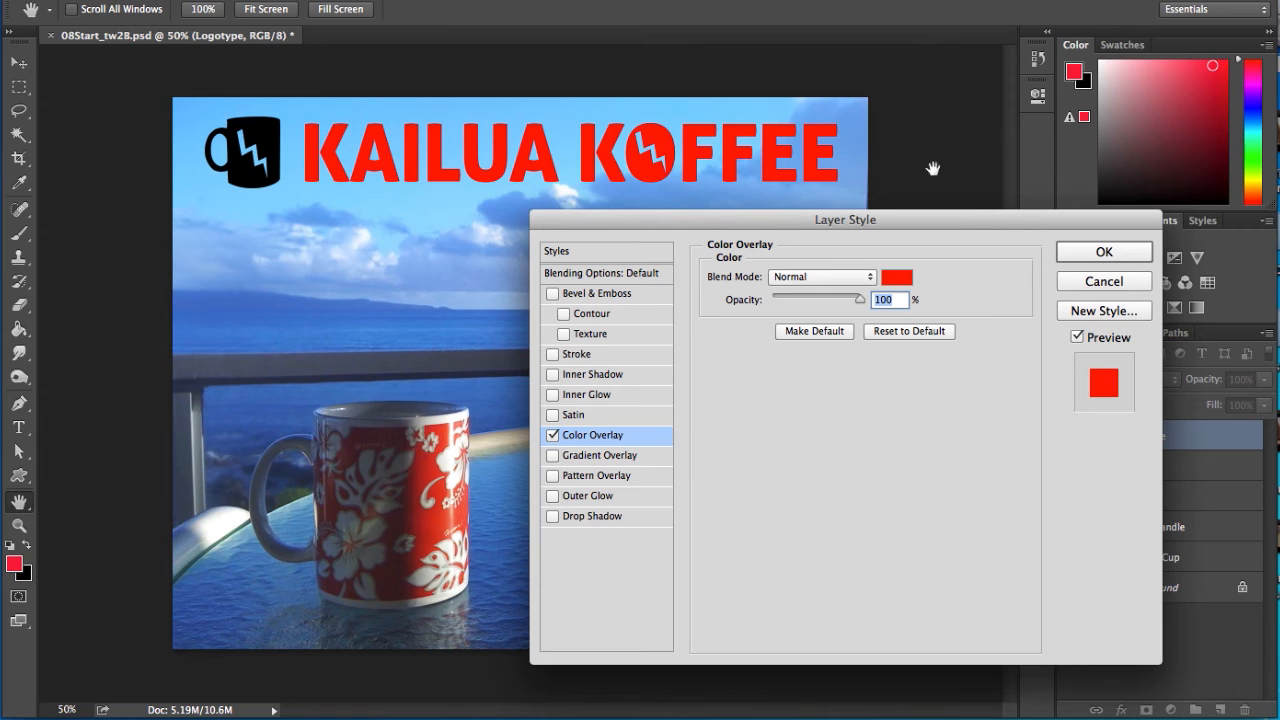
{"action": "left_click_drag", "start_coordinate": [770, 222], "coordinate": [761, 239]}
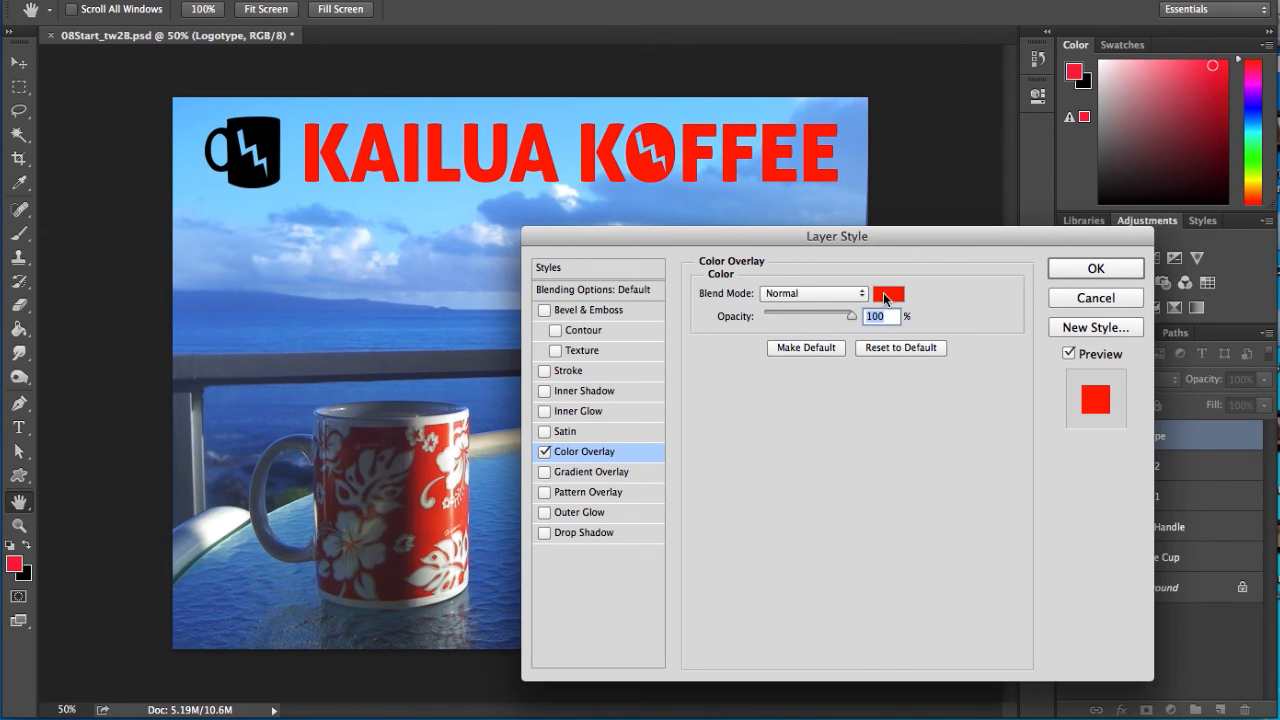
{"action": "left_click", "coordinate": [888, 293]}
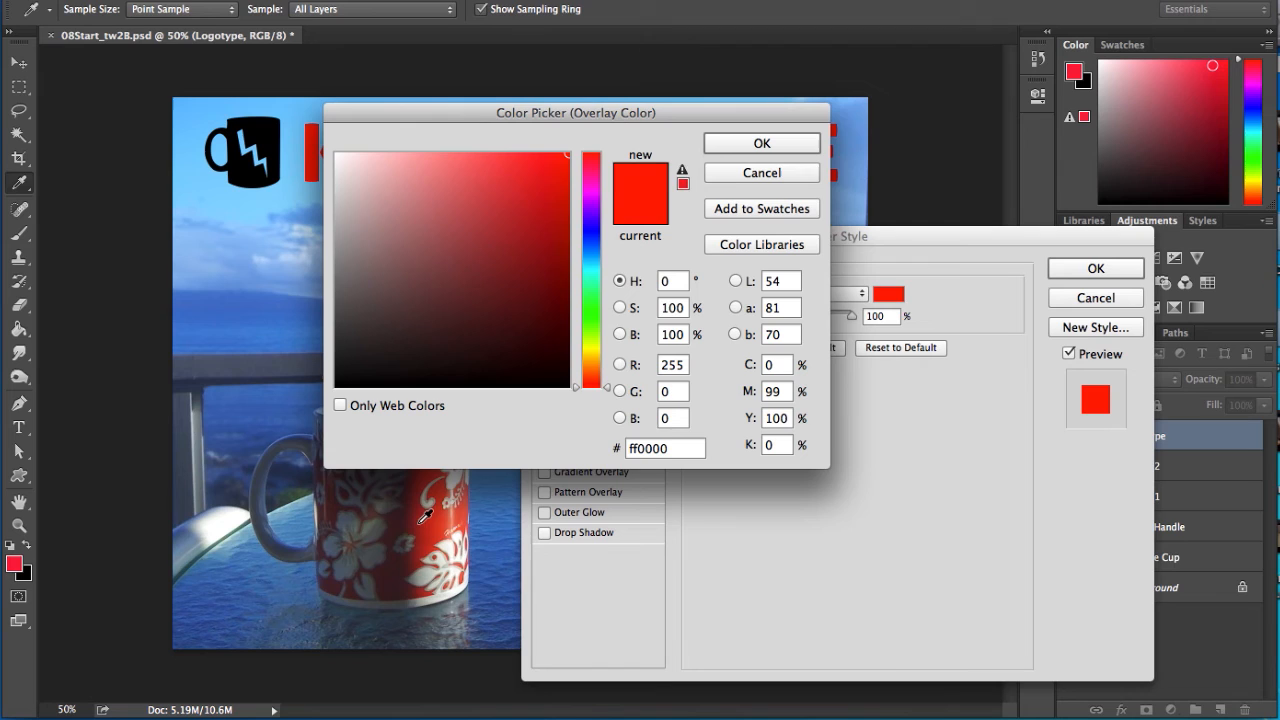
{"action": "left_click", "coordinate": [431, 524]}
{"action": "left_click", "coordinate": [432, 521]}
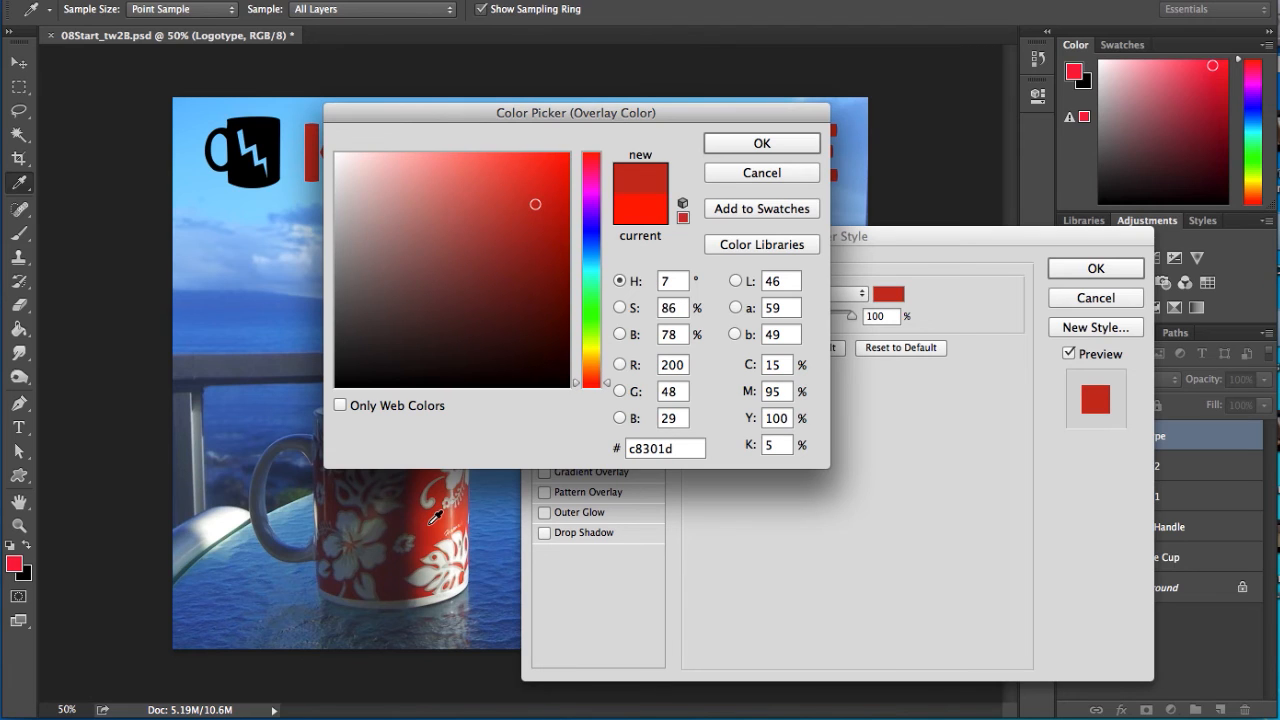
{"action": "left_click", "coordinate": [432, 520]}
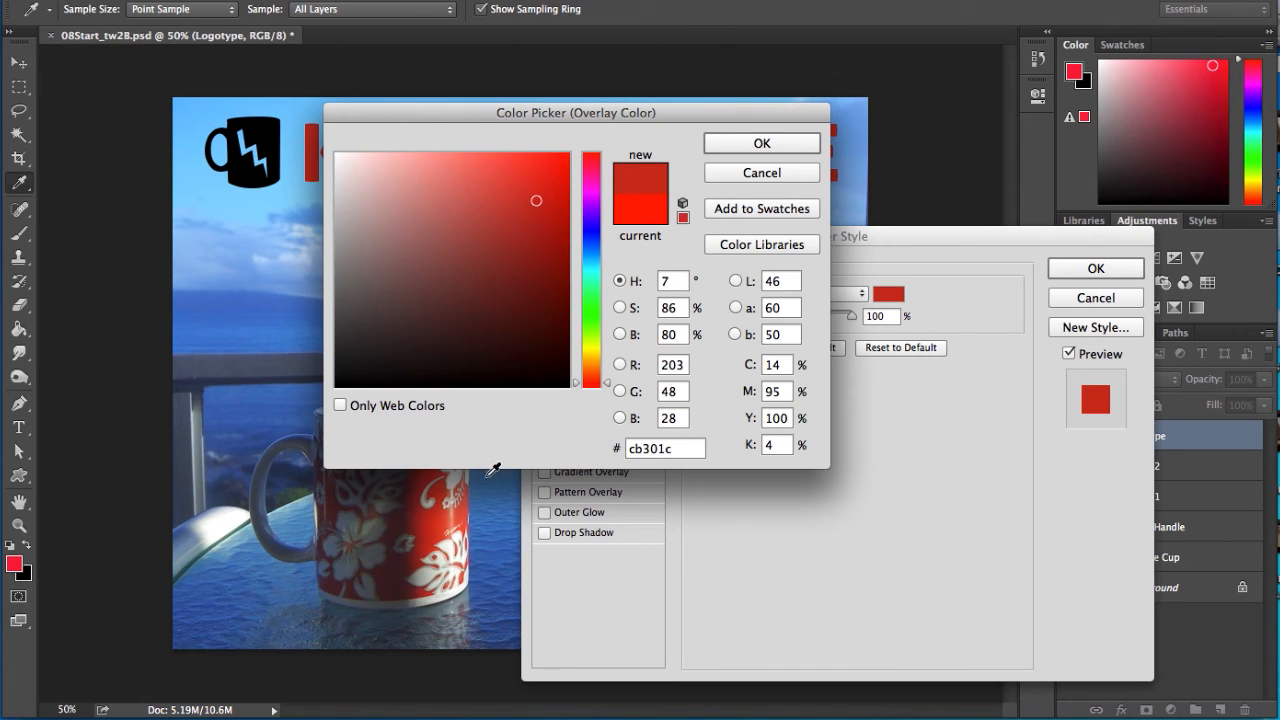
{"action": "left_click", "coordinate": [438, 511]}
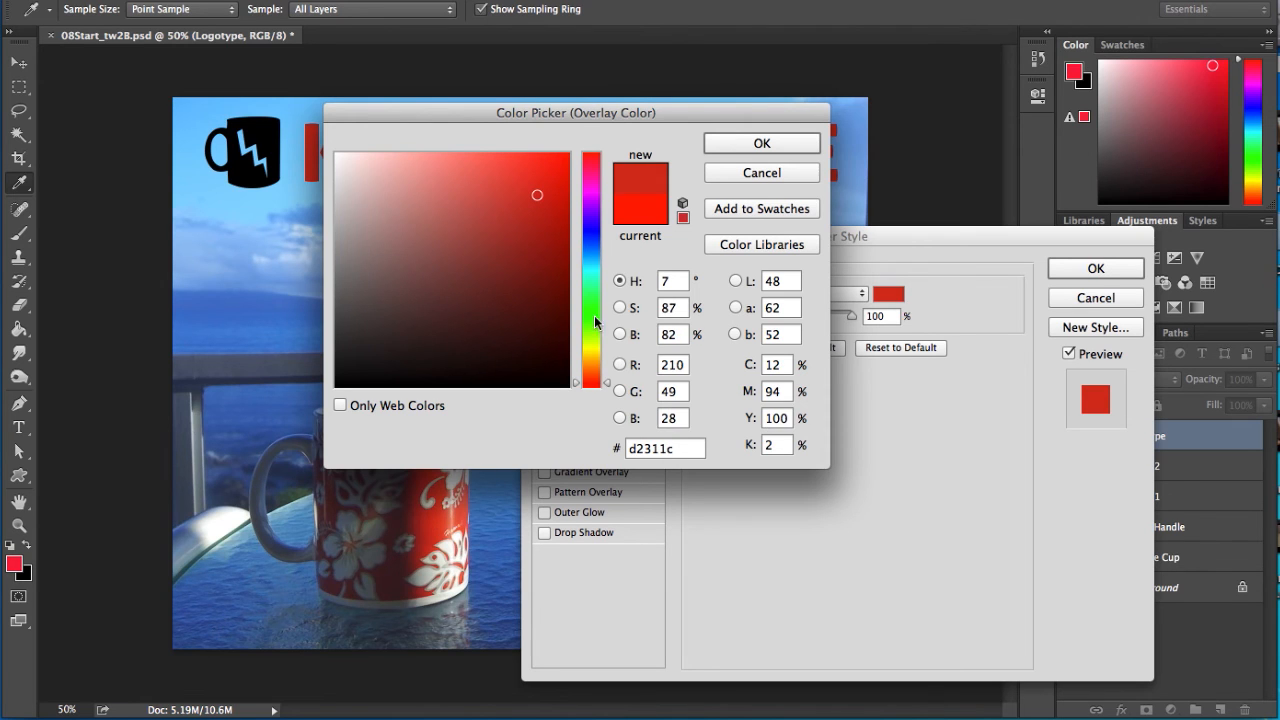
{"action": "left_click", "coordinate": [712, 148]}
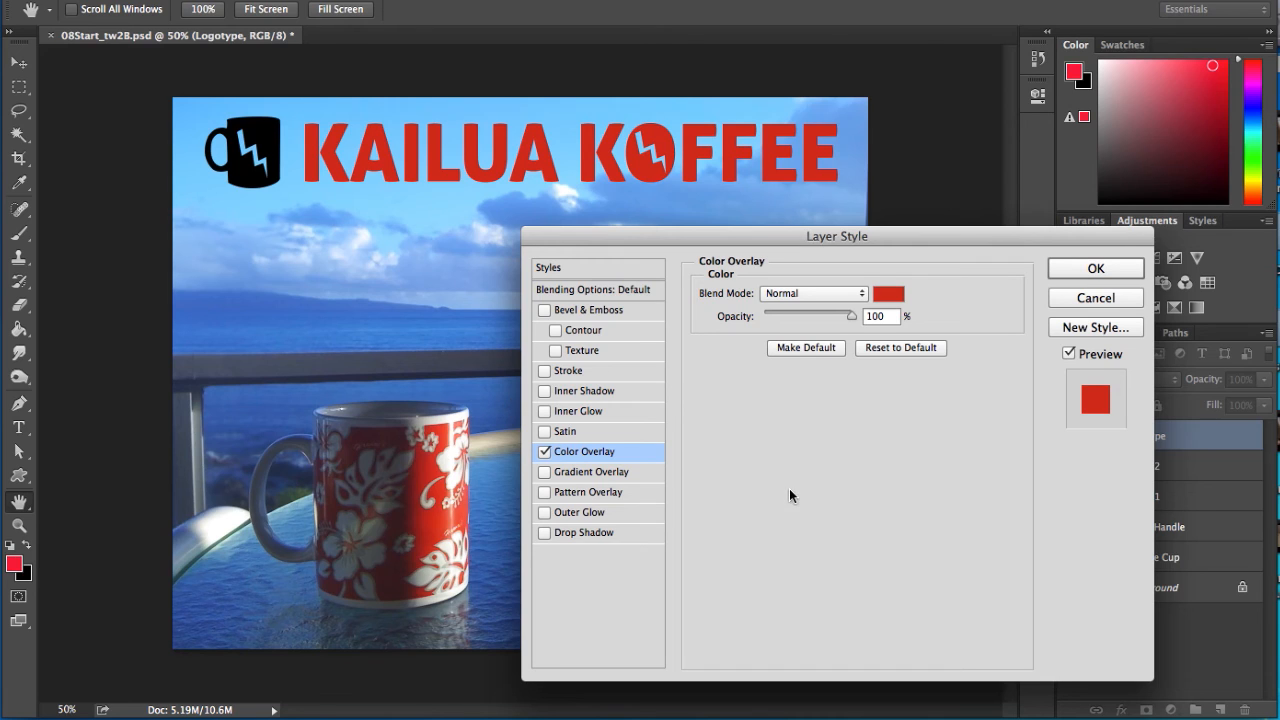
Add a Bevel & Emboss effect to the Logotype layer with its default Inner Bevel settings and apply the layer style
{"action": "left_click", "coordinate": [545, 309]}
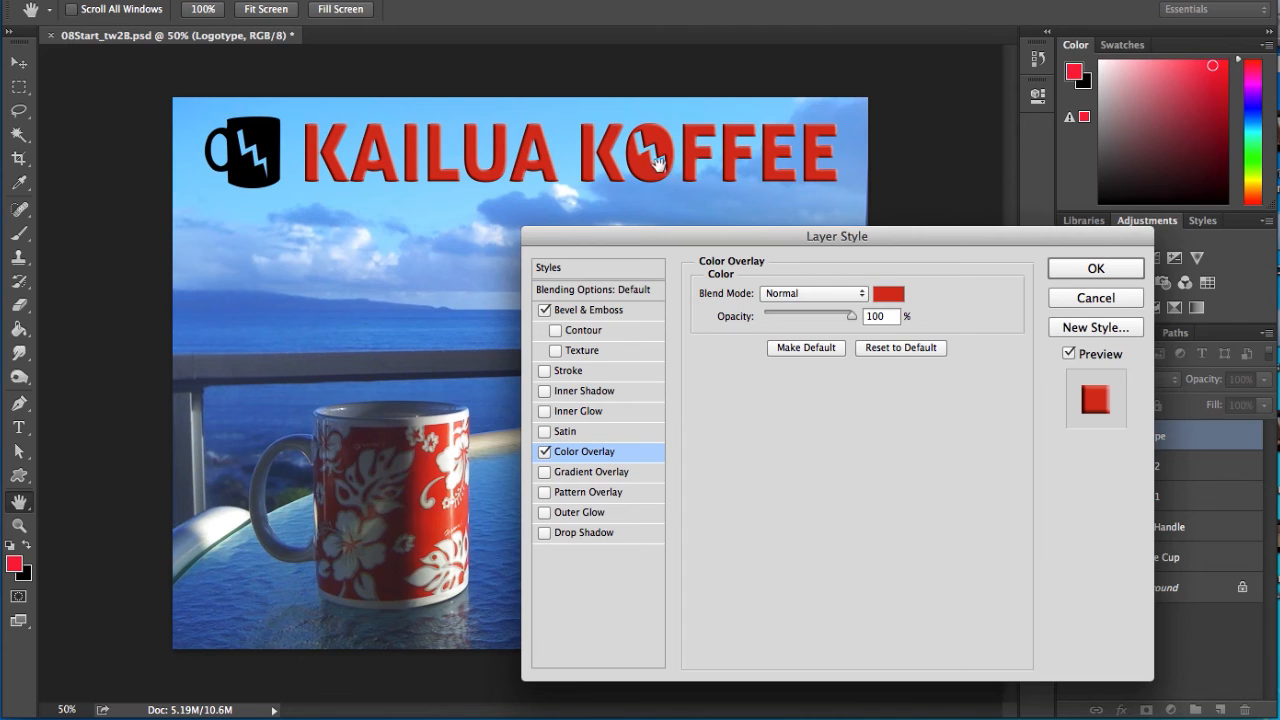
{"action": "left_click", "coordinate": [630, 311]}
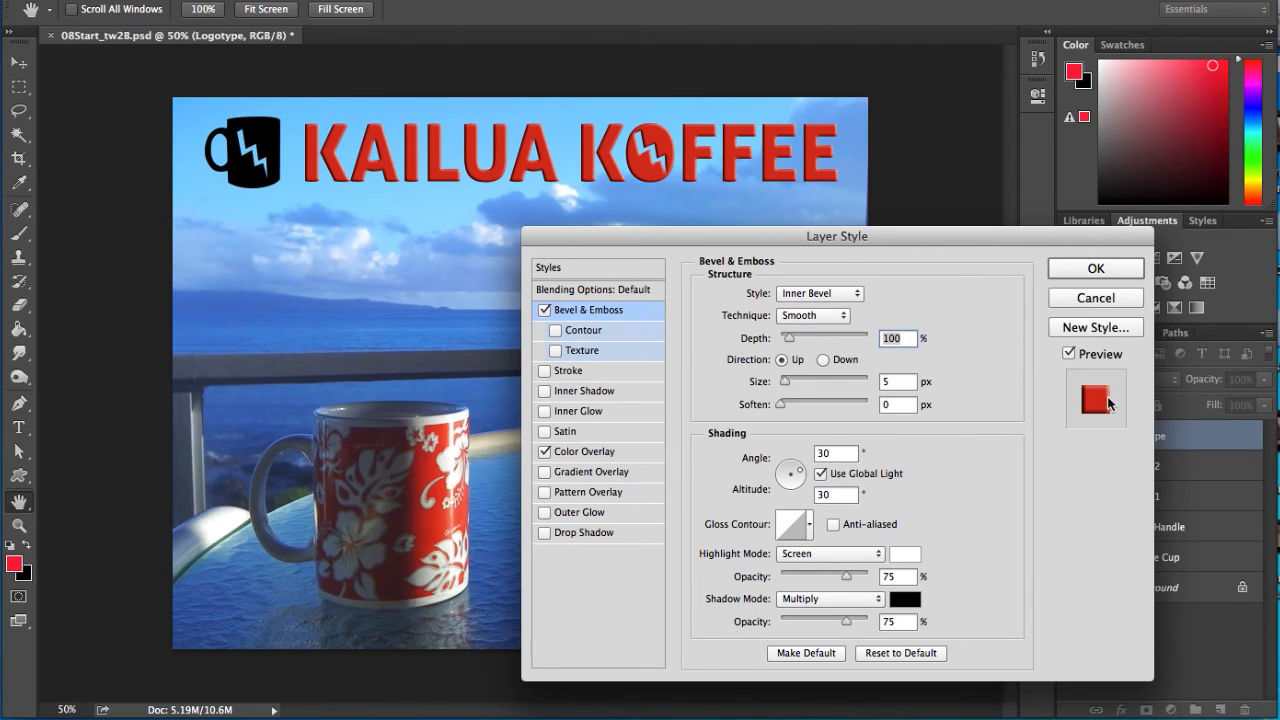
{"action": "left_click", "coordinate": [1096, 268]}
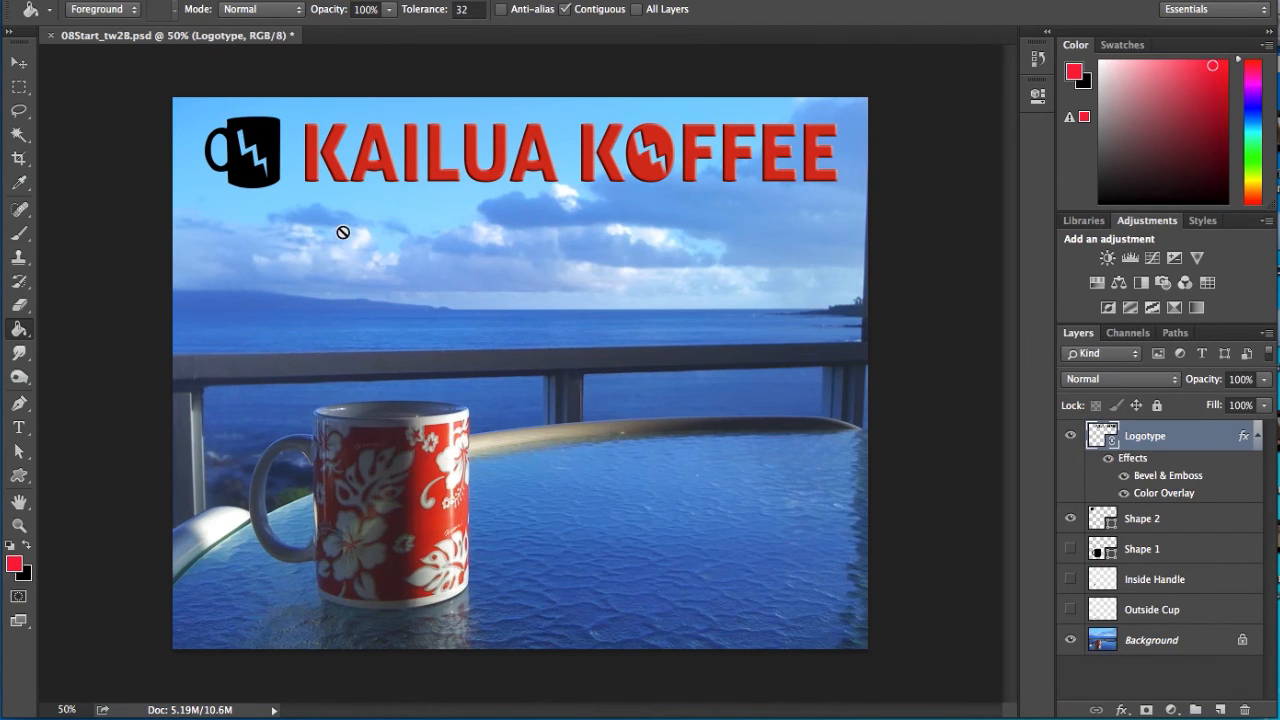
Rename the Shape 2 layer as Small Coffee Cup 1
{"action": "double_click", "coordinate": [1140, 519]}
{"action": "type", "text": "S"}
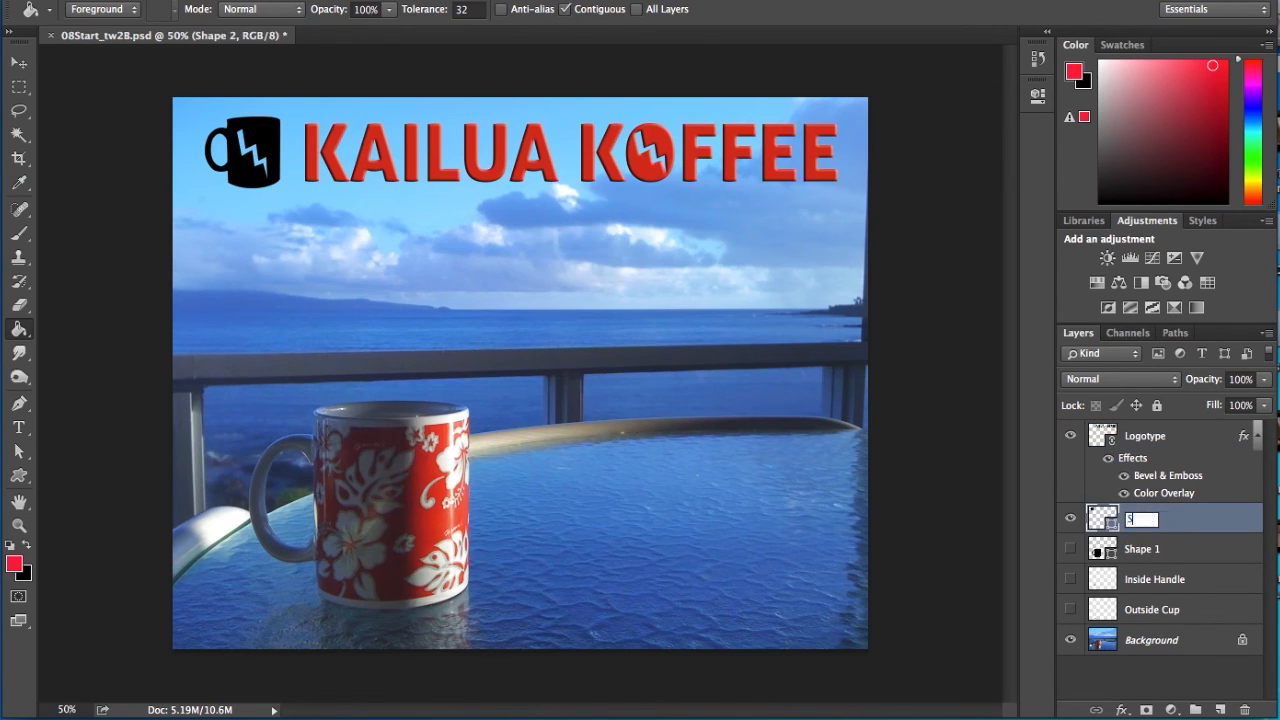
{"action": "type", "text": "mall Col"}
{"action": "type", "text": "fee Cup"}
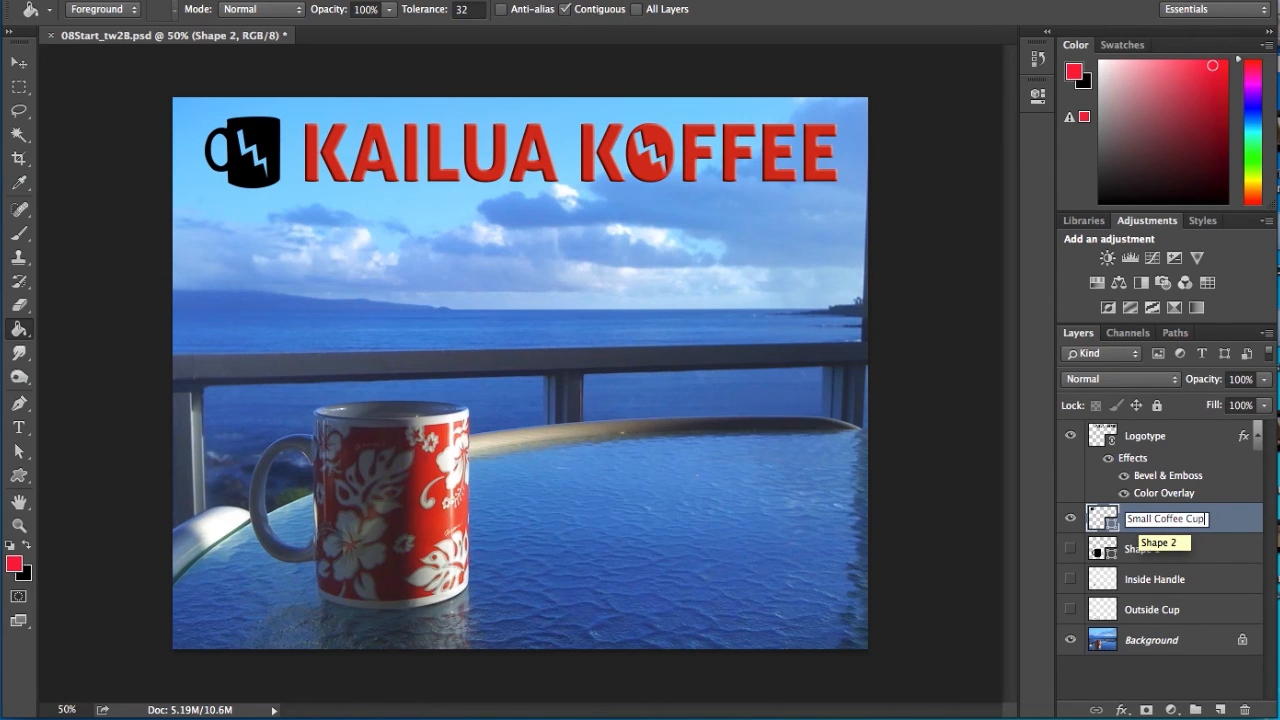
{"action": "type", "text": " 1"}
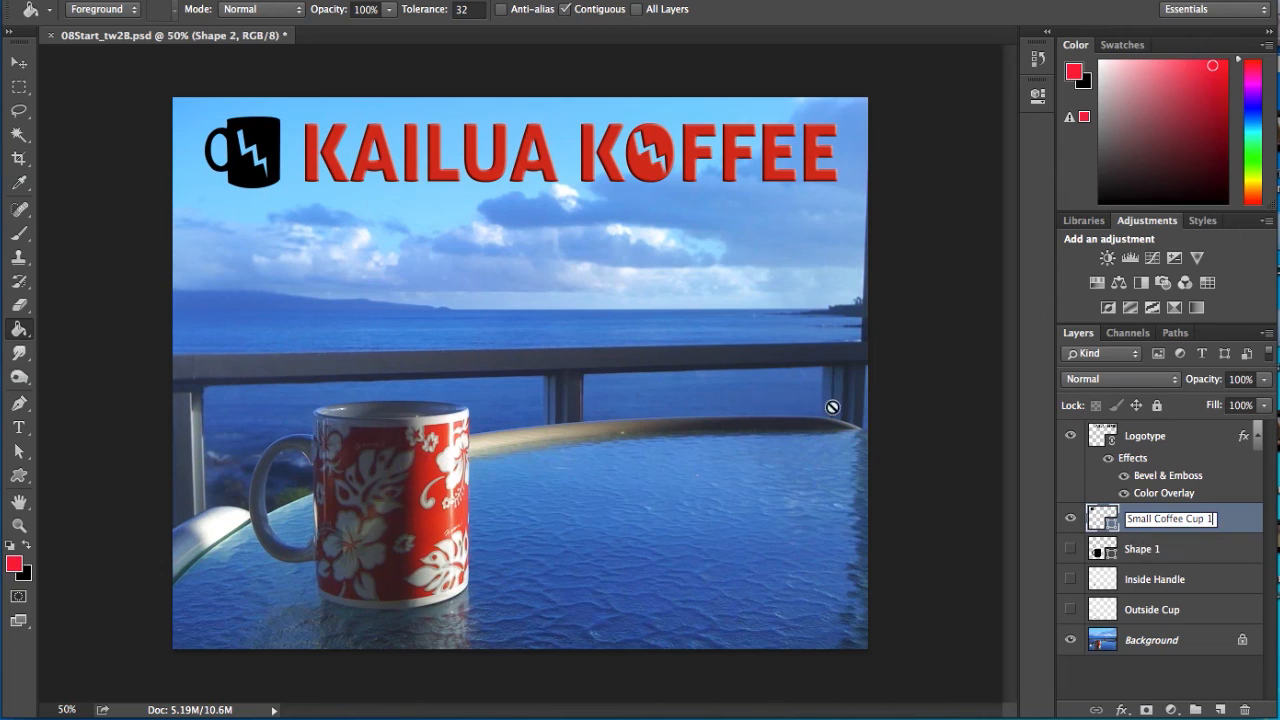
{"action": "key", "text": "Return"}
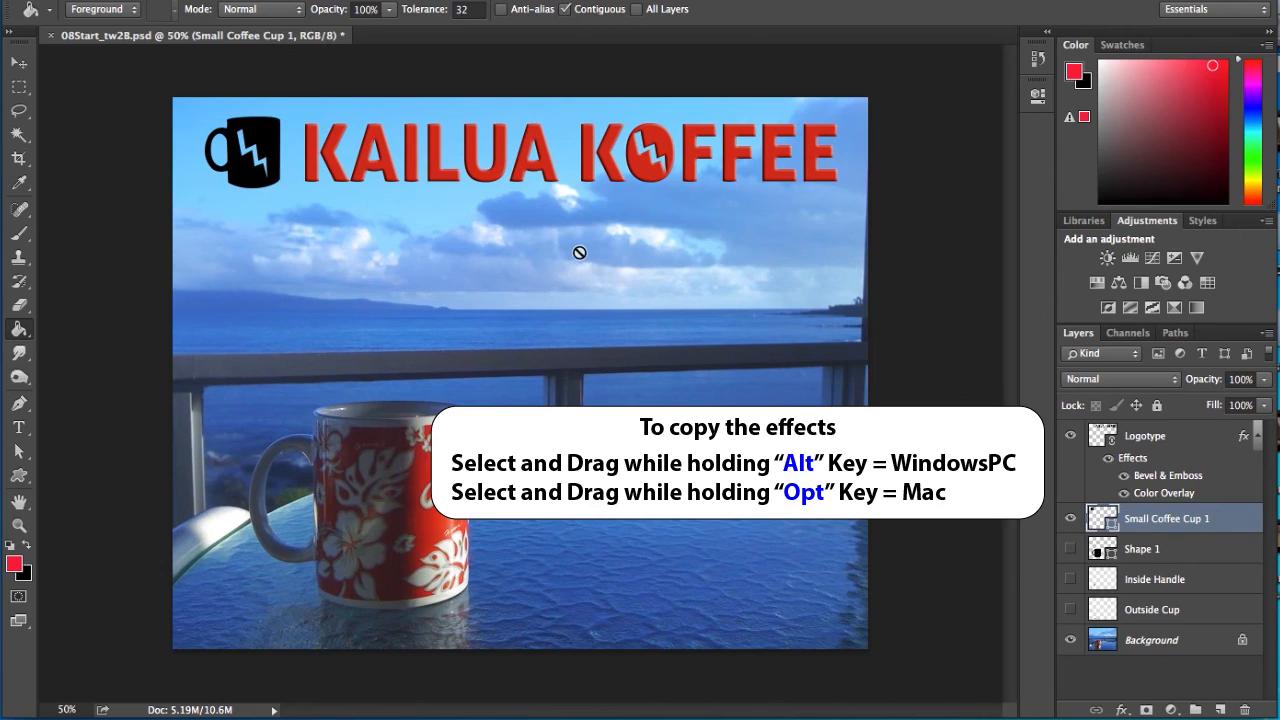
Copy all layer effects from the Logotype layer to the Small Coffee Cup 1 layer
{"action": "left_click", "coordinate": [1133, 459]}
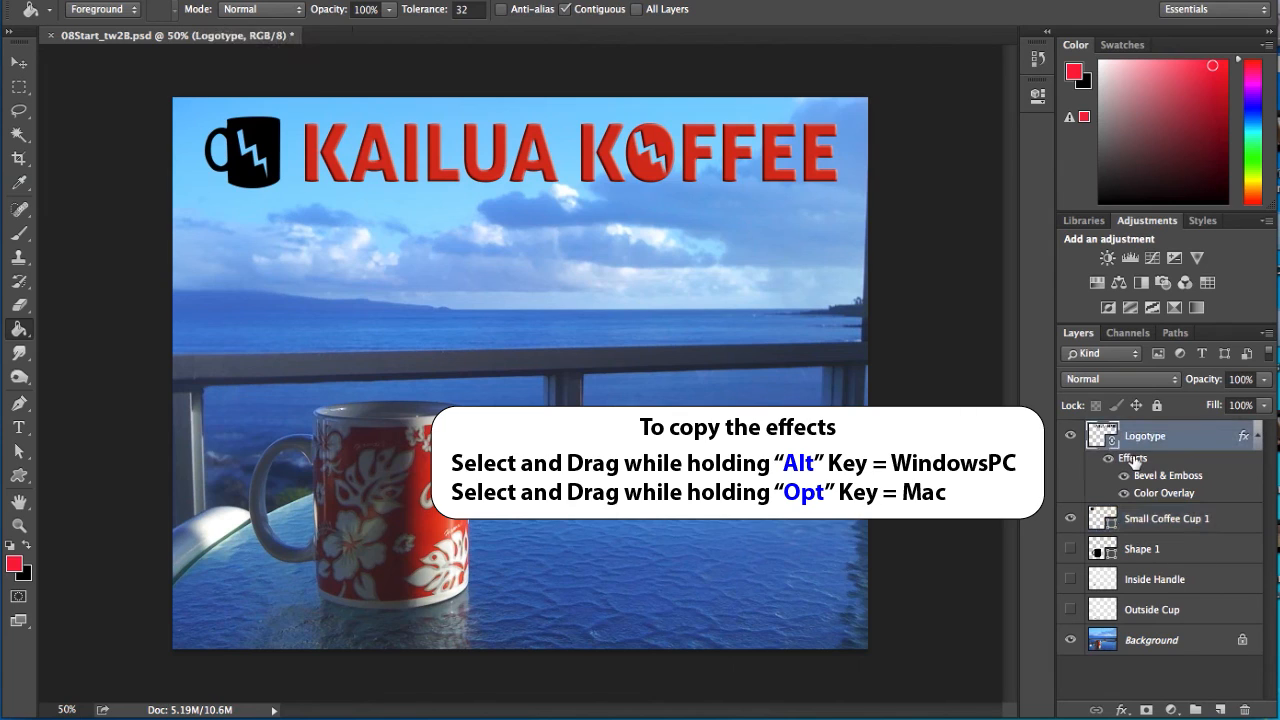
{"action": "left_click_drag", "start_coordinate": [1133, 459], "coordinate": [1196, 525]}
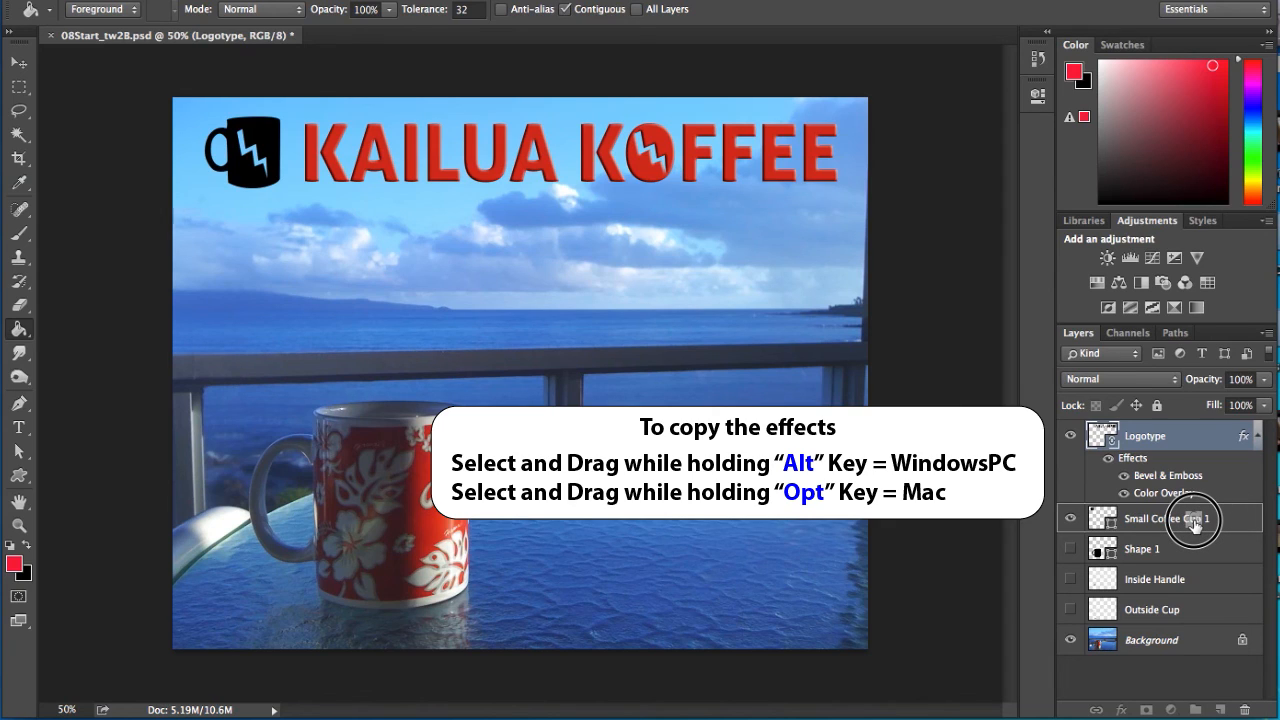
{"action": "left_click_drag", "start_coordinate": [1196, 525], "coordinate": [1196, 525]}
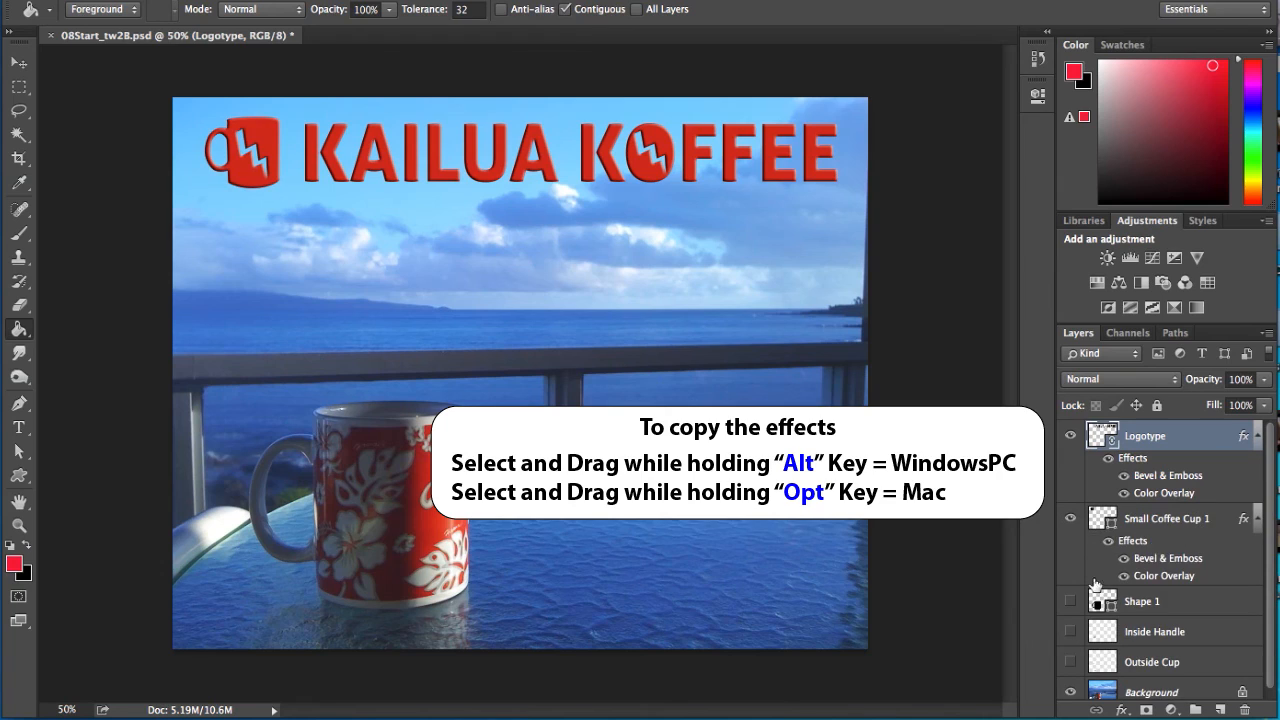